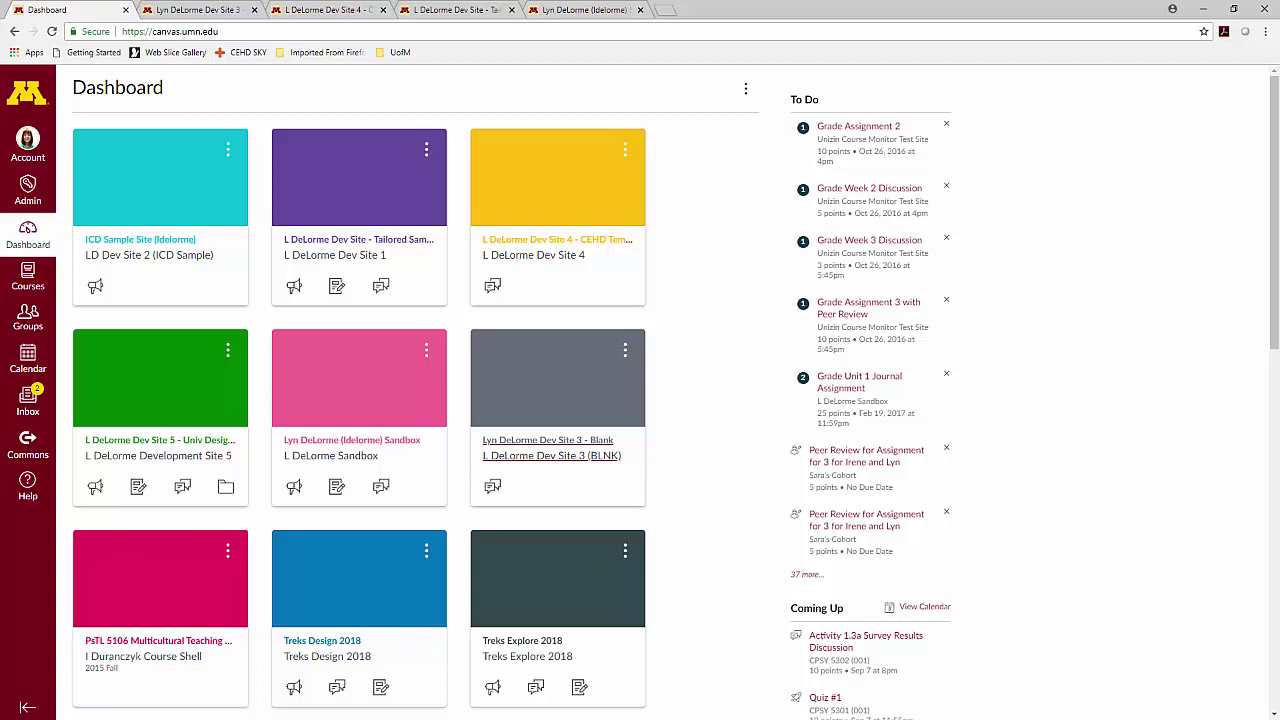
Open the notification preferences of the user account
left_click(40, 160)
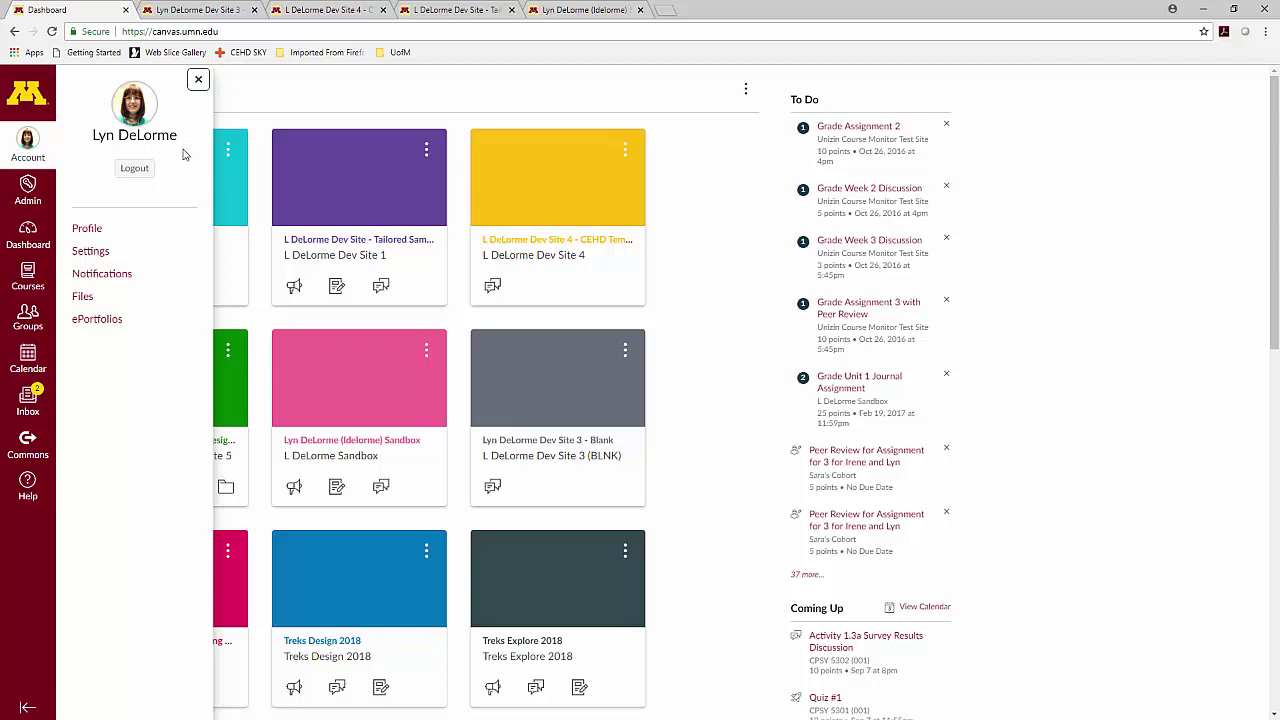
left_click(114, 277)
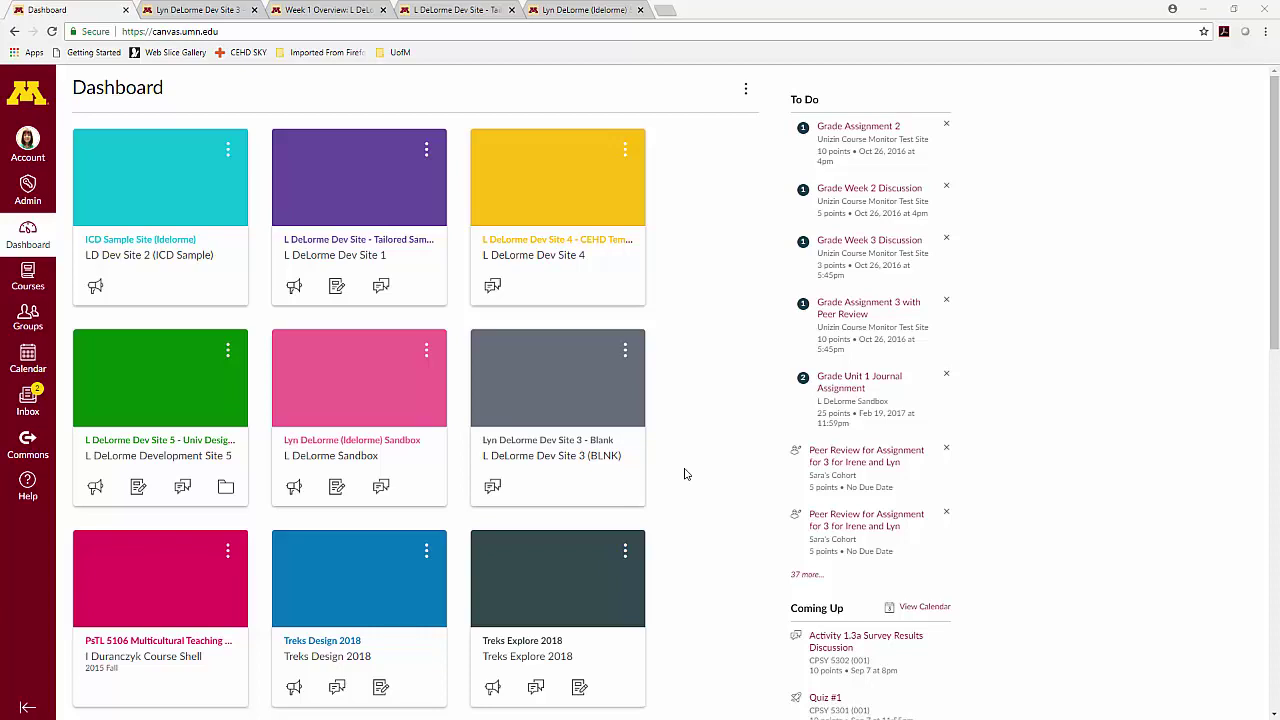
Compare the home page of the blank Dev Site 3 course with the weekly modules of the Dev Site 4 template course
left_click(513, 442)
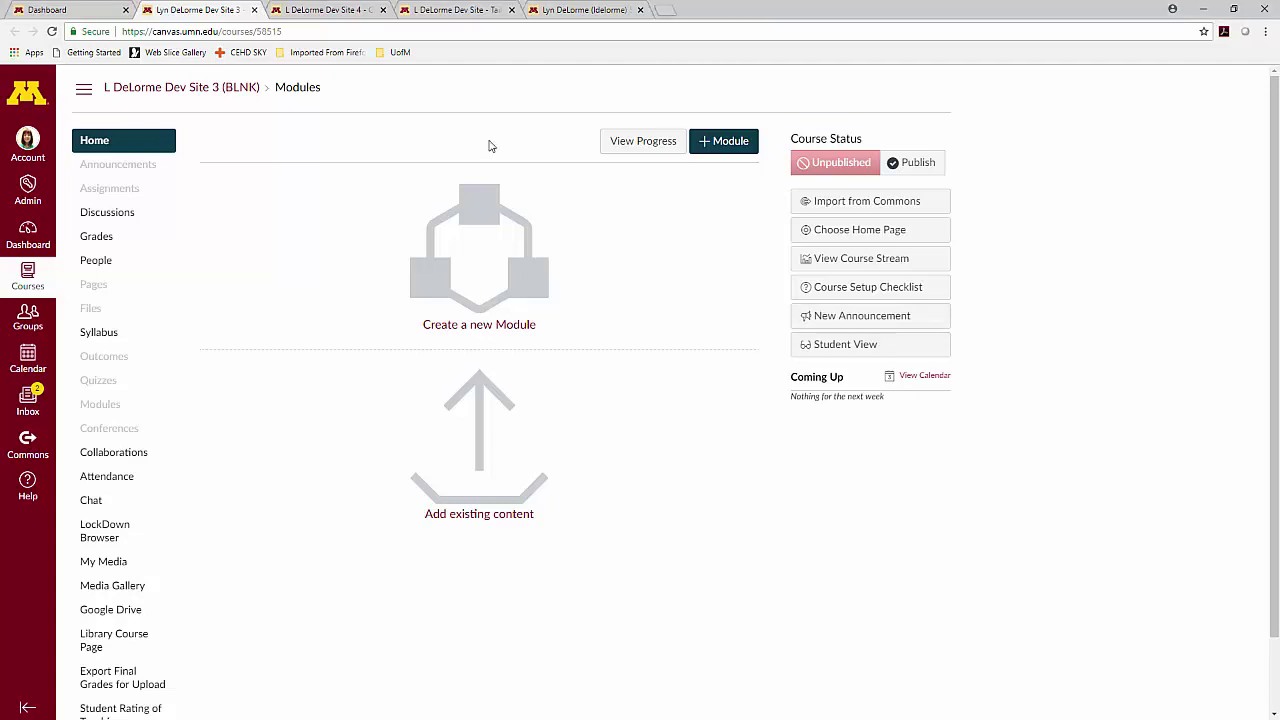
left_click(356, 14)
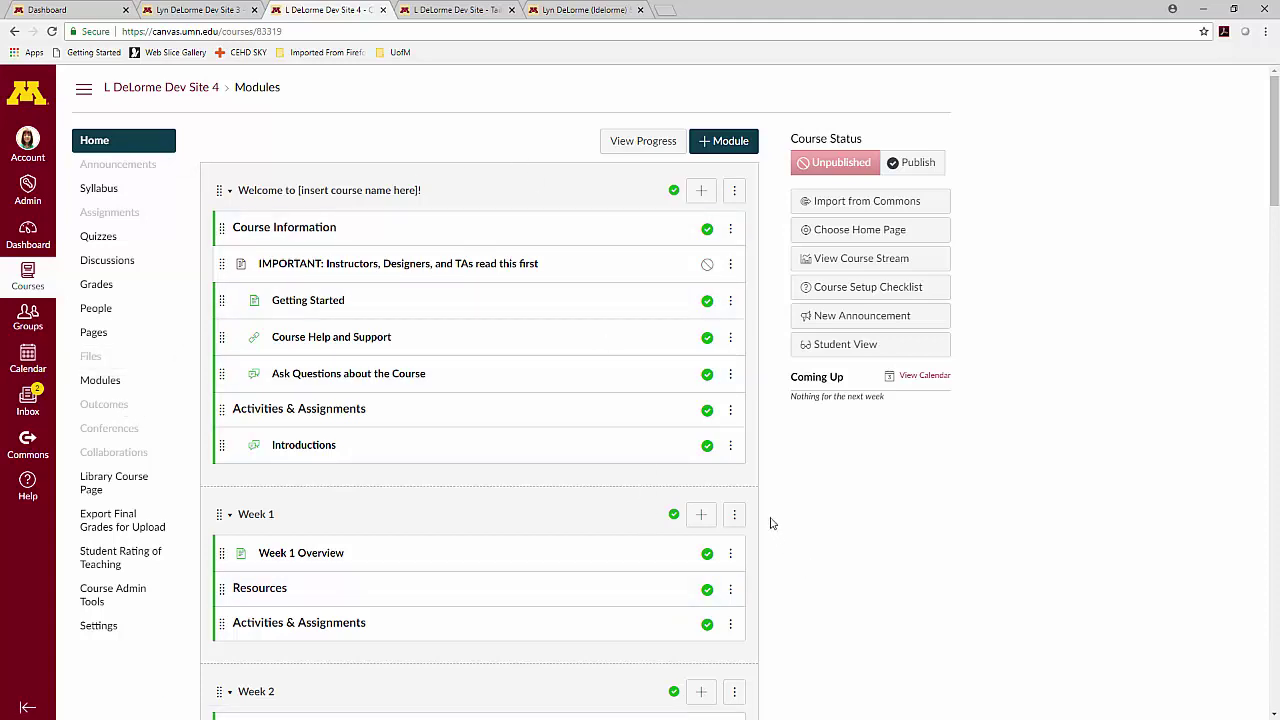
scroll(763, 495, "down", 3)
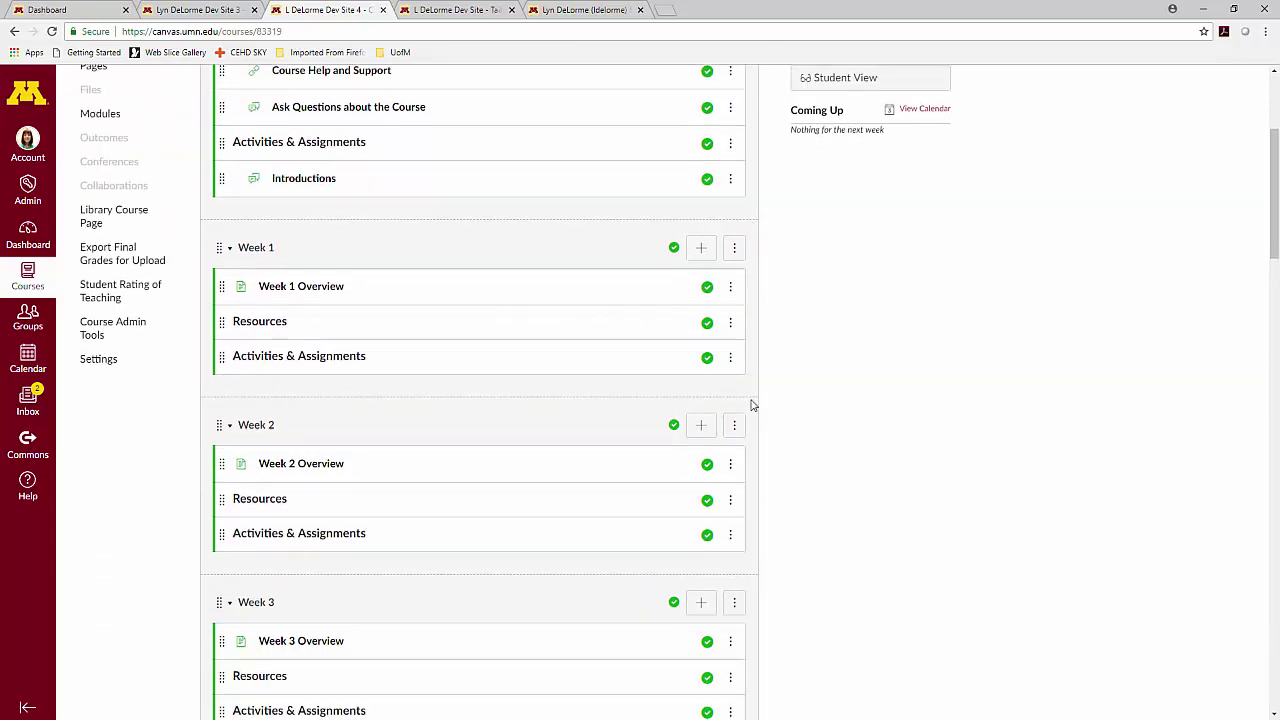
scroll(772, 412, "down", 1)
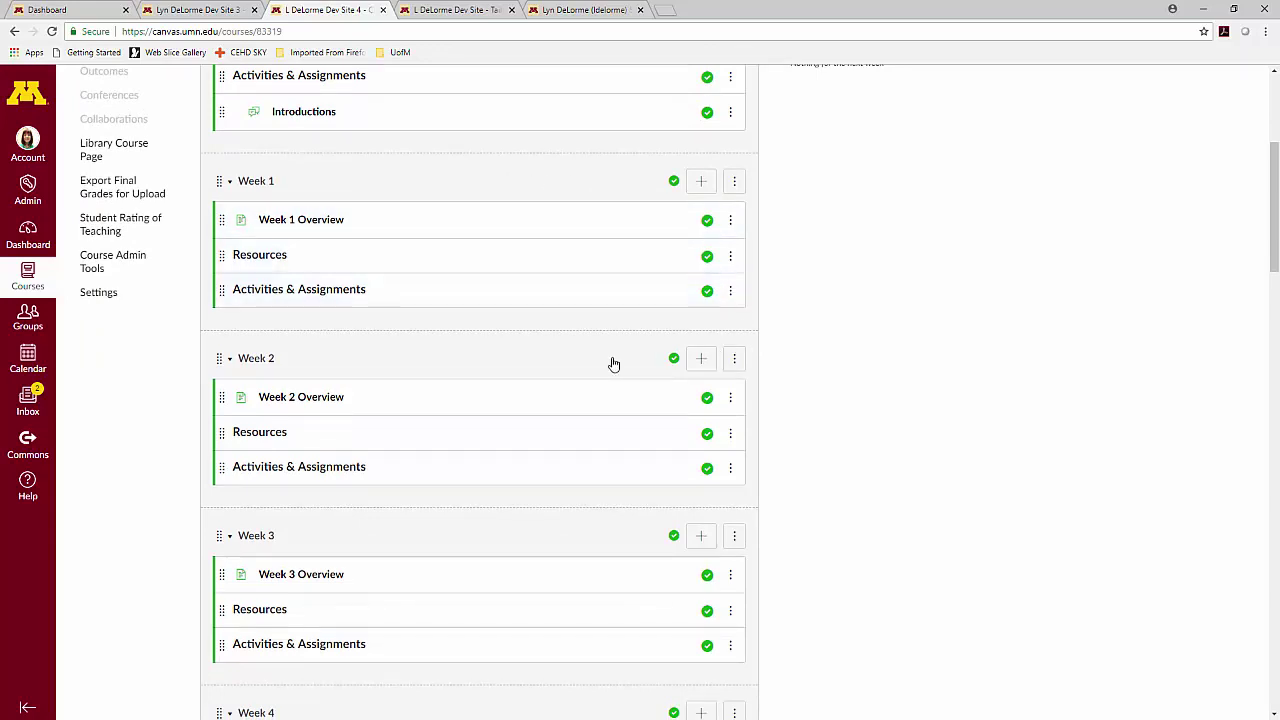
scroll(613, 364, "down", 1)
scroll(613, 364, "down", 3)
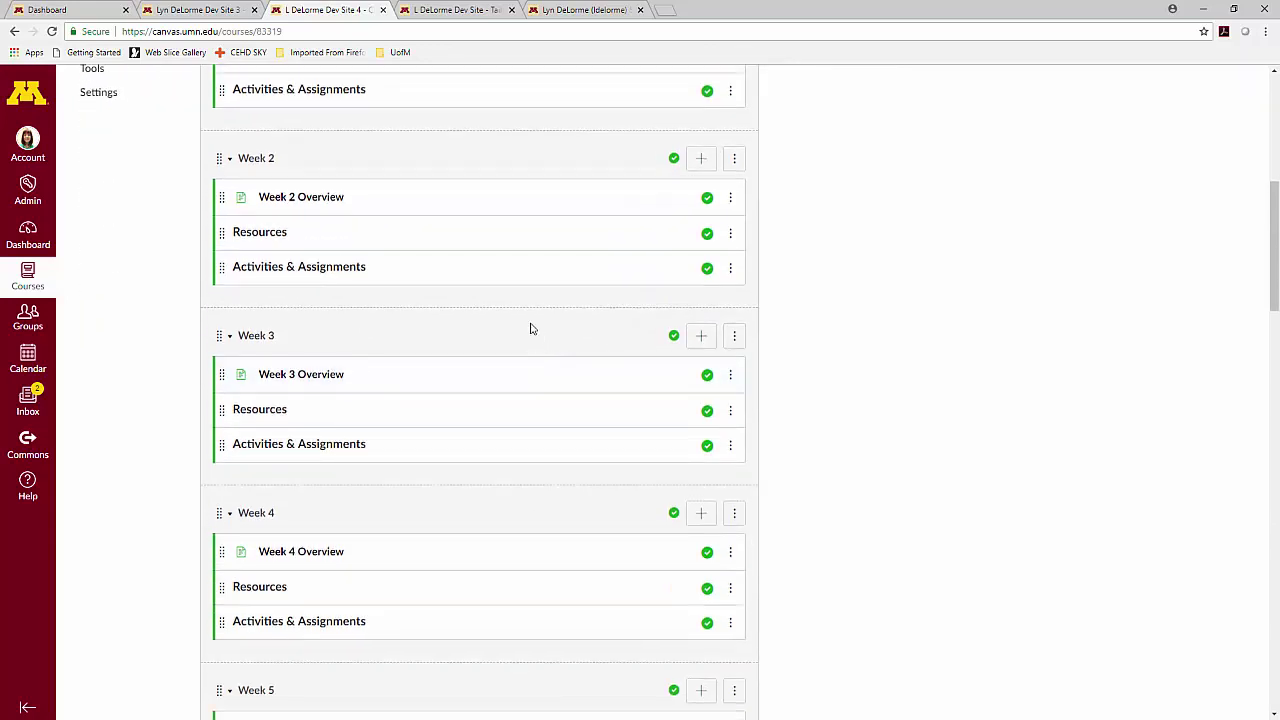
scroll(772, 373, "up", 8)
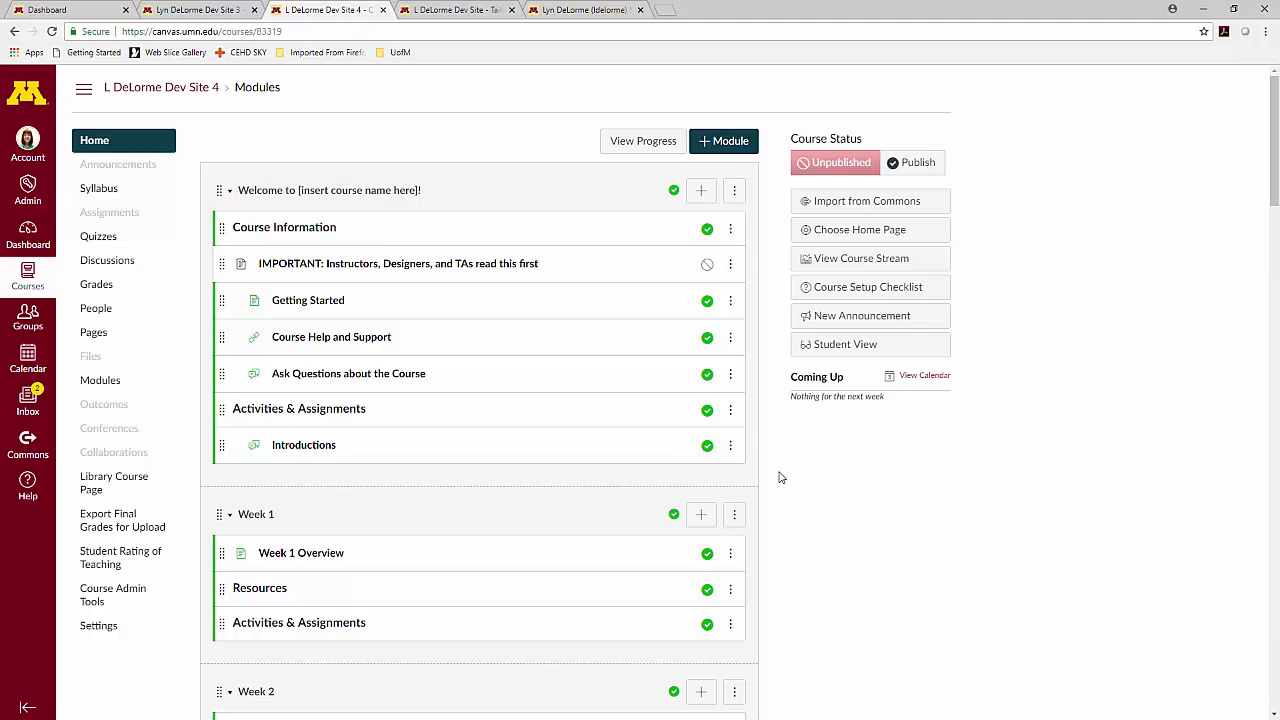
Show the management options available for the Week 1 module and close them without choosing any
scroll(781, 477, "down", 2)
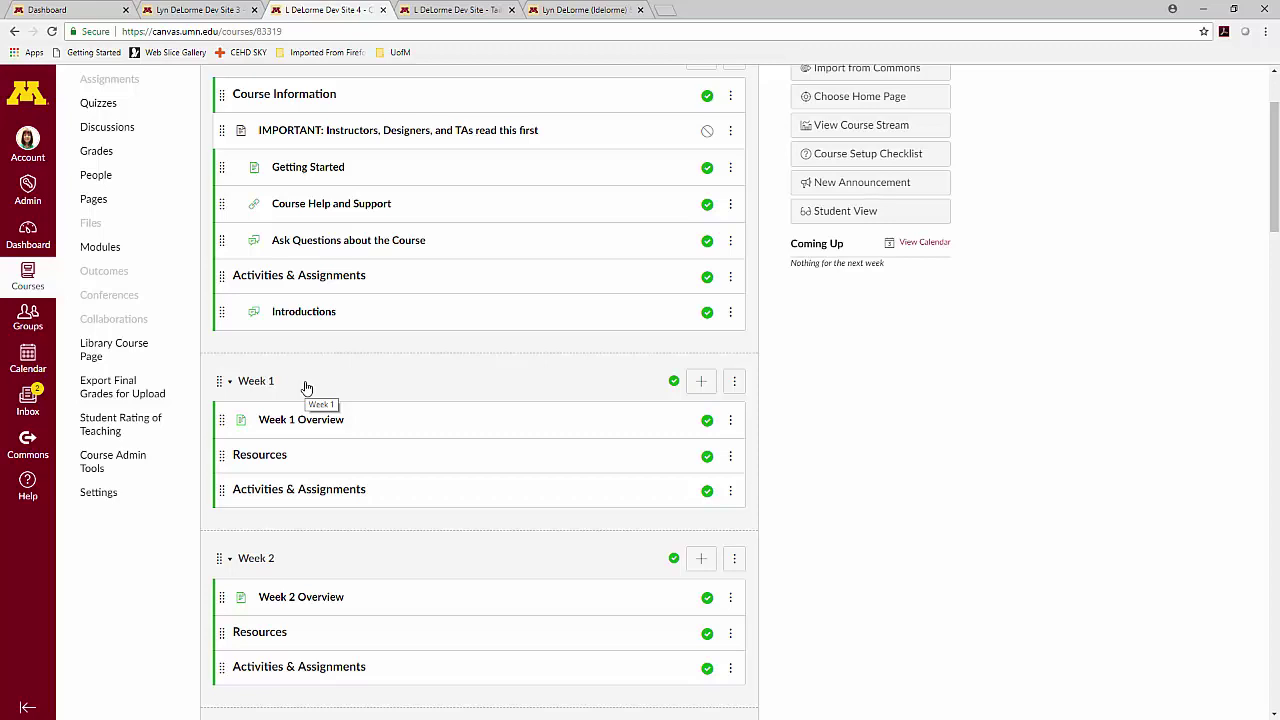
left_click(734, 383)
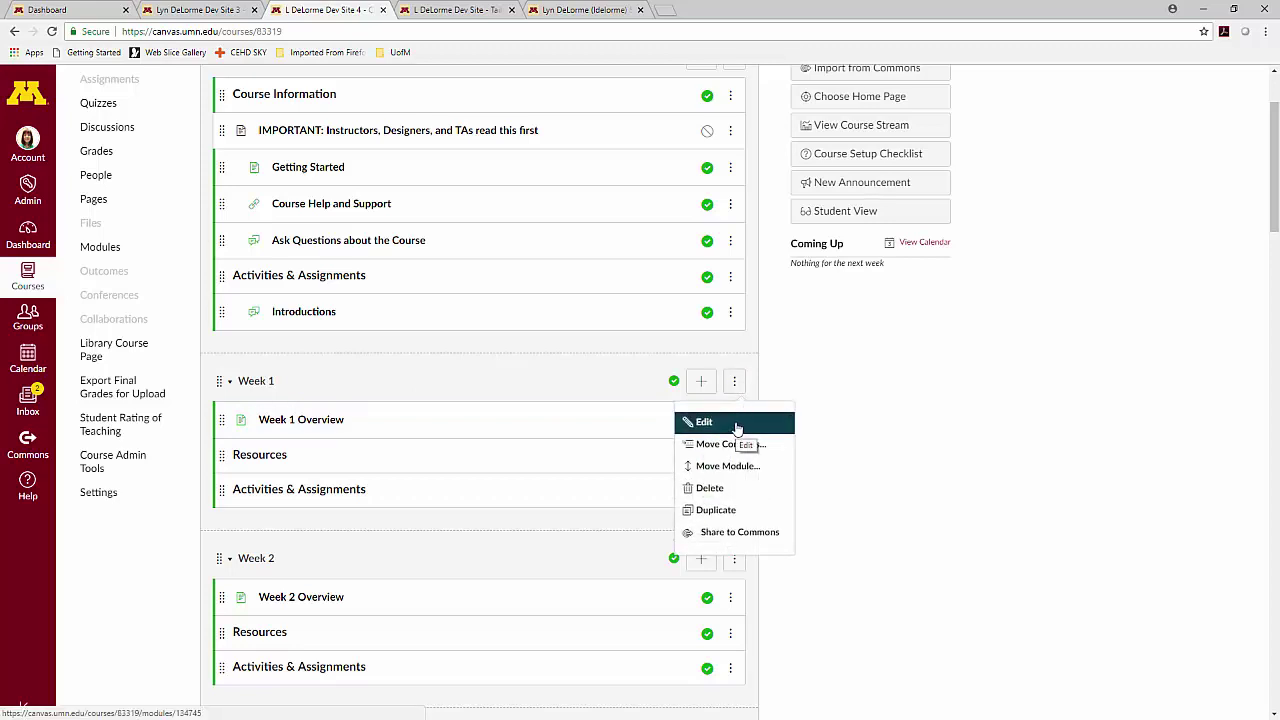
left_click(829, 397)
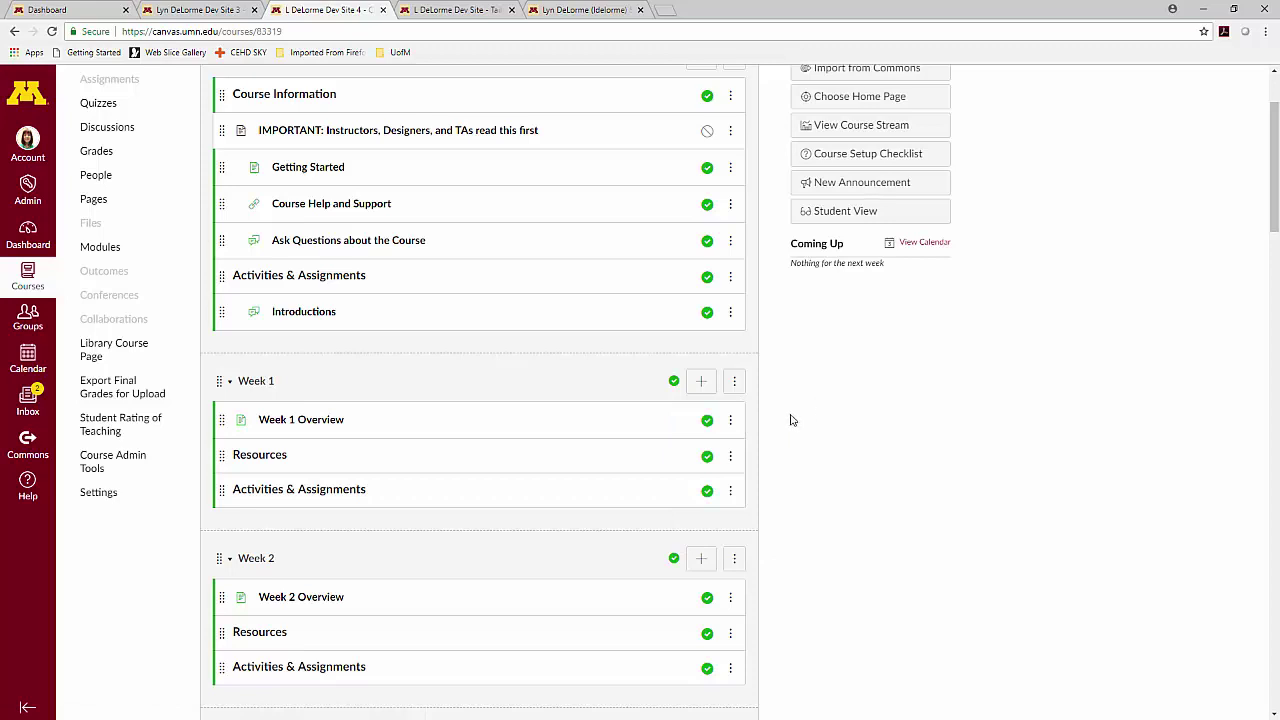
scroll(791, 420, "up", 2)
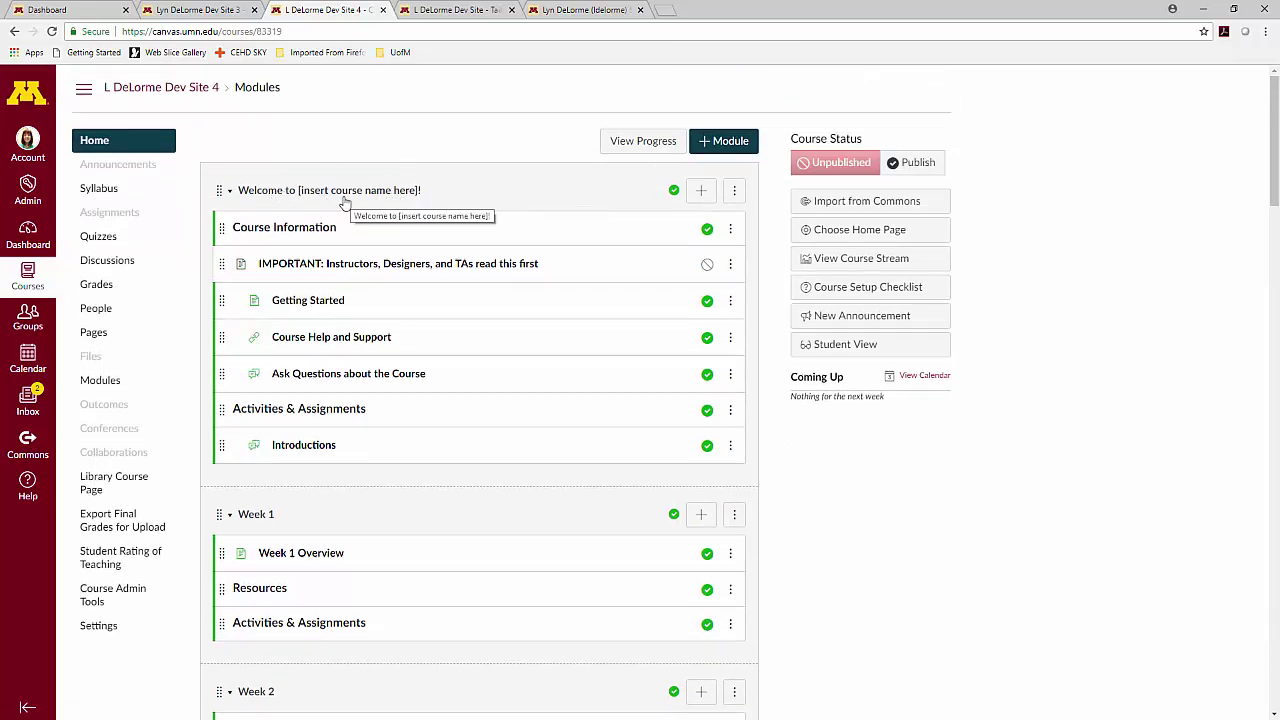
Read through the Getting Started page of the welcome module and return to the course home page
left_click(339, 311)
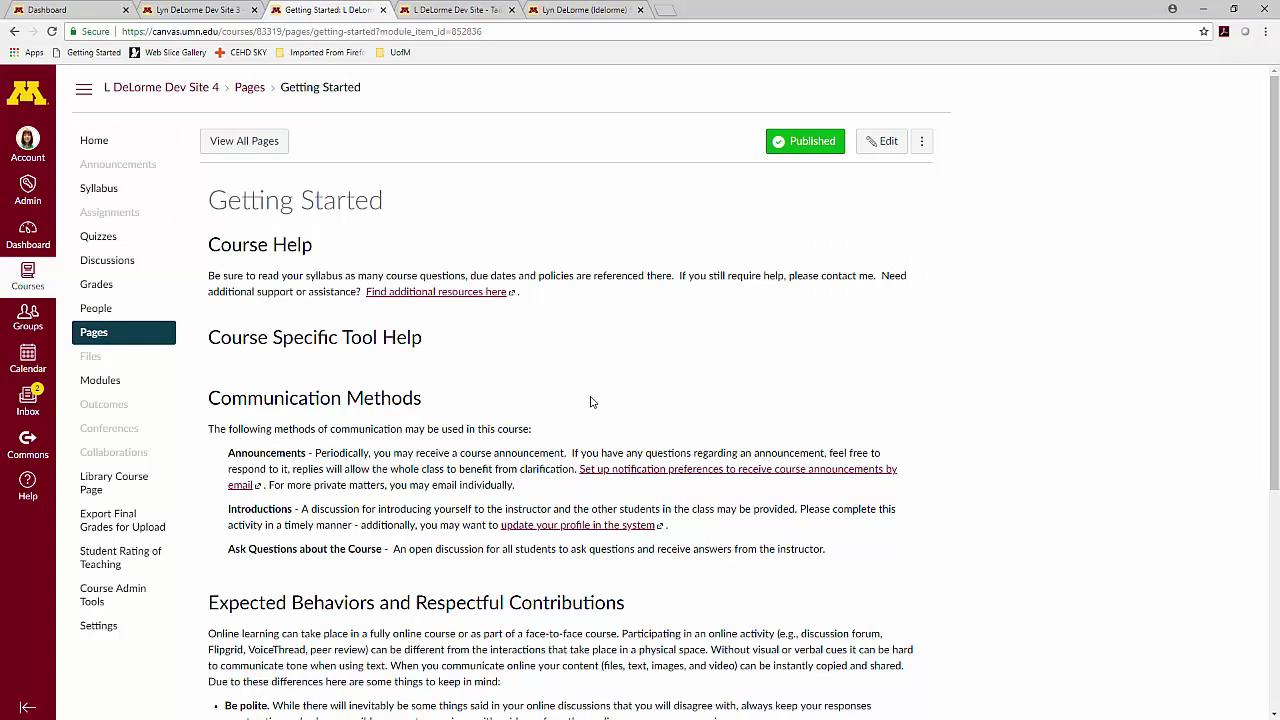
scroll(590, 401, "down", 5)
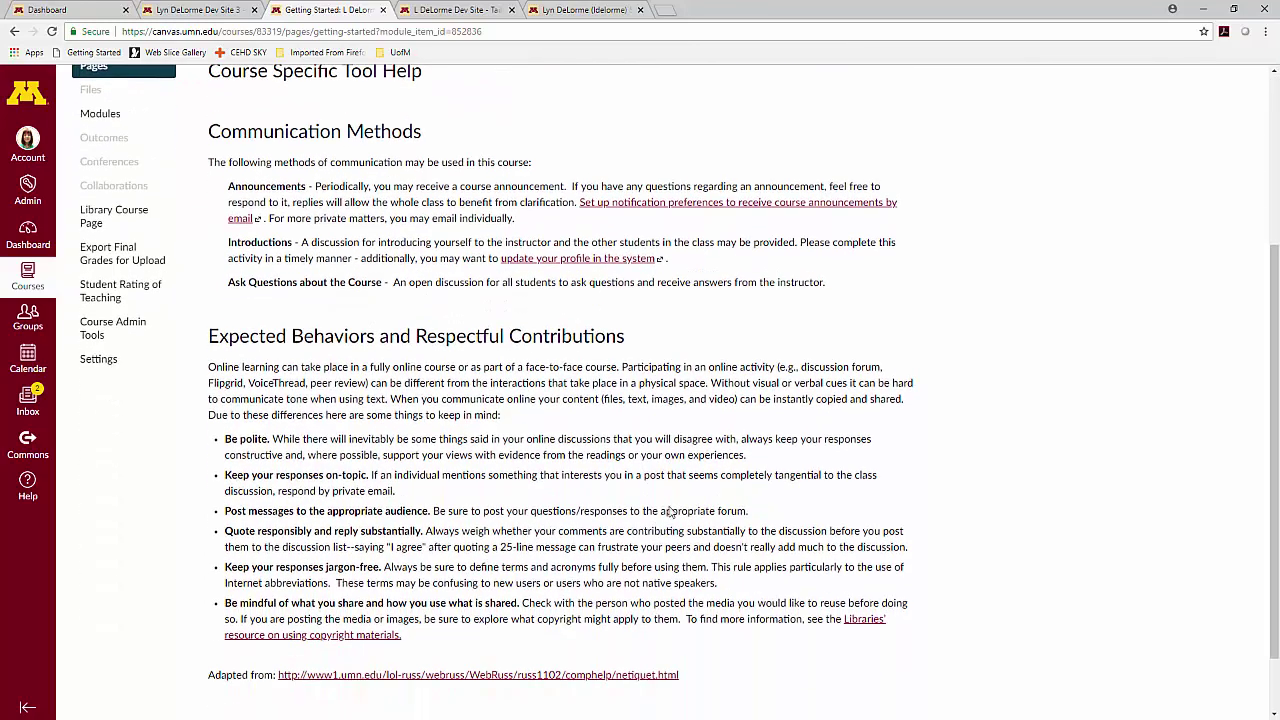
scroll(648, 530, "up", 5)
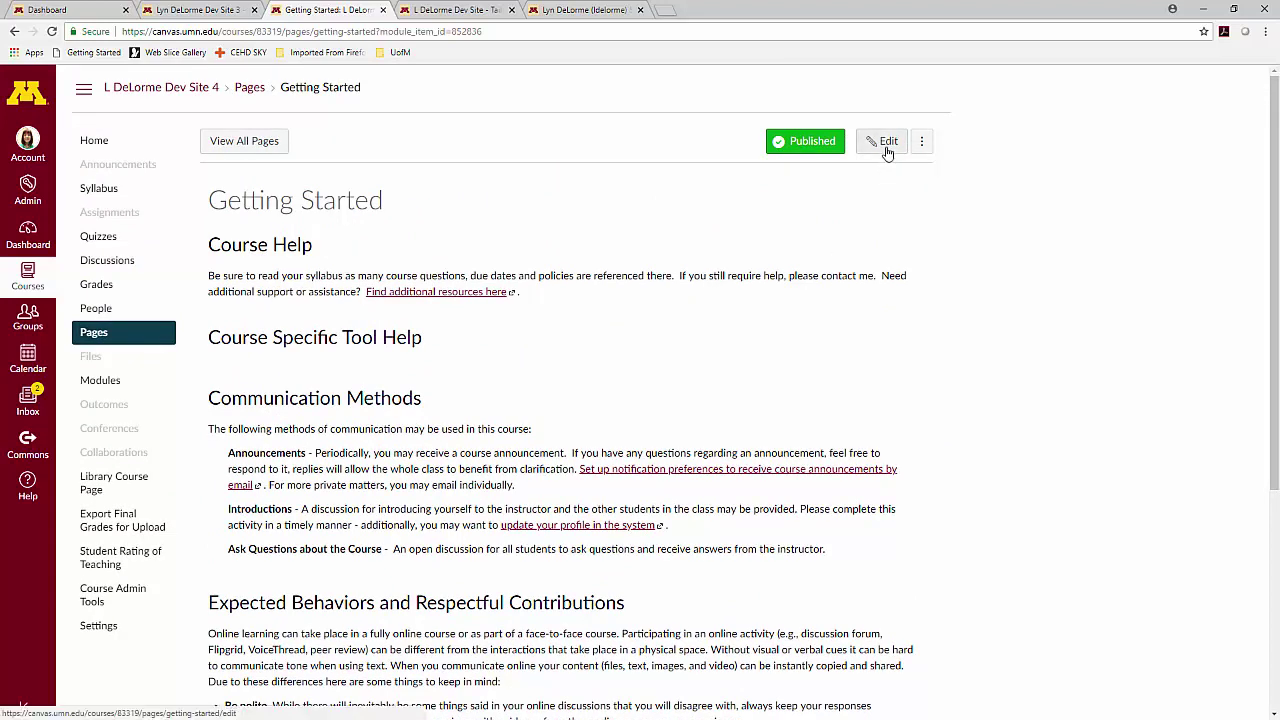
left_click(112, 141)
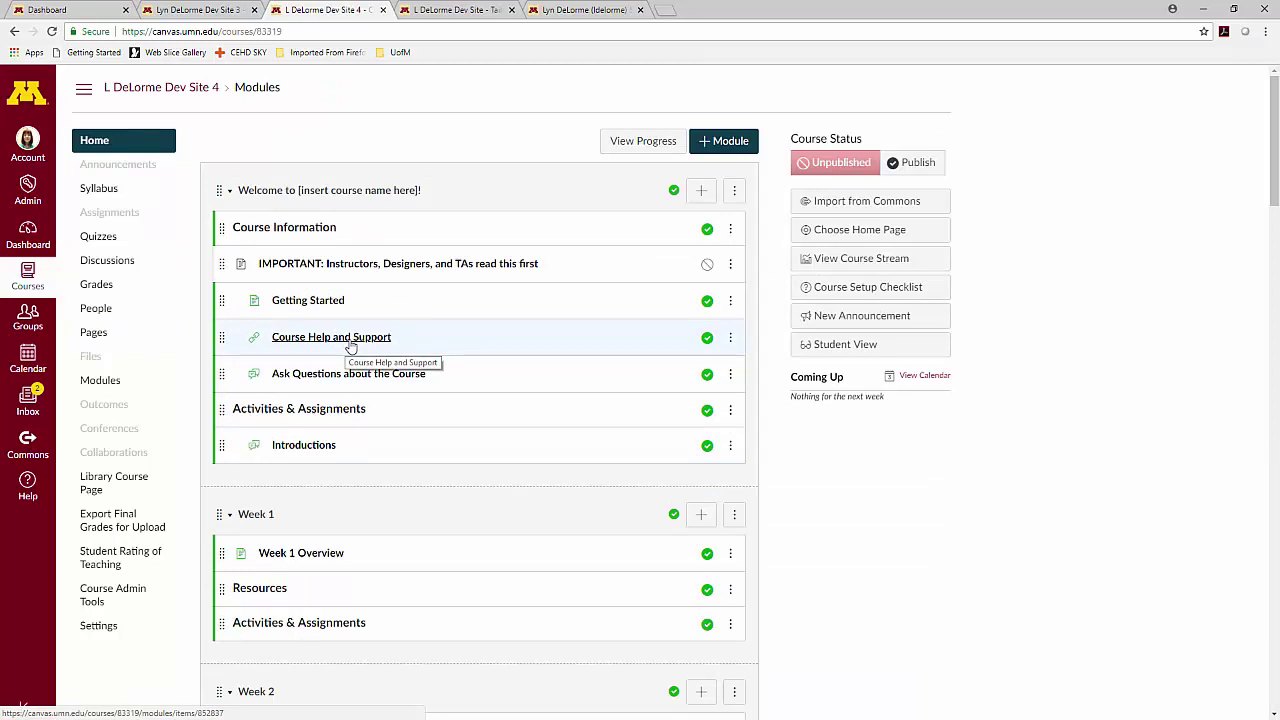
Read through the Course Help and Support document in the welcome module and return to the course home page
left_click(350, 343)
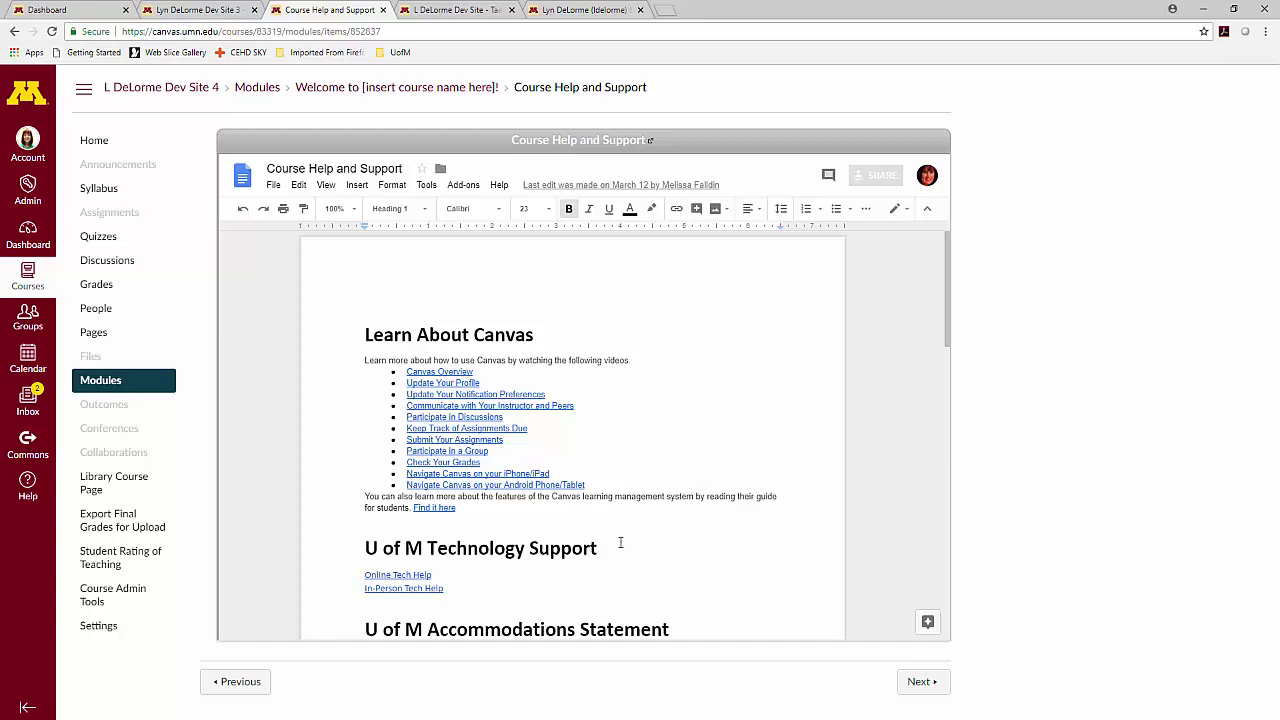
scroll(620, 542, "down", 1)
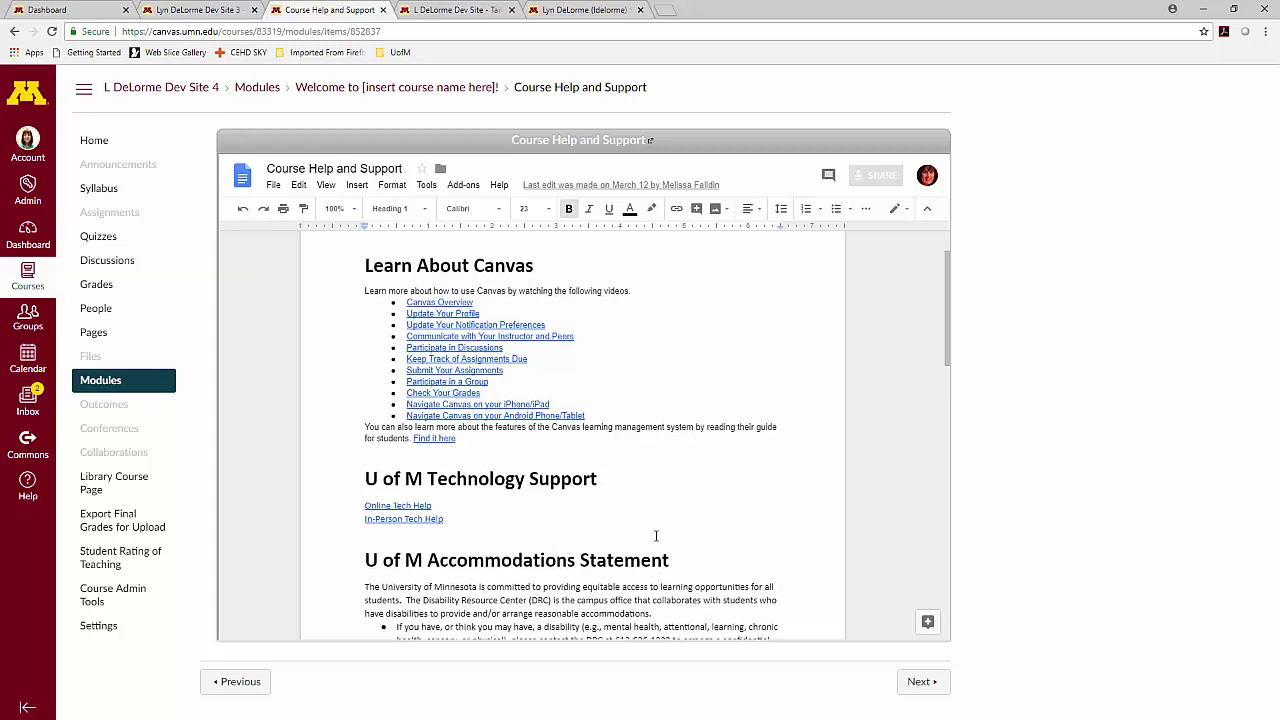
scroll(656, 536, "down", 3)
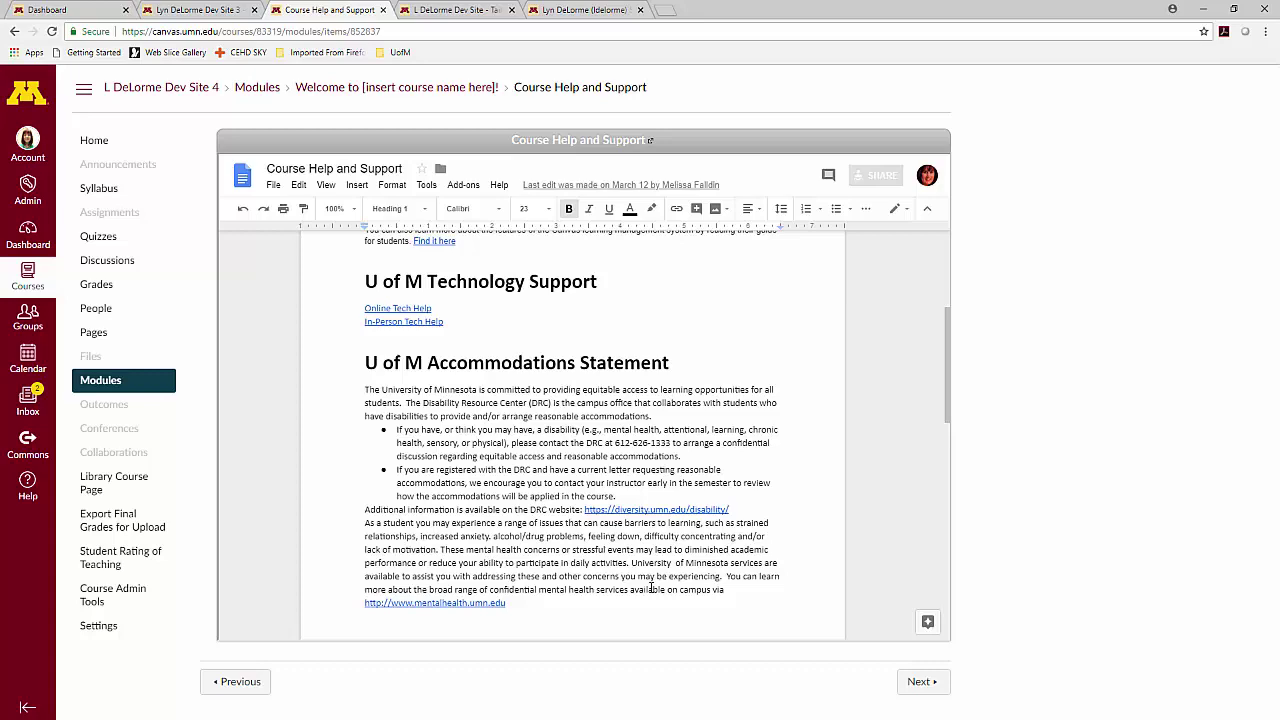
scroll(651, 589, "up", 4)
left_click(94, 140)
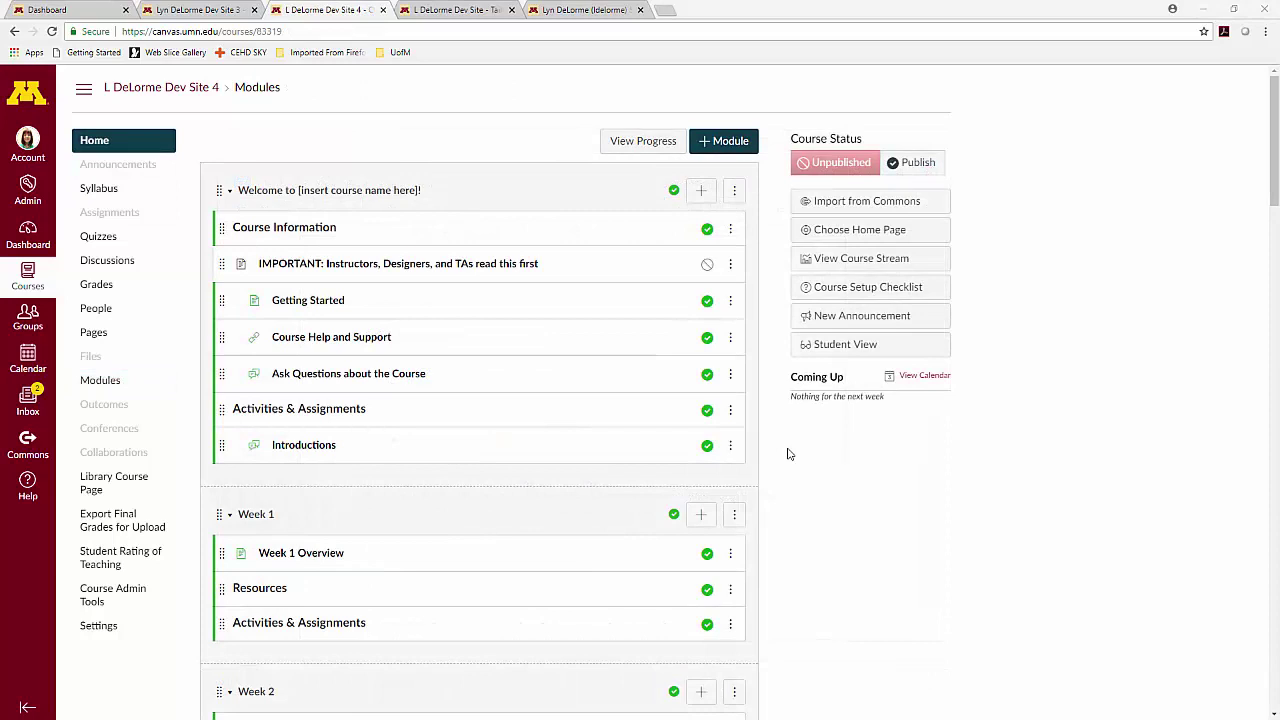
View the Ask Questions about the Course discussion and the Week 1 Overview page
left_click(338, 376)
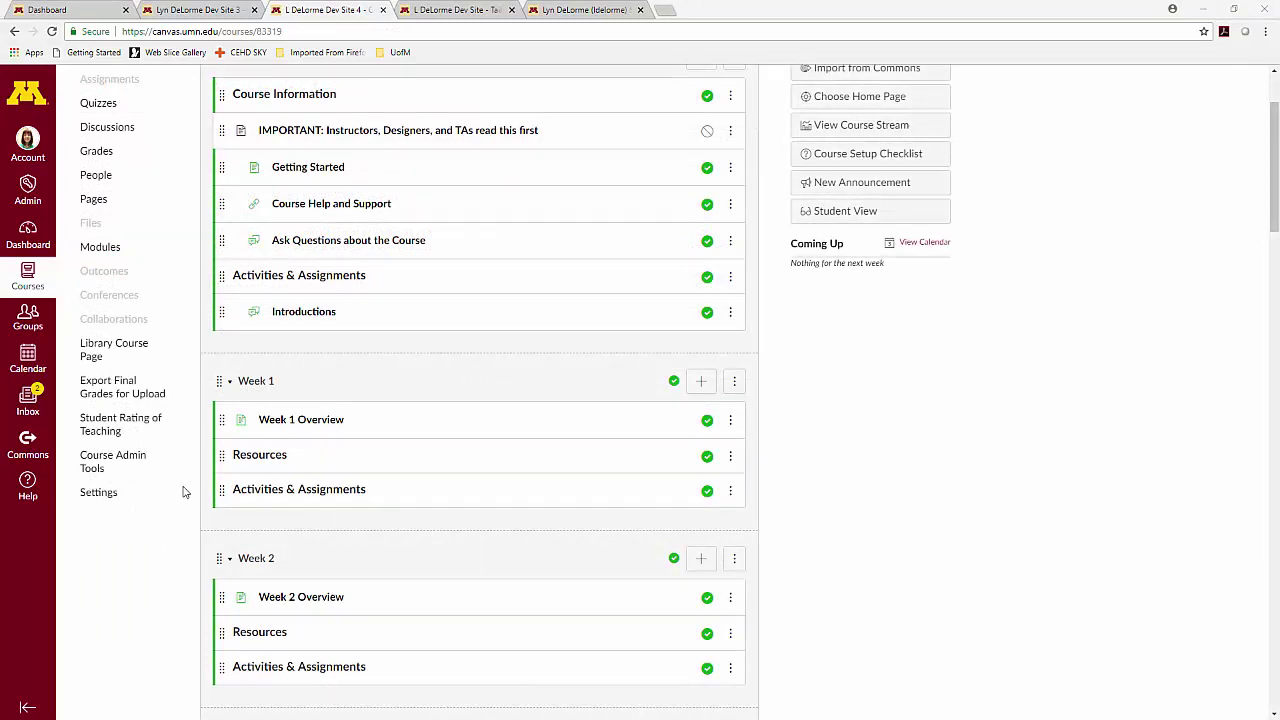
left_click(318, 422)
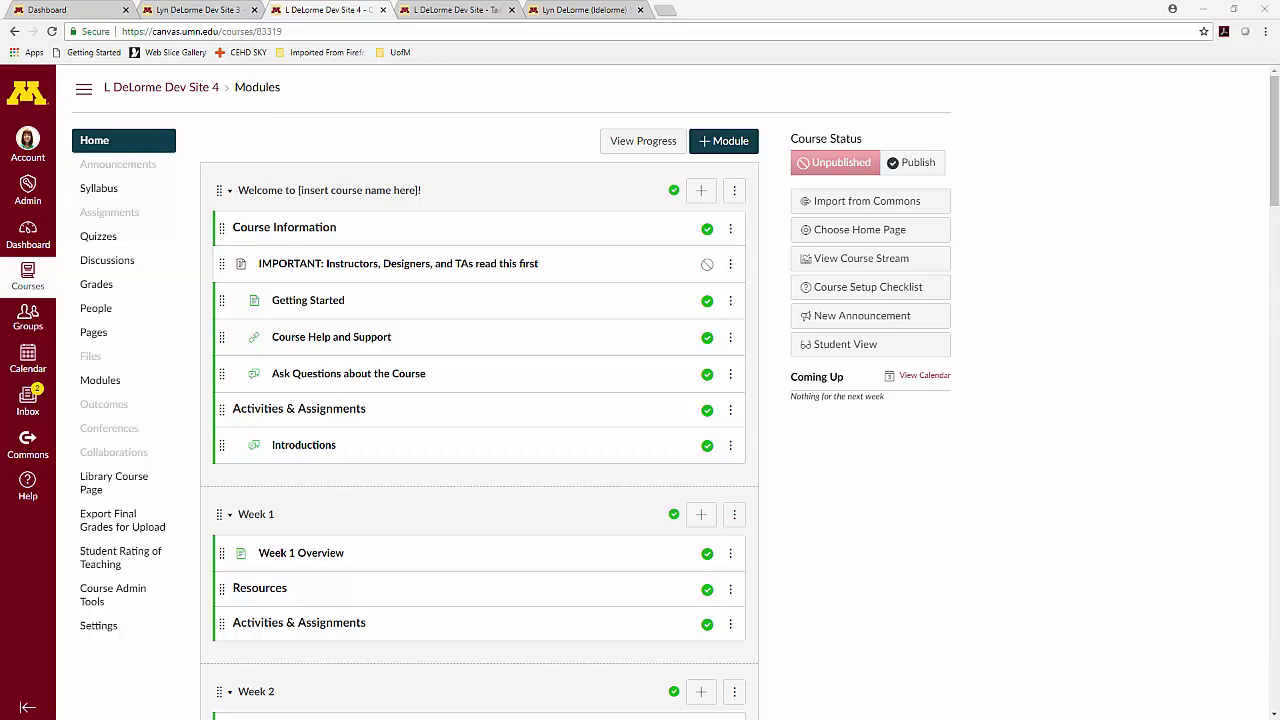
Switch to the Dev Site 1 course, read its START HERE: Welcome to CEHD 1001! page, and return to the course home page
key("ctrl+Tab")
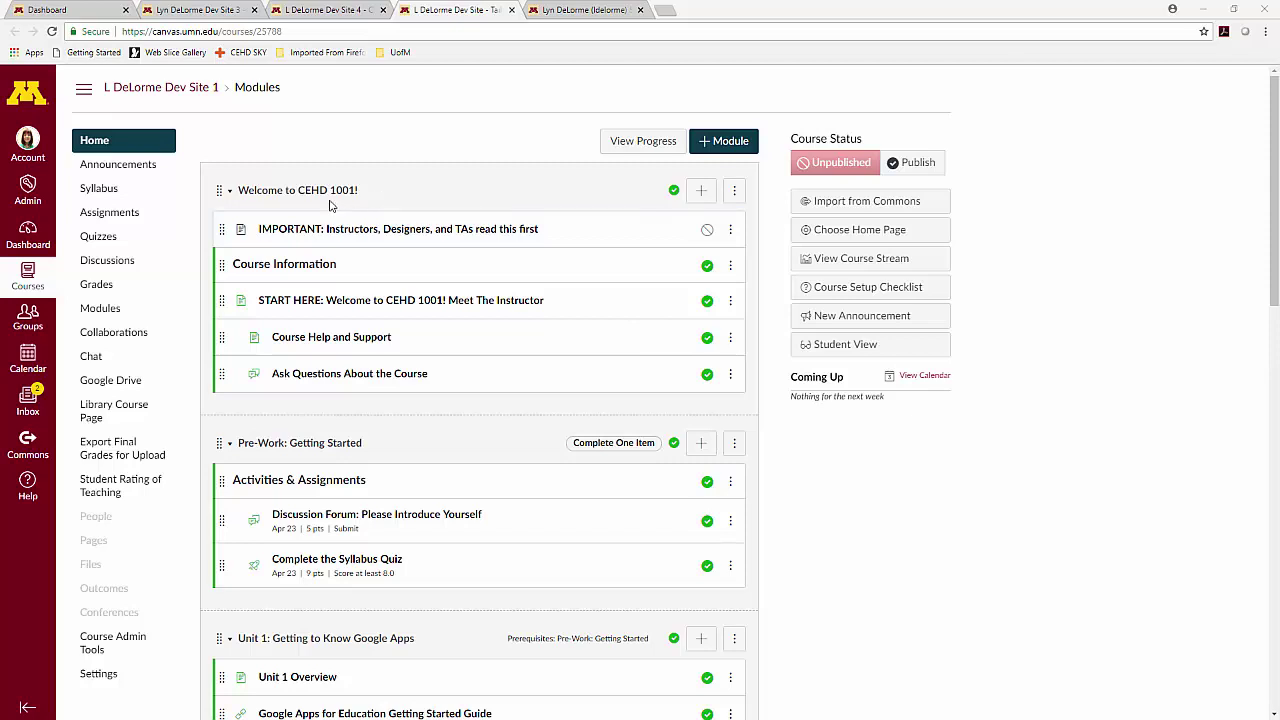
left_click(406, 309)
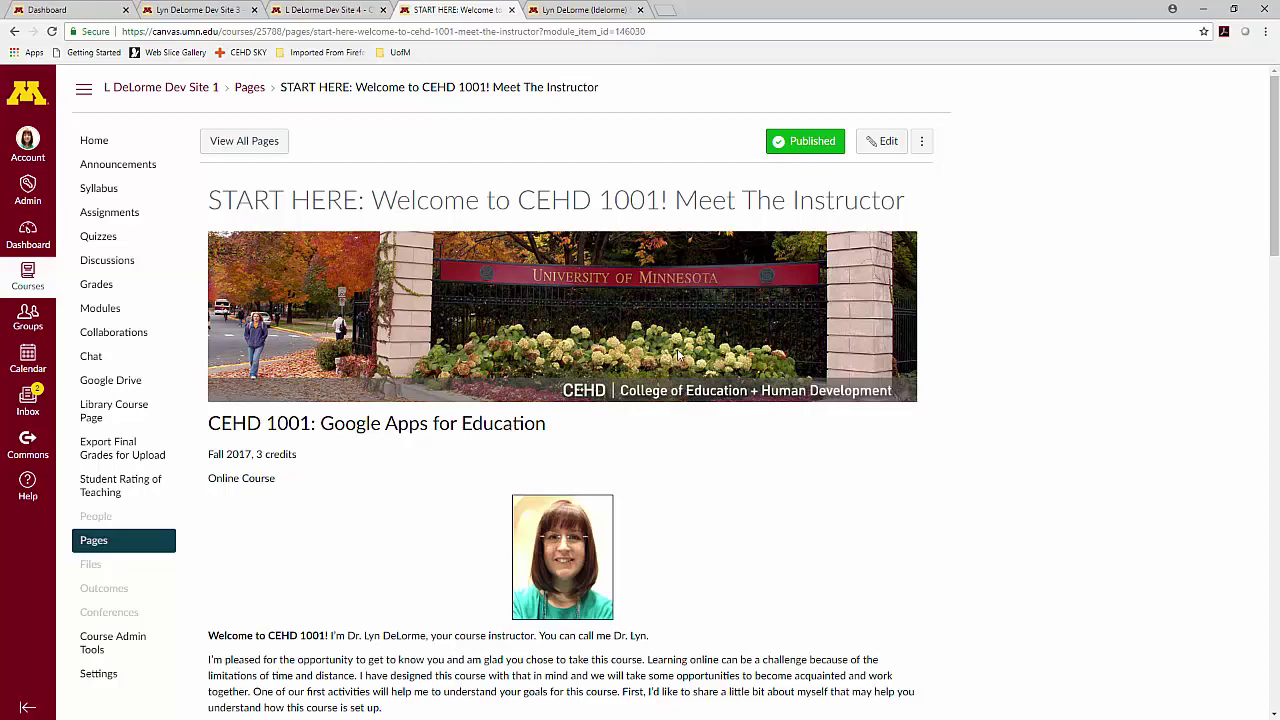
scroll(729, 571, "down", 10)
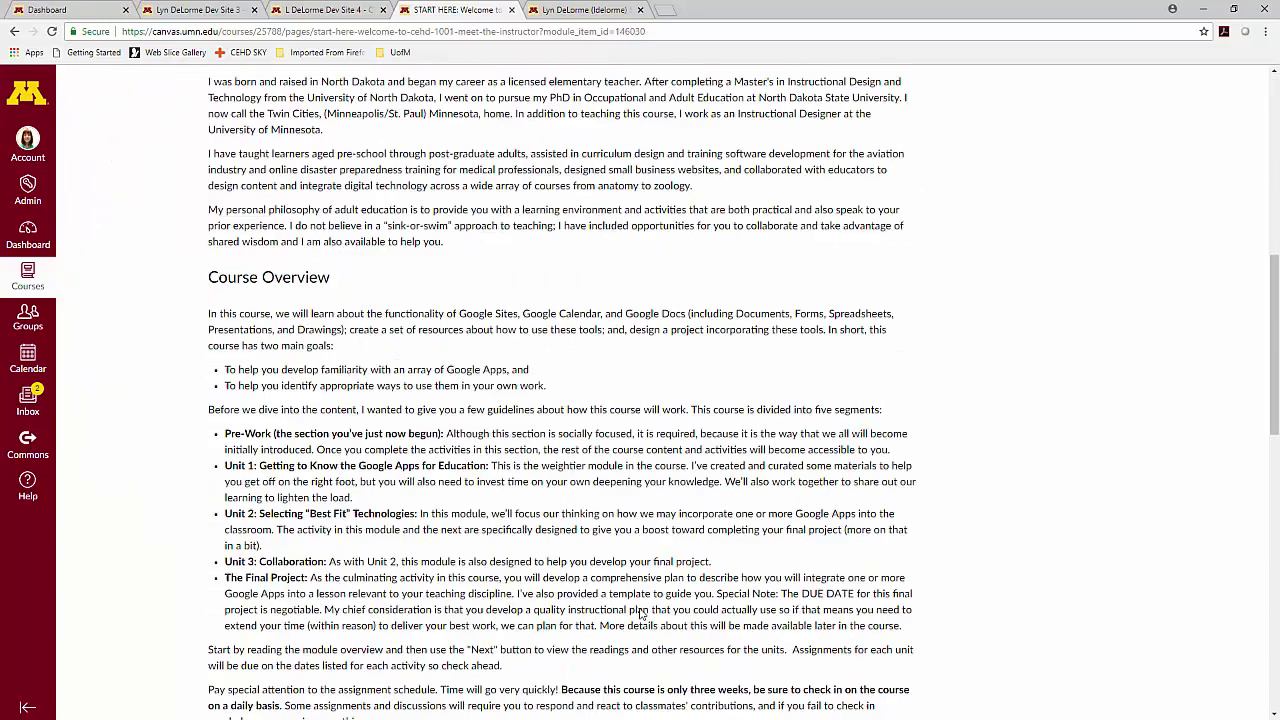
scroll(641, 608, "down", 5)
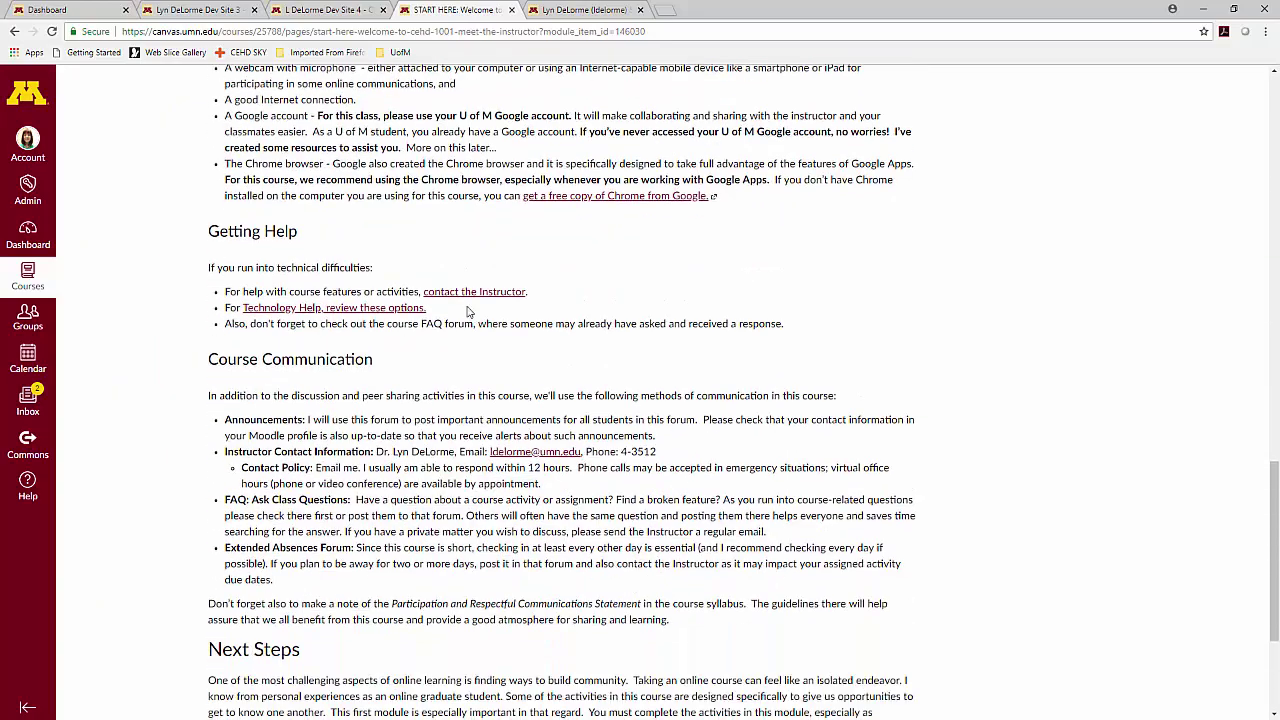
scroll(560, 440, "down", 3)
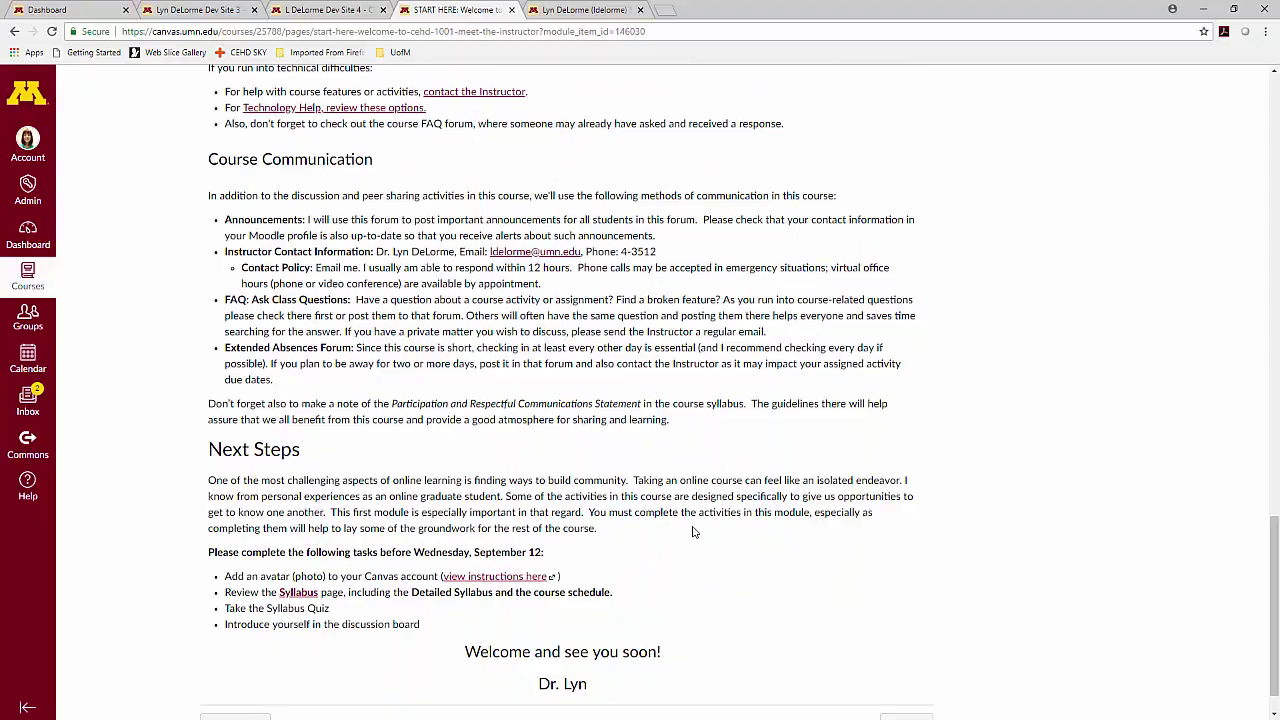
scroll(695, 533, "up", 20)
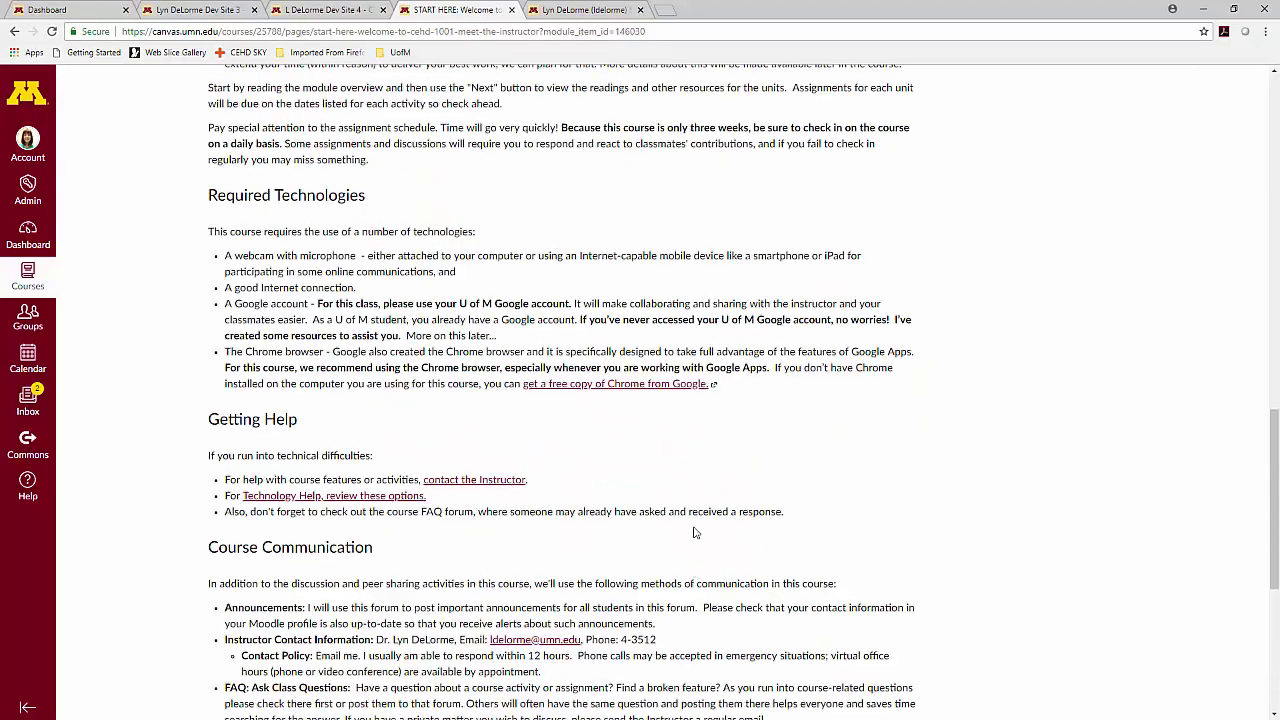
scroll(686, 530, "up", 3)
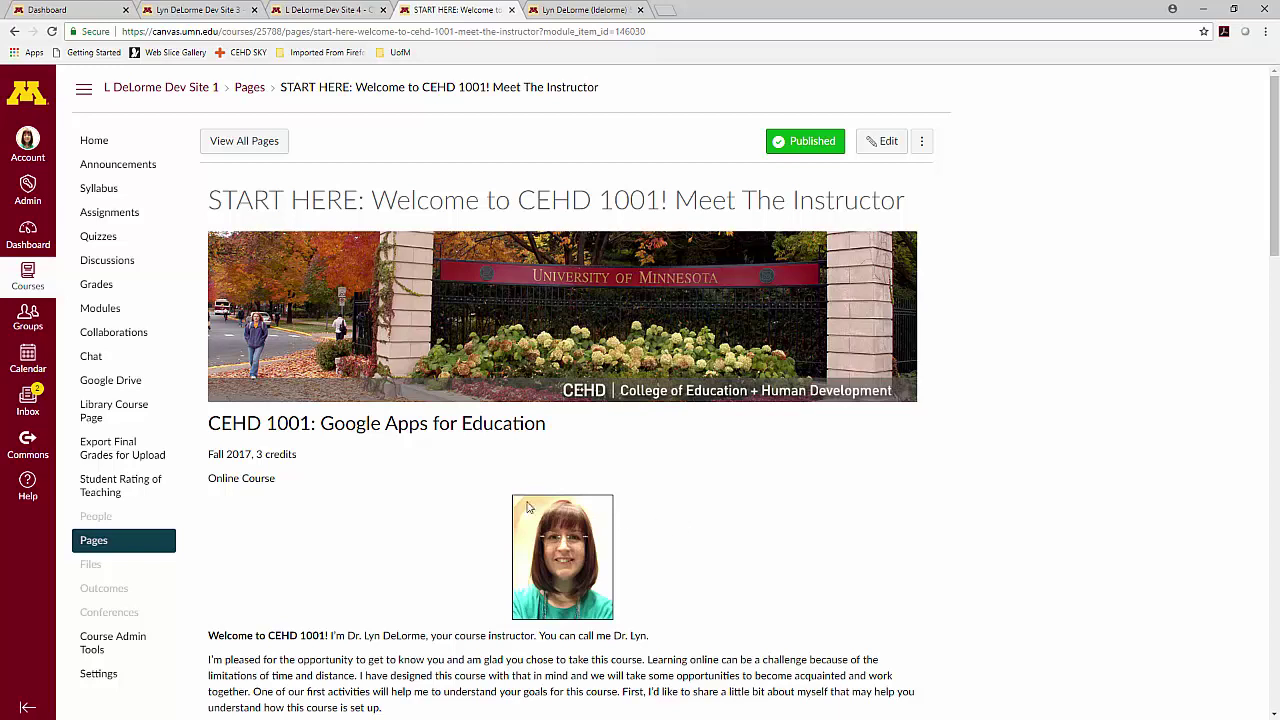
left_click(95, 140)
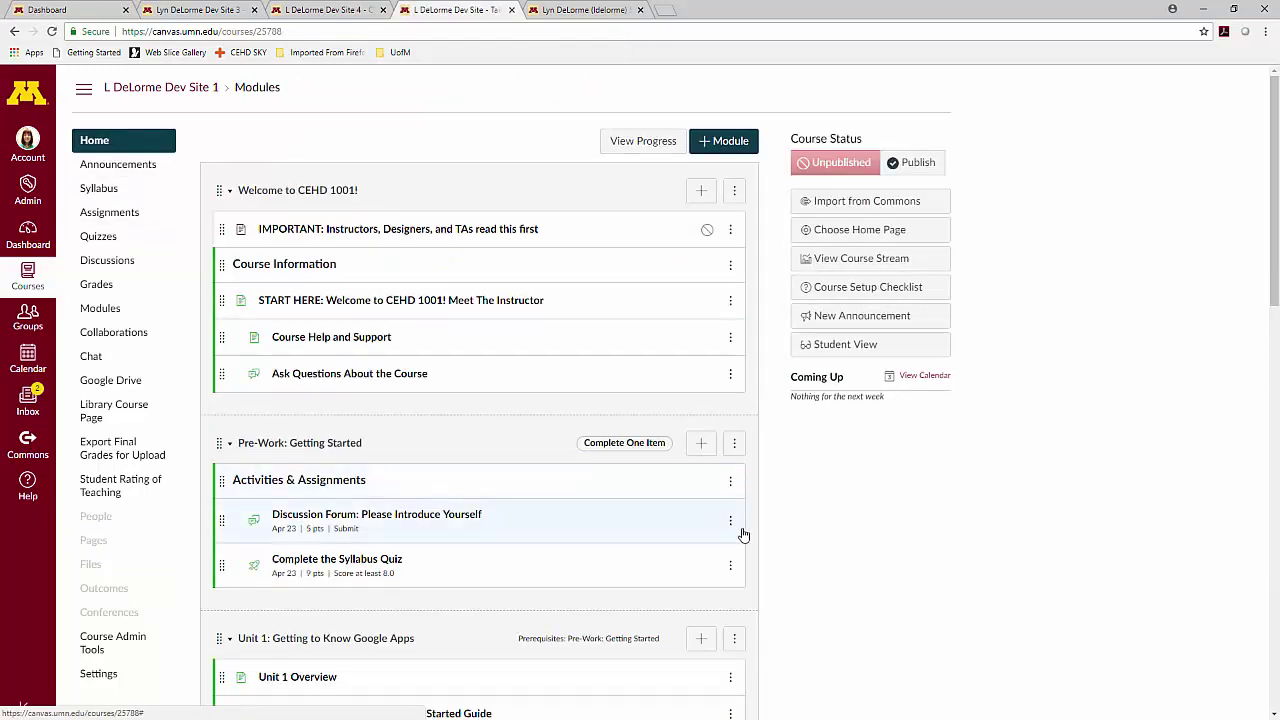
Review the Unit 1 Overview page of the Getting to Know Google Apps module and open it for editing
scroll(783, 543, "down", 4)
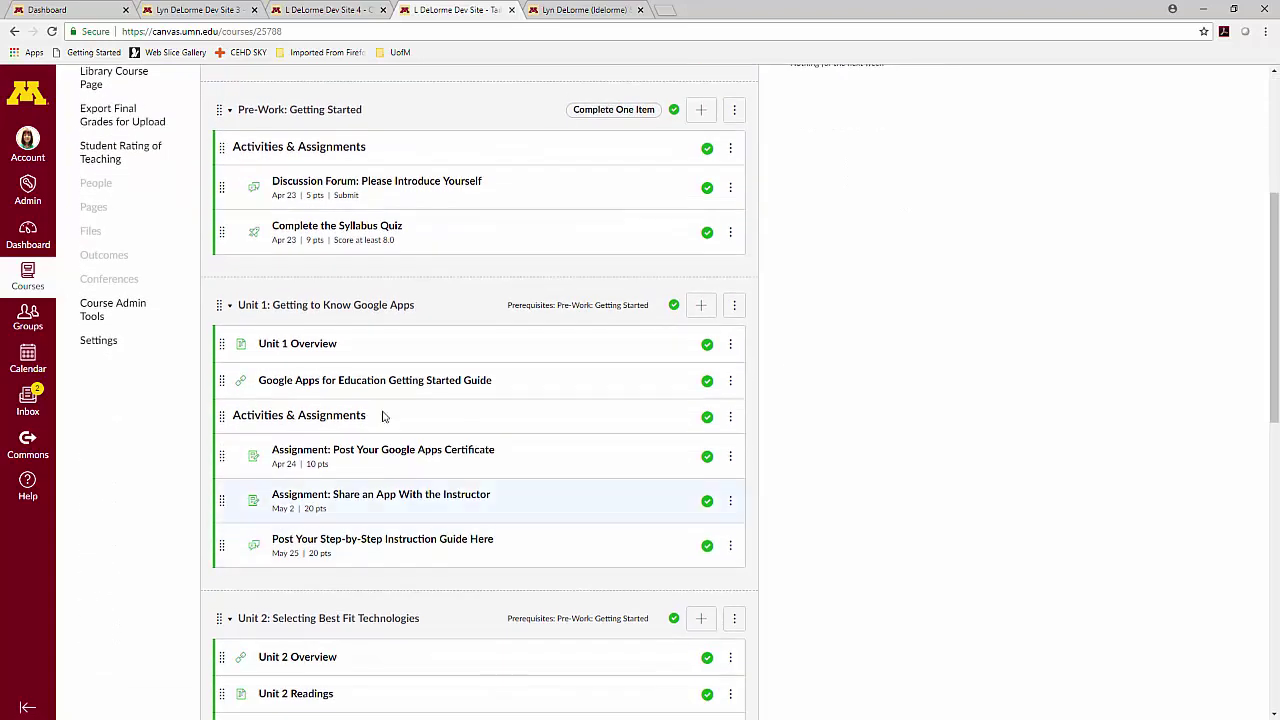
left_click(312, 346)
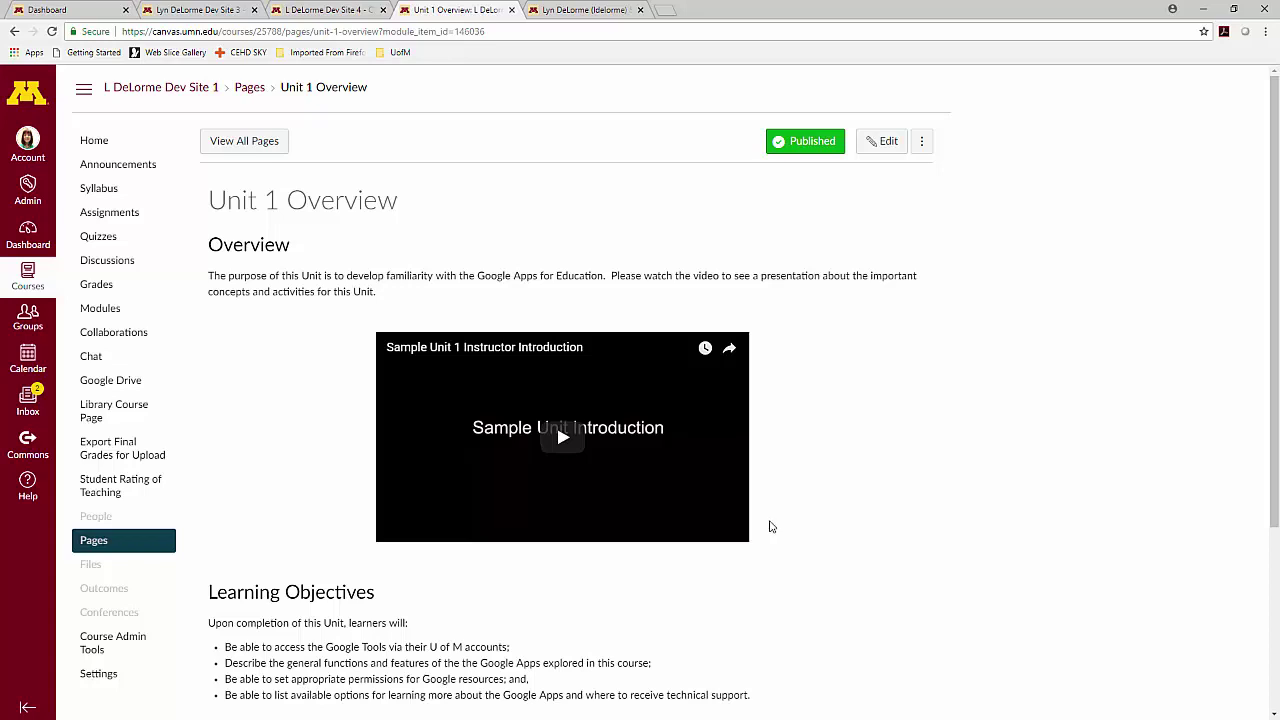
scroll(787, 541, "down", 3)
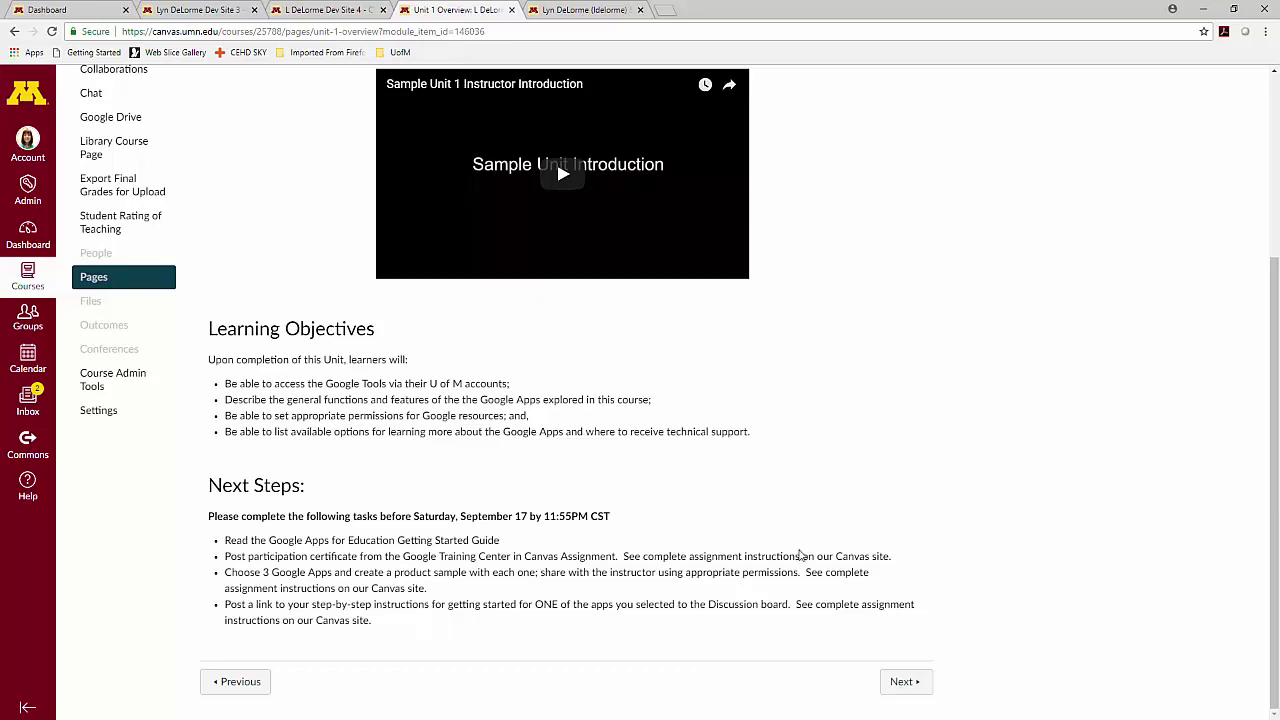
scroll(830, 540, "up", 3)
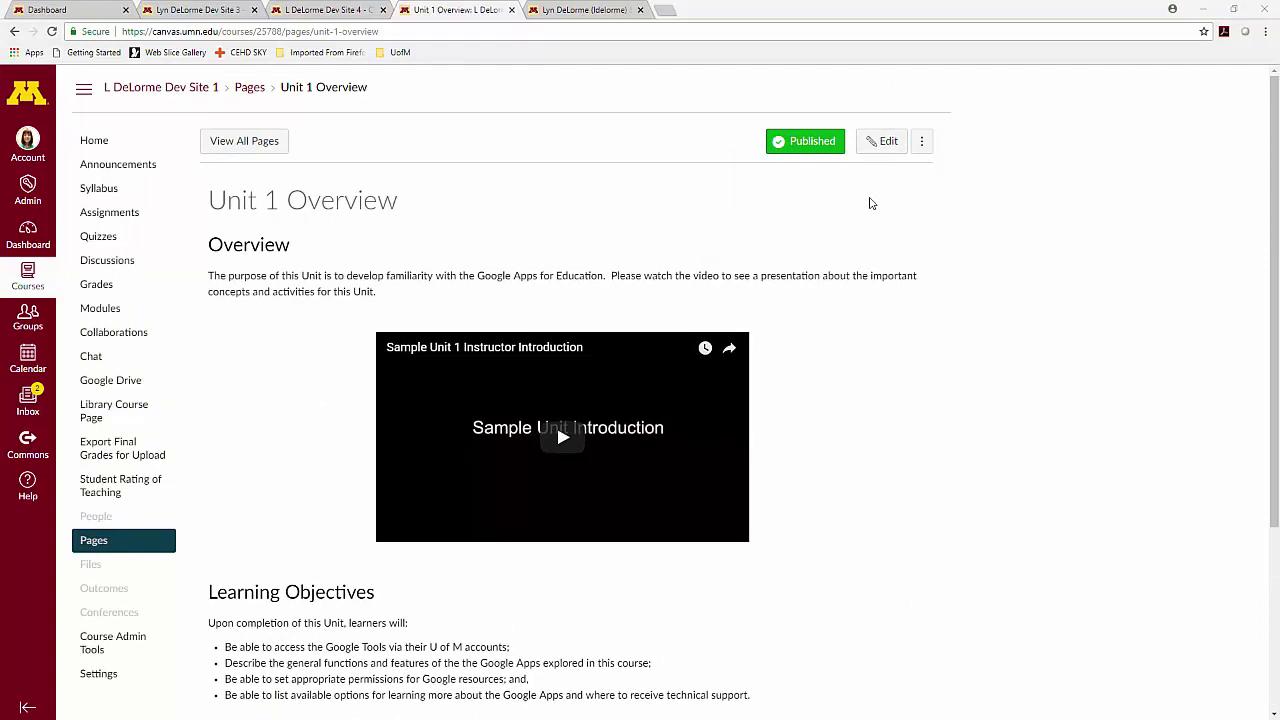
left_click(879, 146)
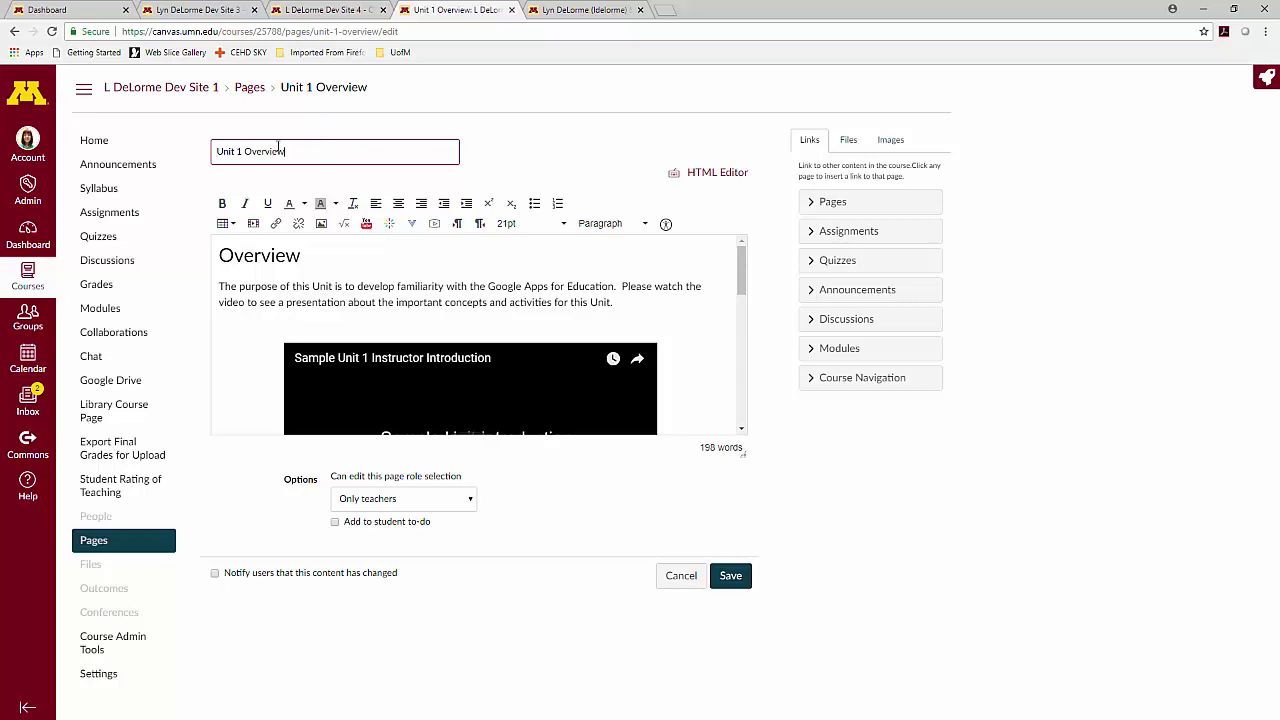
Add the line "Click here to view the assignment." above Next Steps and link it to "Assignment: Share an App With the Instructor"
left_click_drag(288, 151, 213, 146)
left_click(322, 153)
left_click_drag(741, 292, 744, 399)
left_click(230, 316)
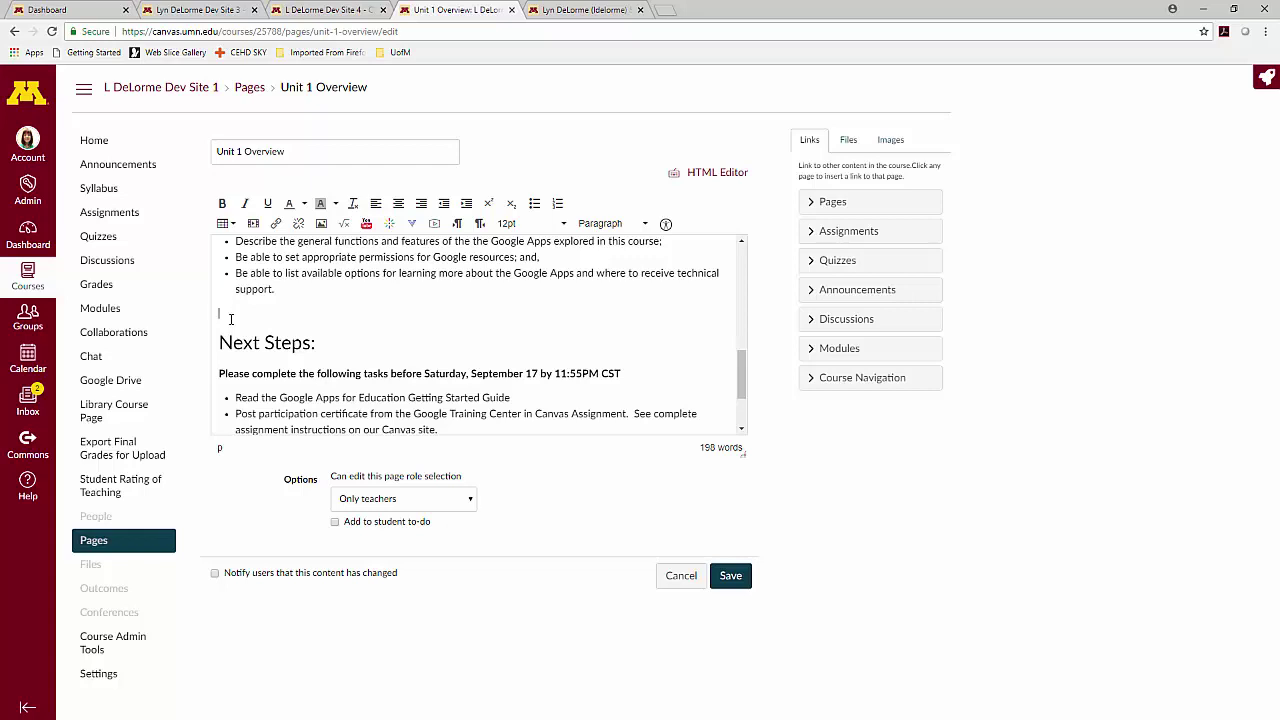
type("Click here to view the assignment.")
left_click_drag(380, 314, 230, 318)
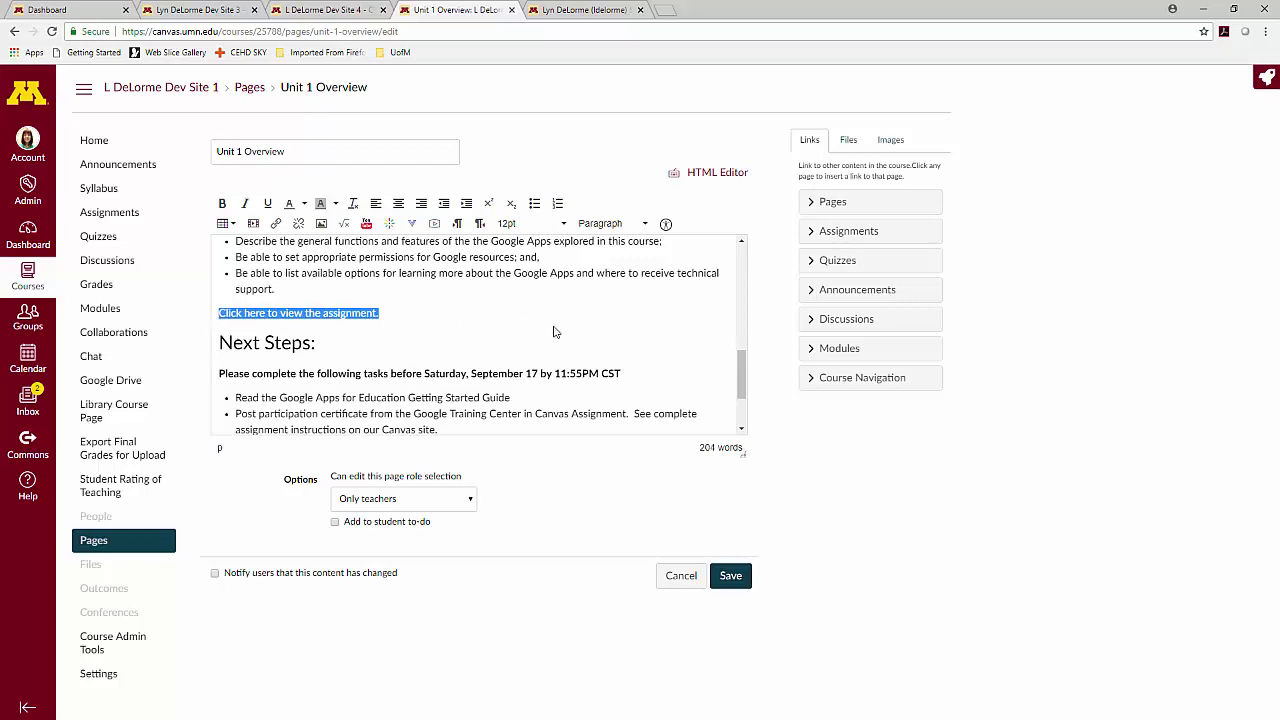
left_click(812, 236)
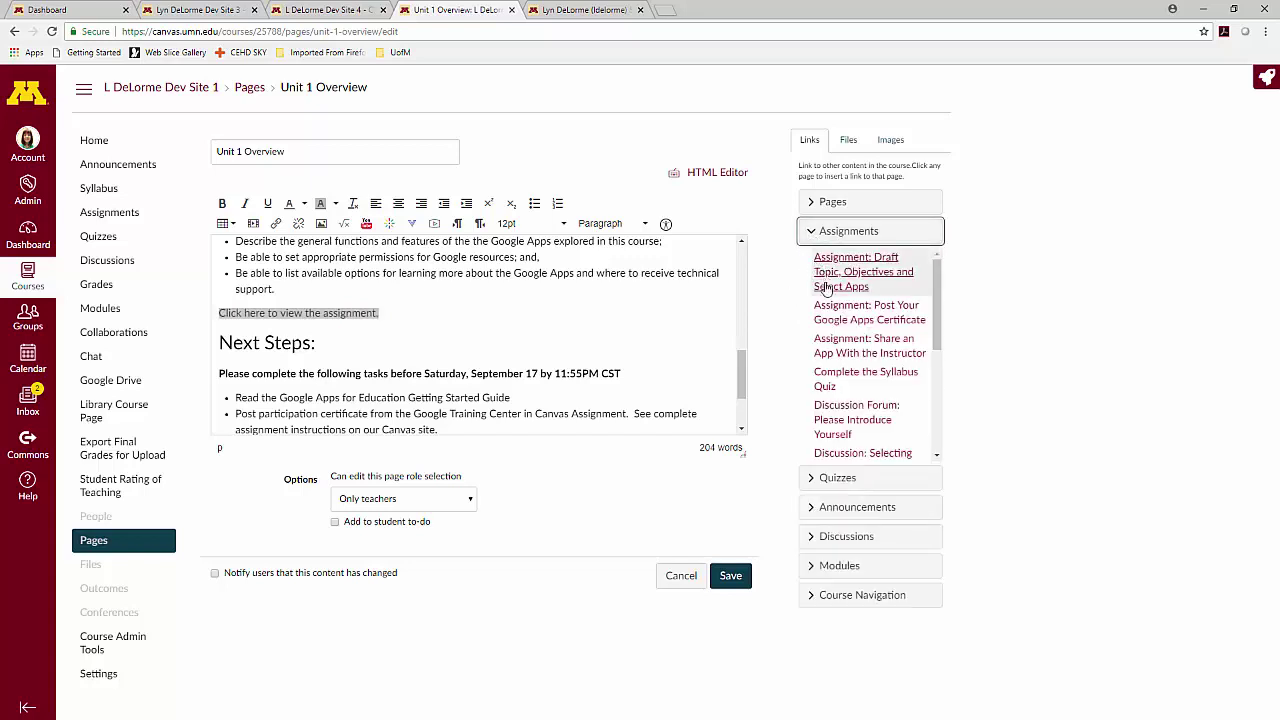
left_click(828, 358)
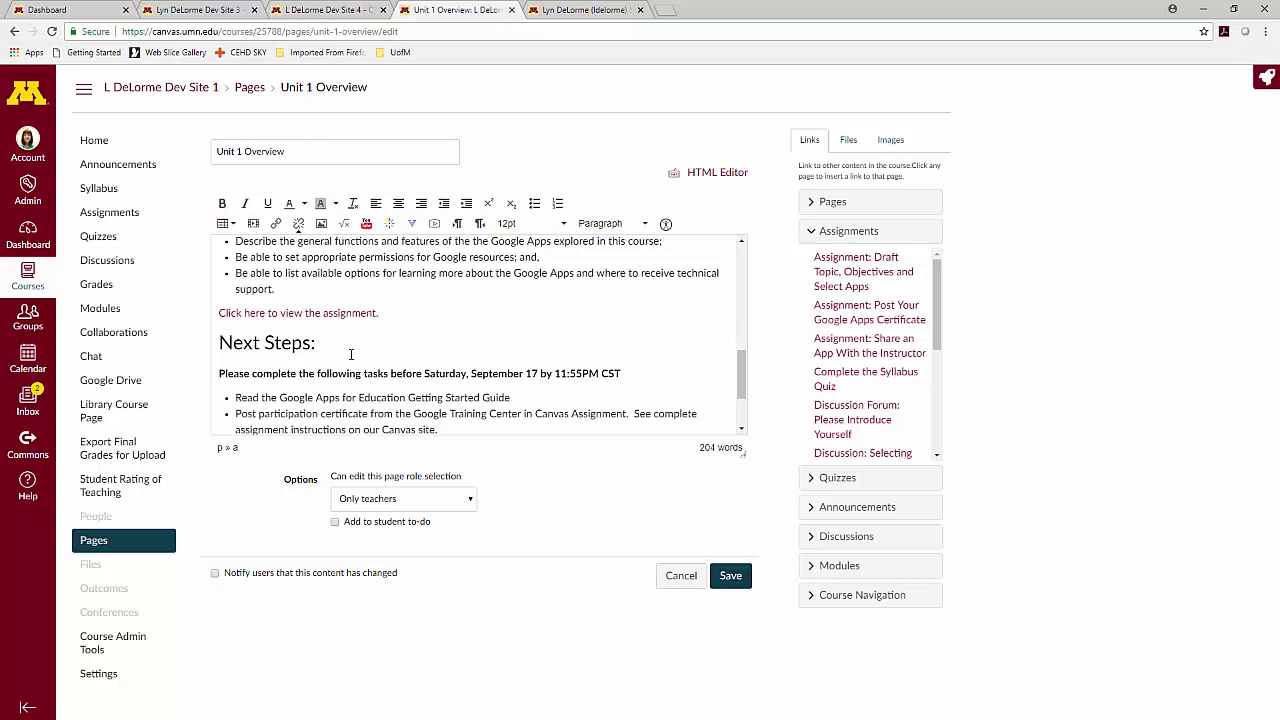
Add the line "Link to an important document." below the assignment link and link it to the file CEHD 1001 Syllabus Sample.docx
key("Return")
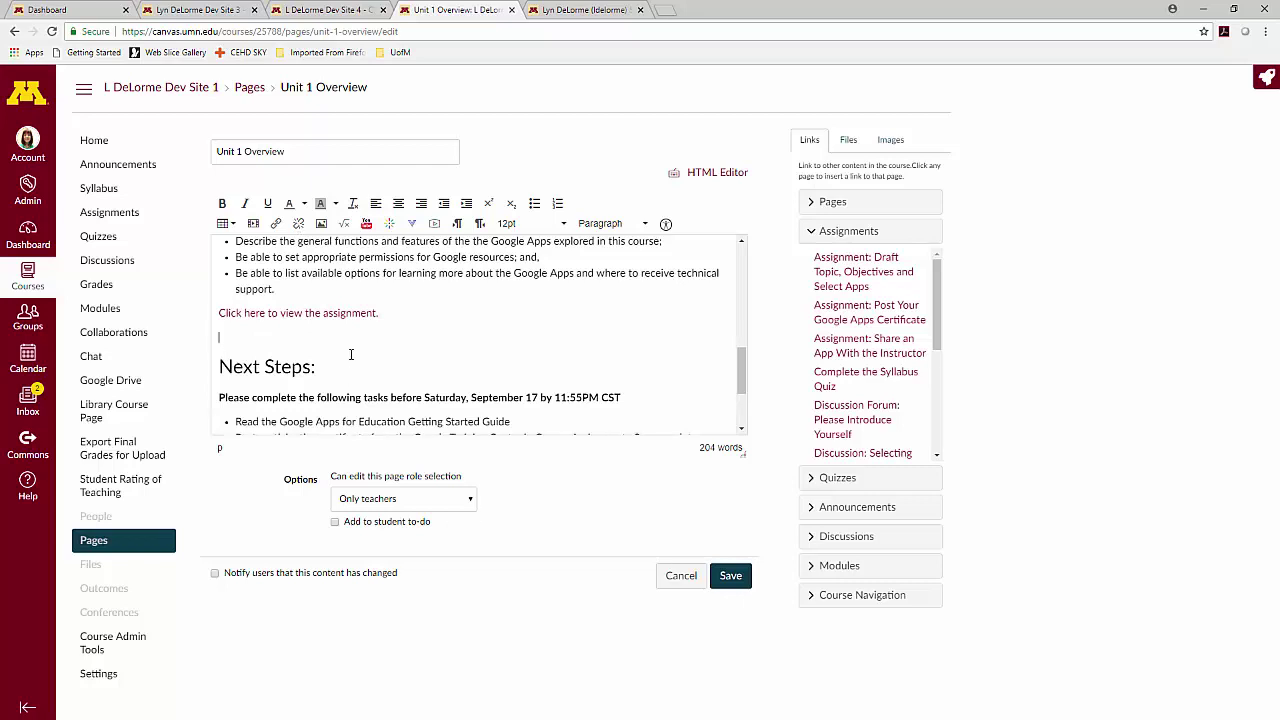
type("Link to an important document.")
left_click_drag(368, 337, 217, 340)
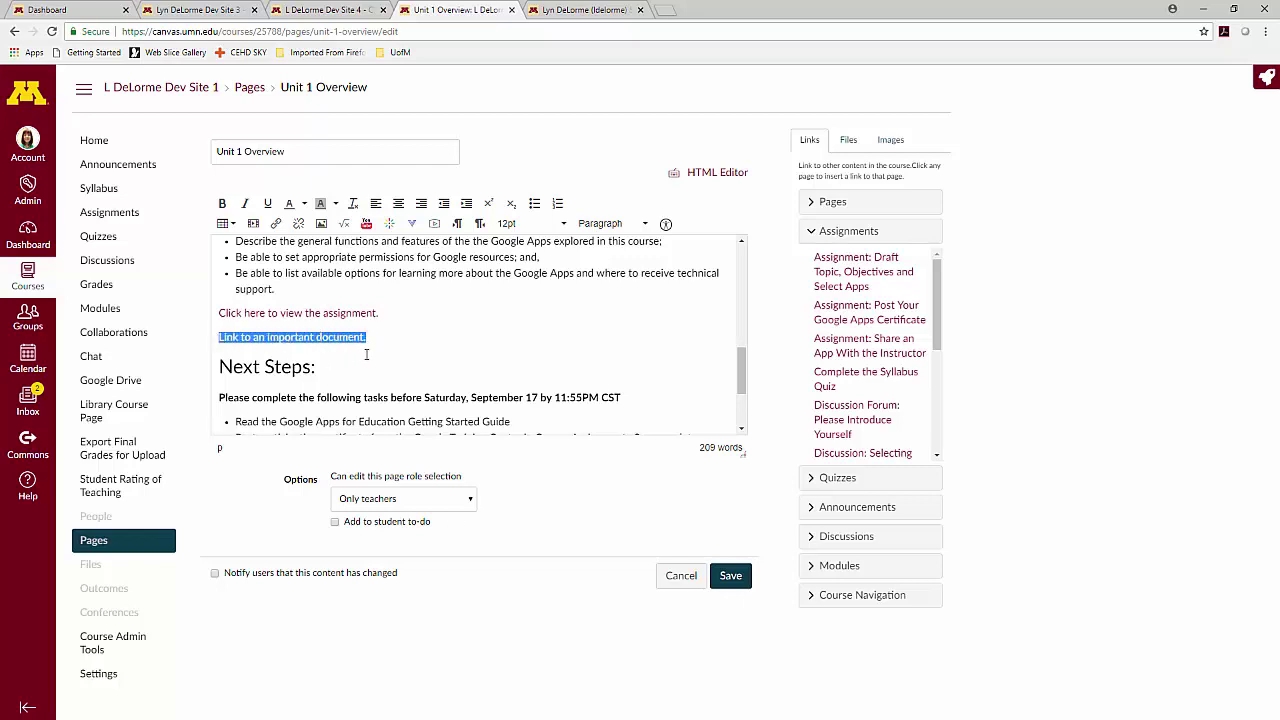
left_click(848, 141)
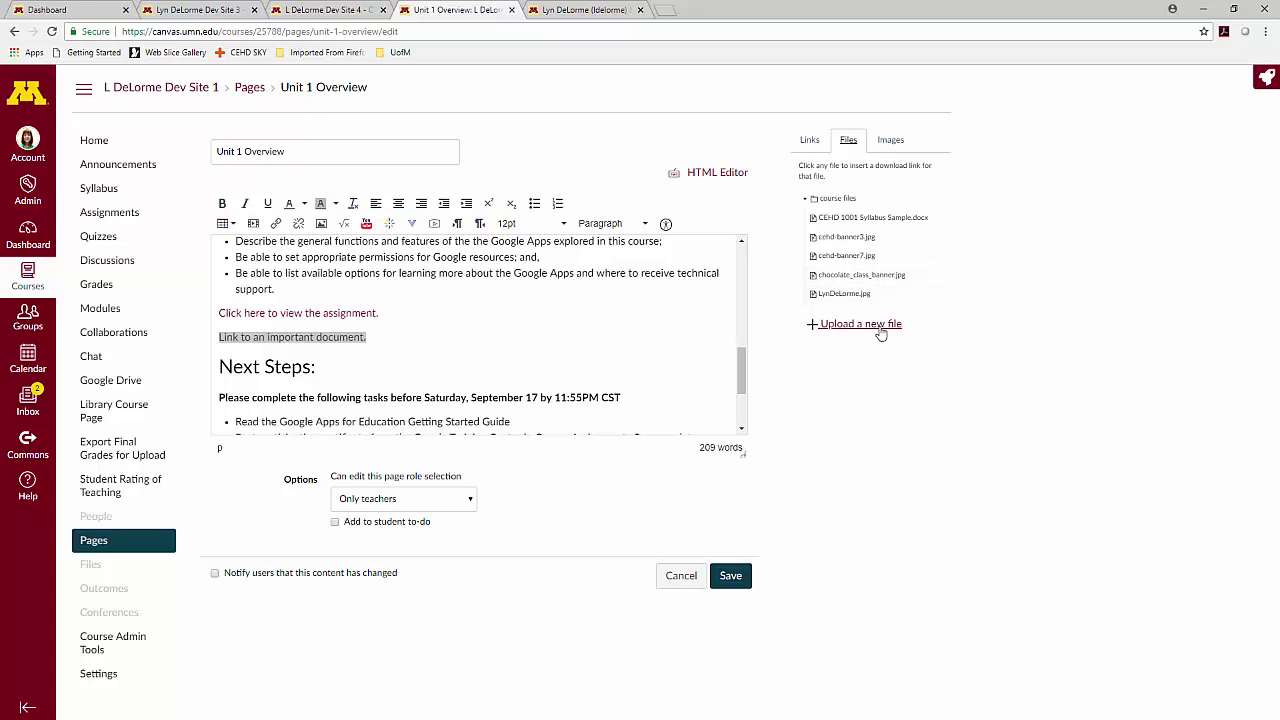
left_click(879, 222)
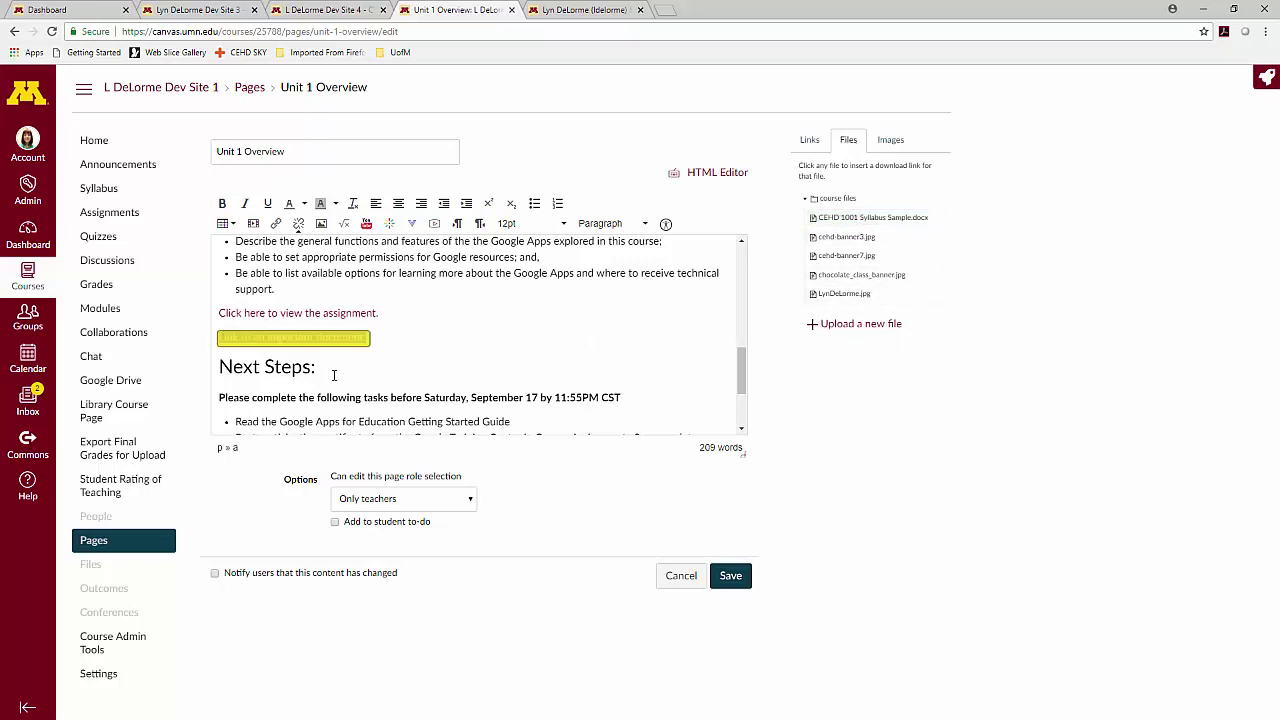
left_click(415, 362)
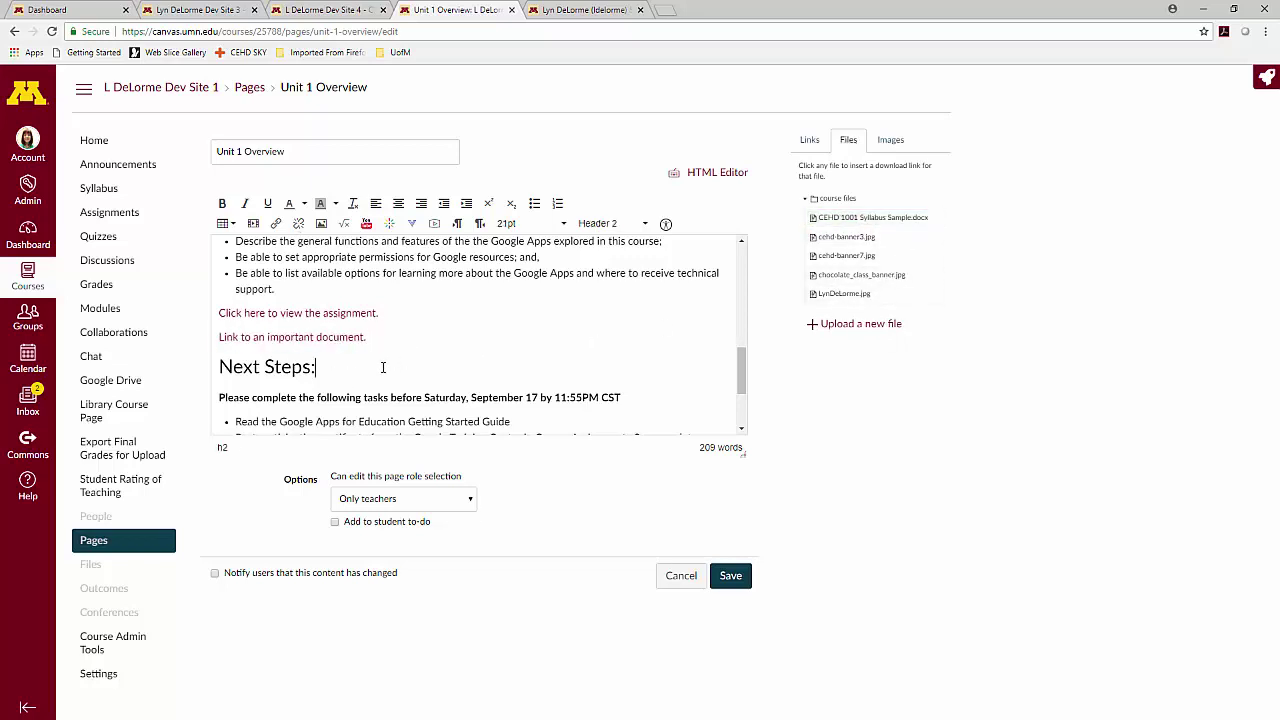
mouse_move(334, 341)
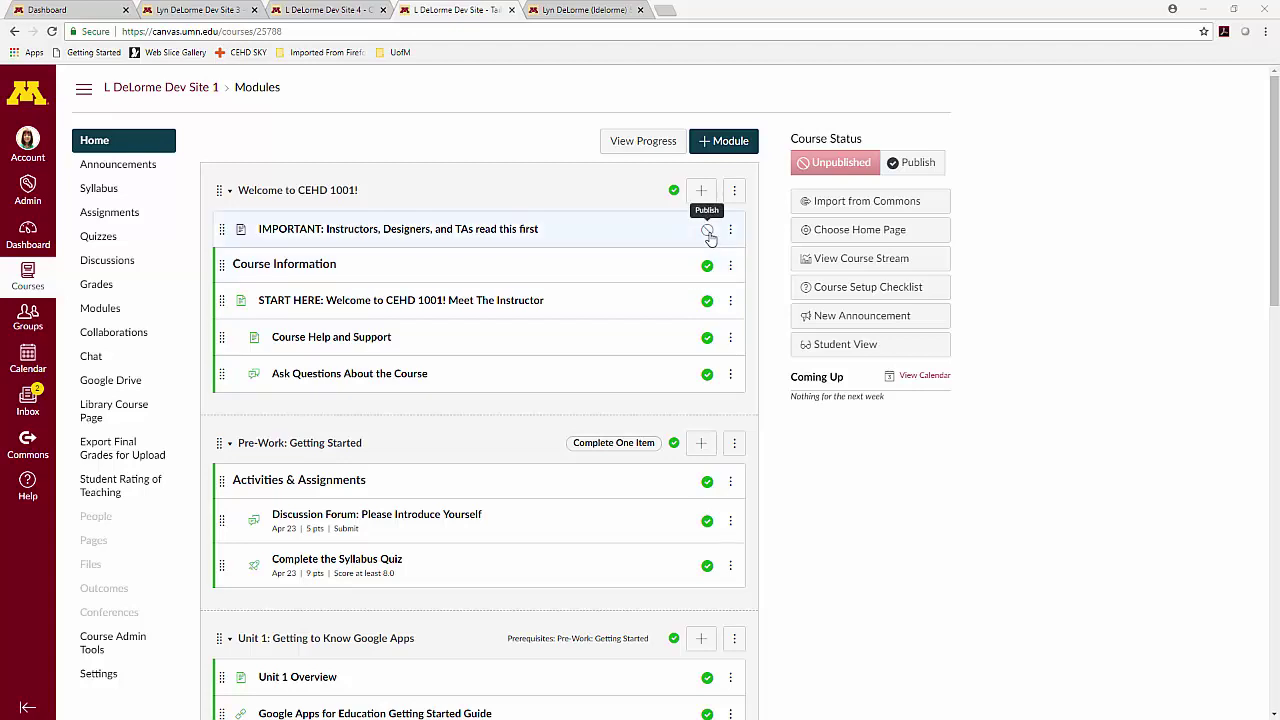
Publish the "IMPORTANT: Instructors, Designers, and TAs read this first" page in the welcome module and unpublish it again
left_click(708, 232)
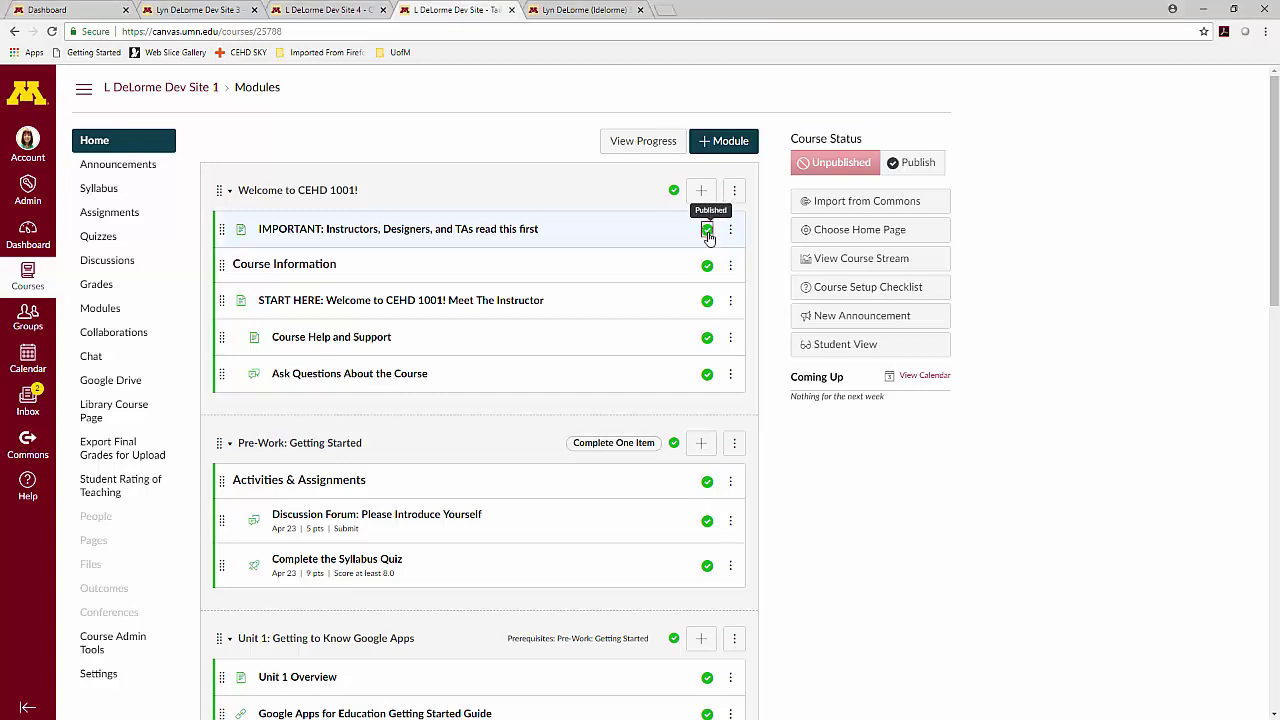
left_click(708, 232)
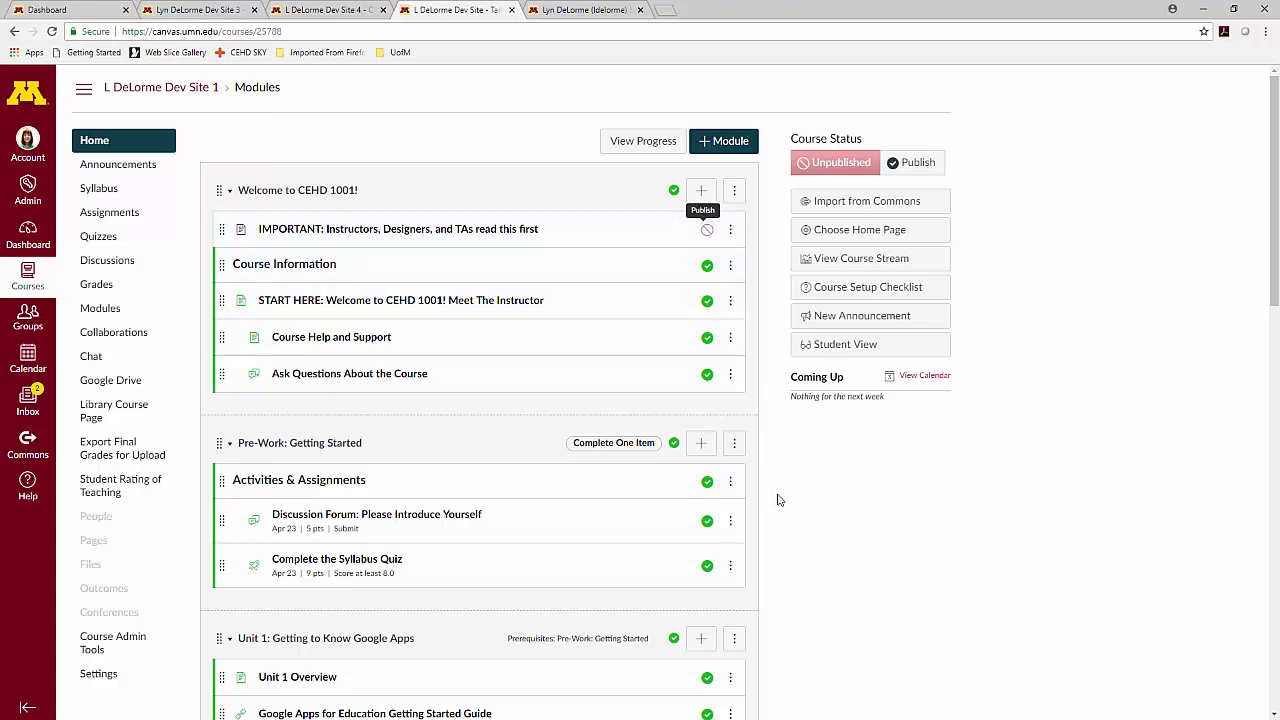
Add a new assignment named "Example Assignment" to the Pre-Work: Getting Started module, without indentation
scroll(780, 500, "down", 1)
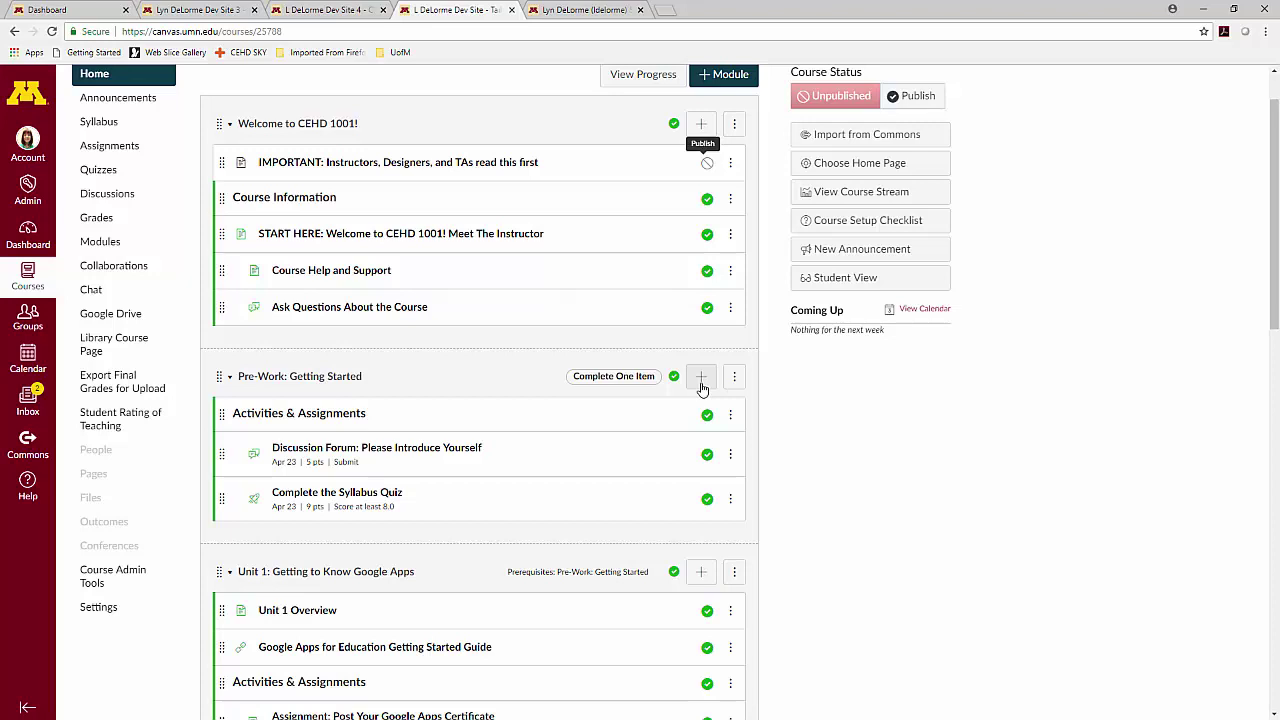
left_click(701, 377)
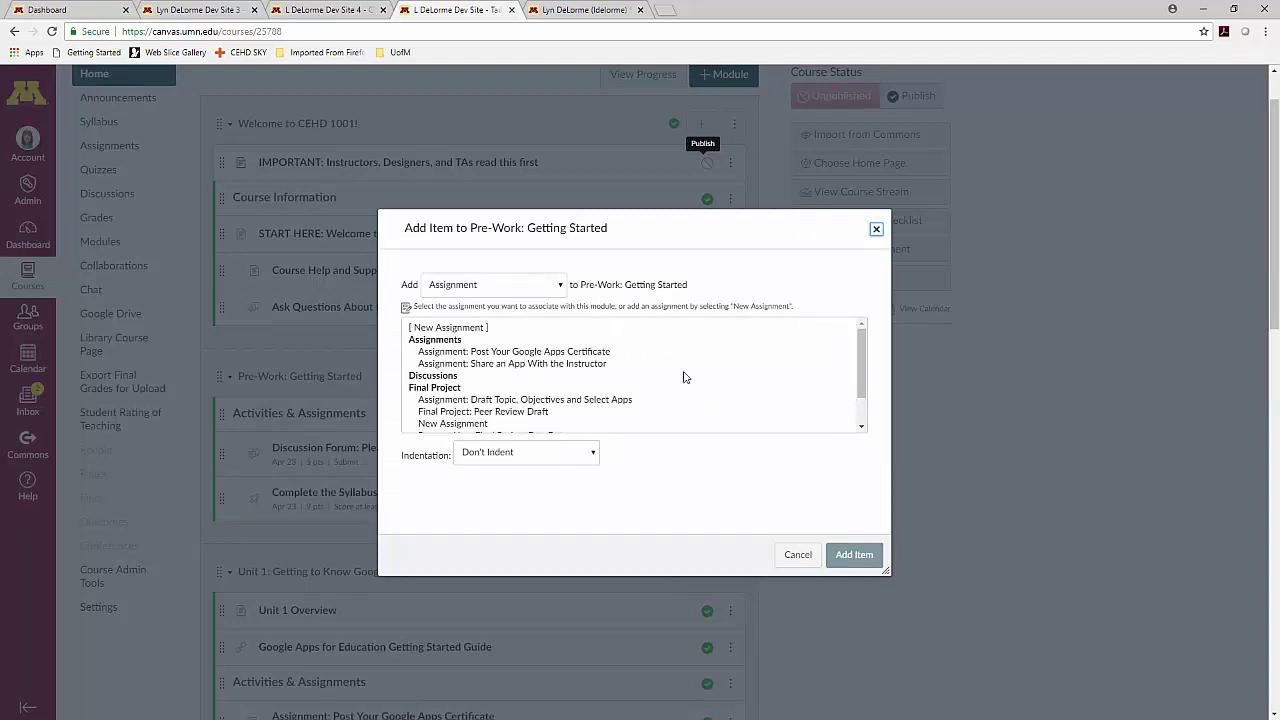
left_click(560, 287)
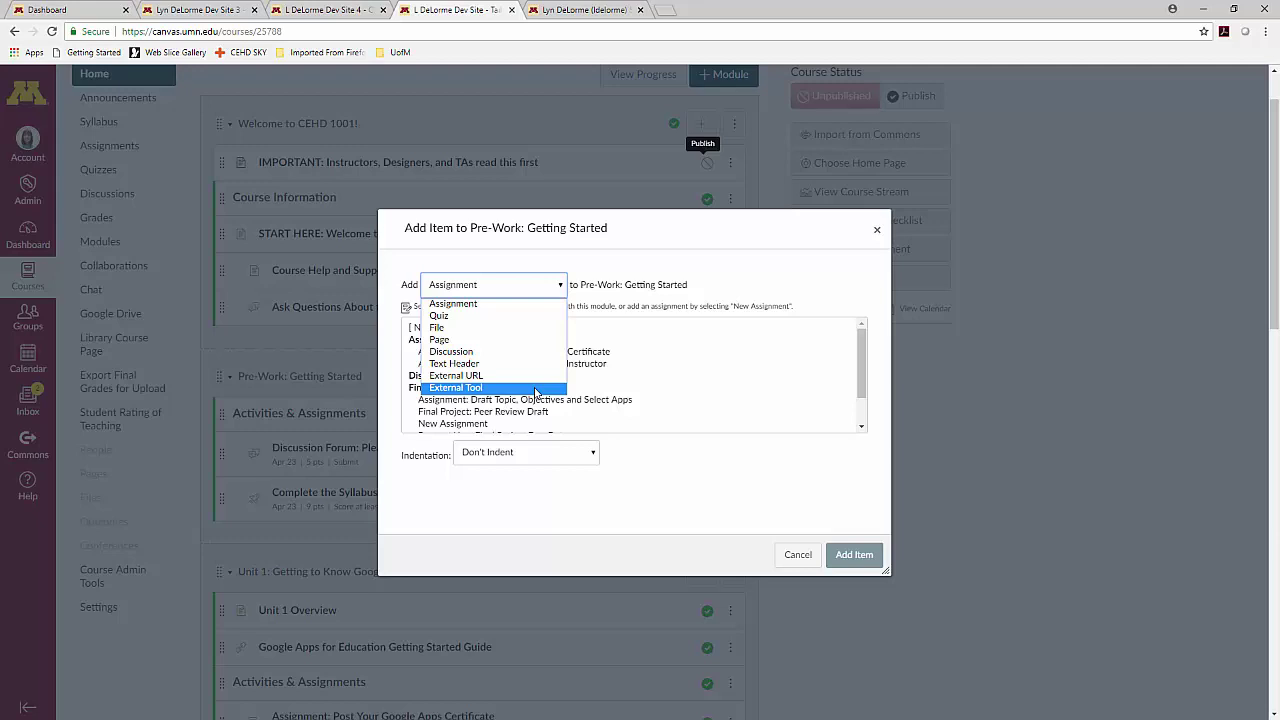
left_click(523, 304)
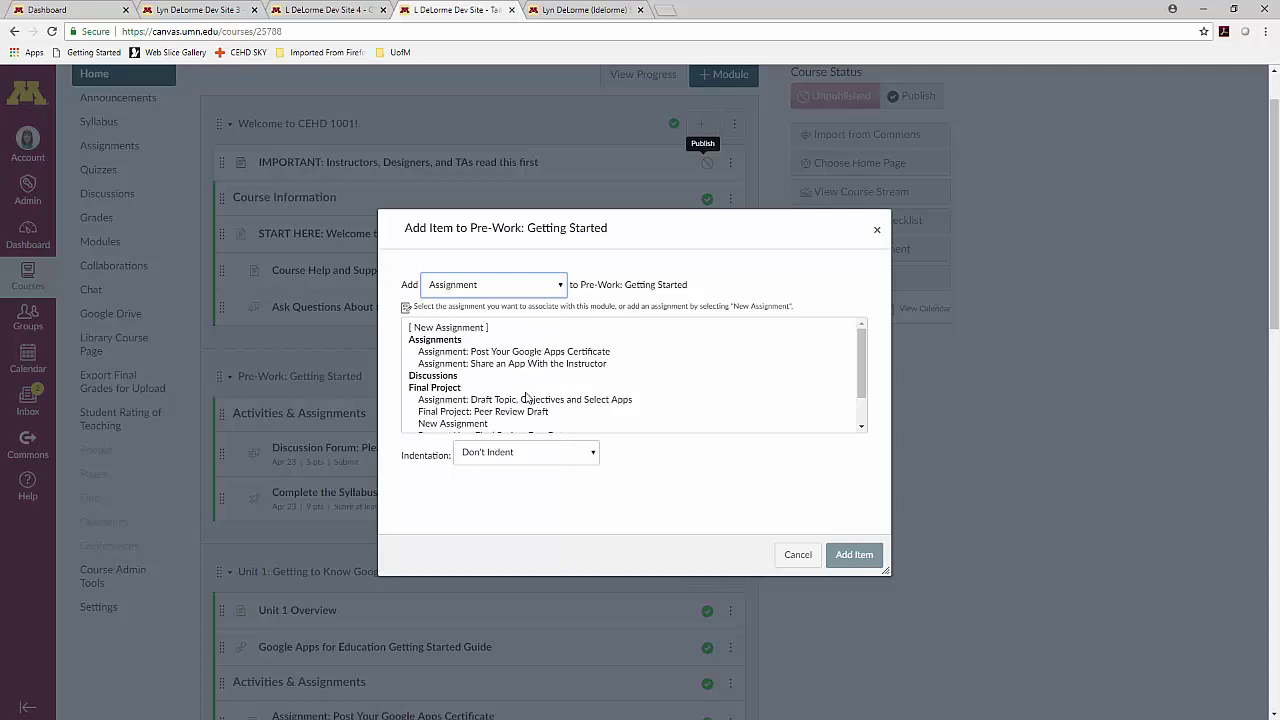
left_click(488, 330)
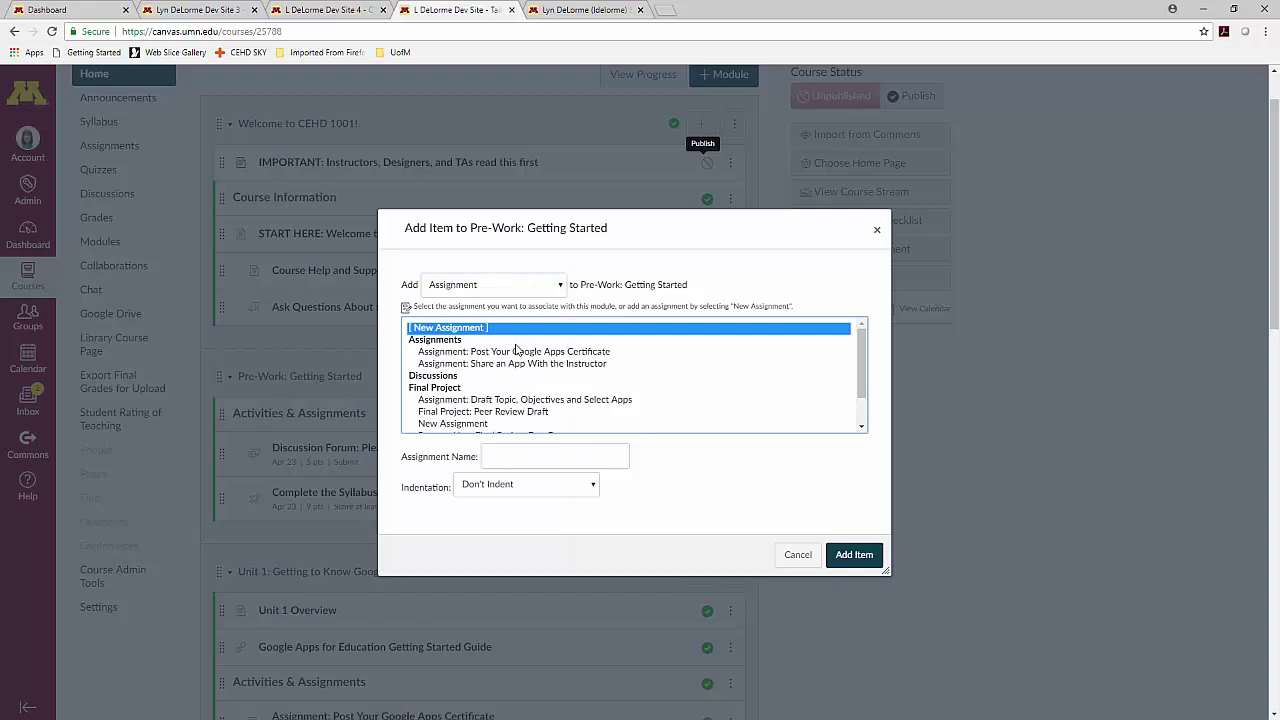
left_click(622, 456)
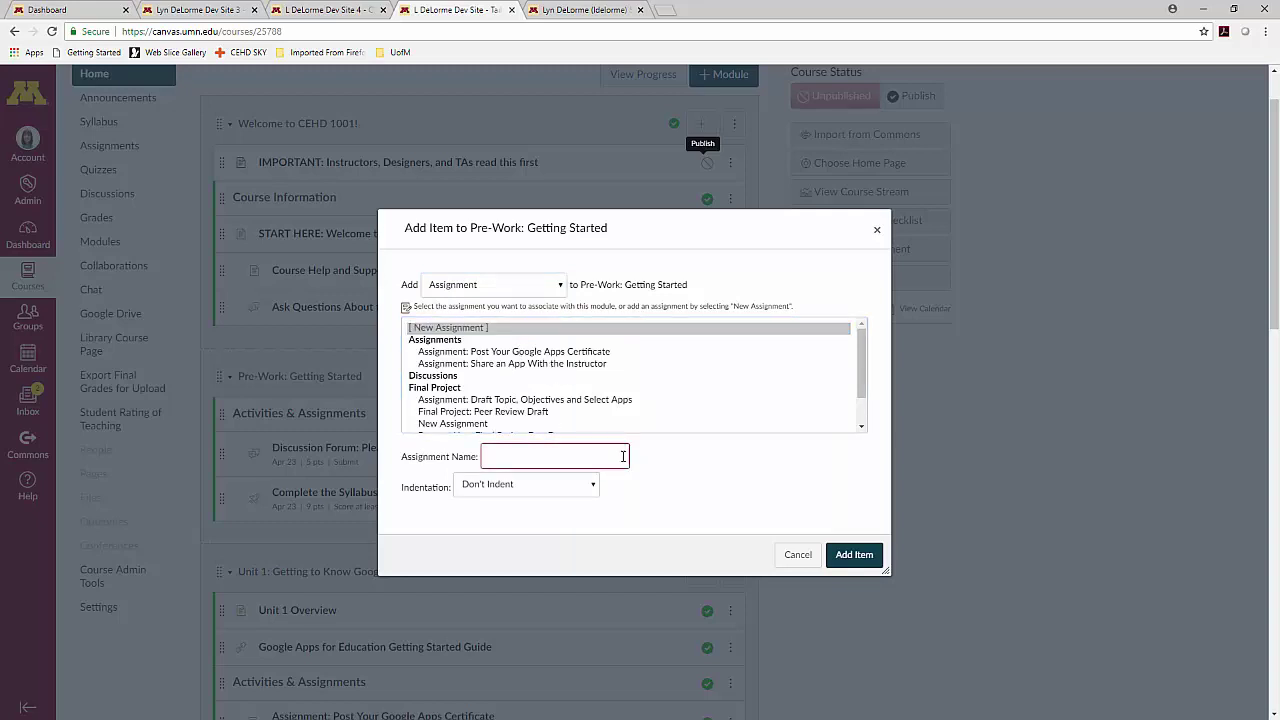
type("Example Assignment")
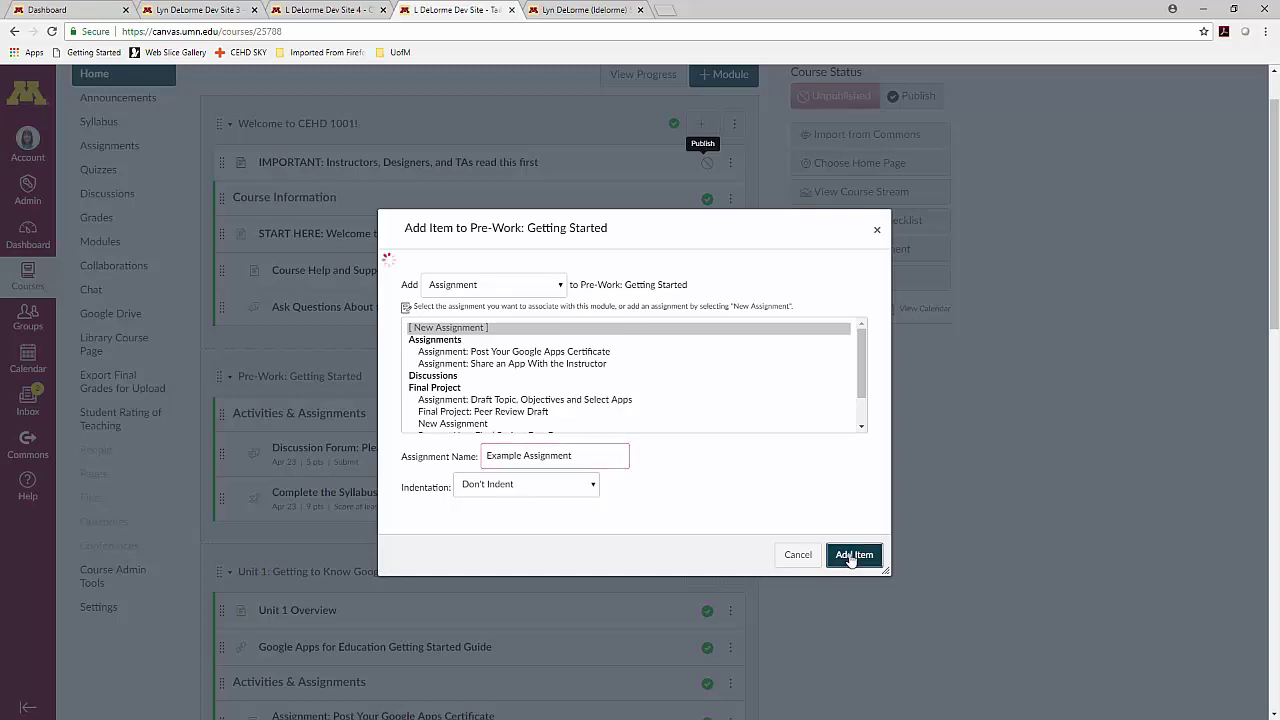
left_click(851, 556)
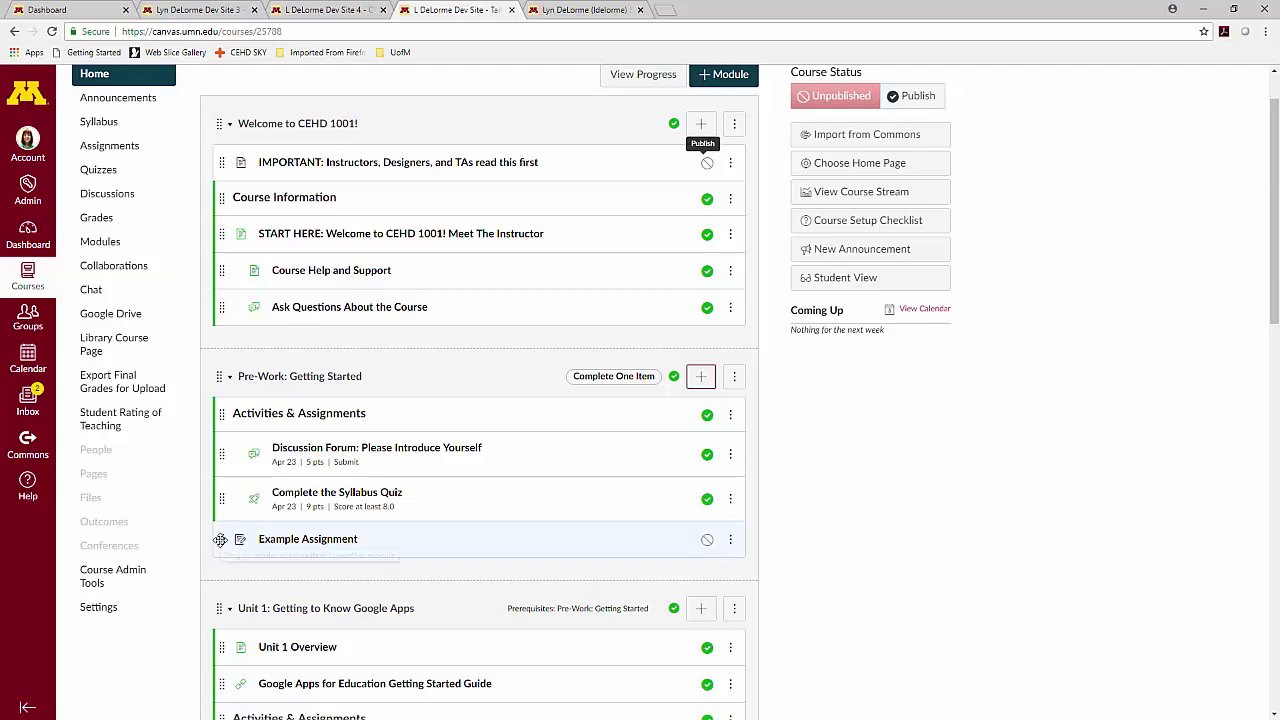
mouse_move(220, 540)
left_mouse_down()
mouse_move(200, 416)
mouse_move(218, 549)
mouse_move(216, 537)
left_mouse_up()
mouse_move(215, 538)
left_mouse_down()
mouse_move(241, 662)
mouse_move(210, 511)
mouse_move(209, 525)
left_mouse_up()
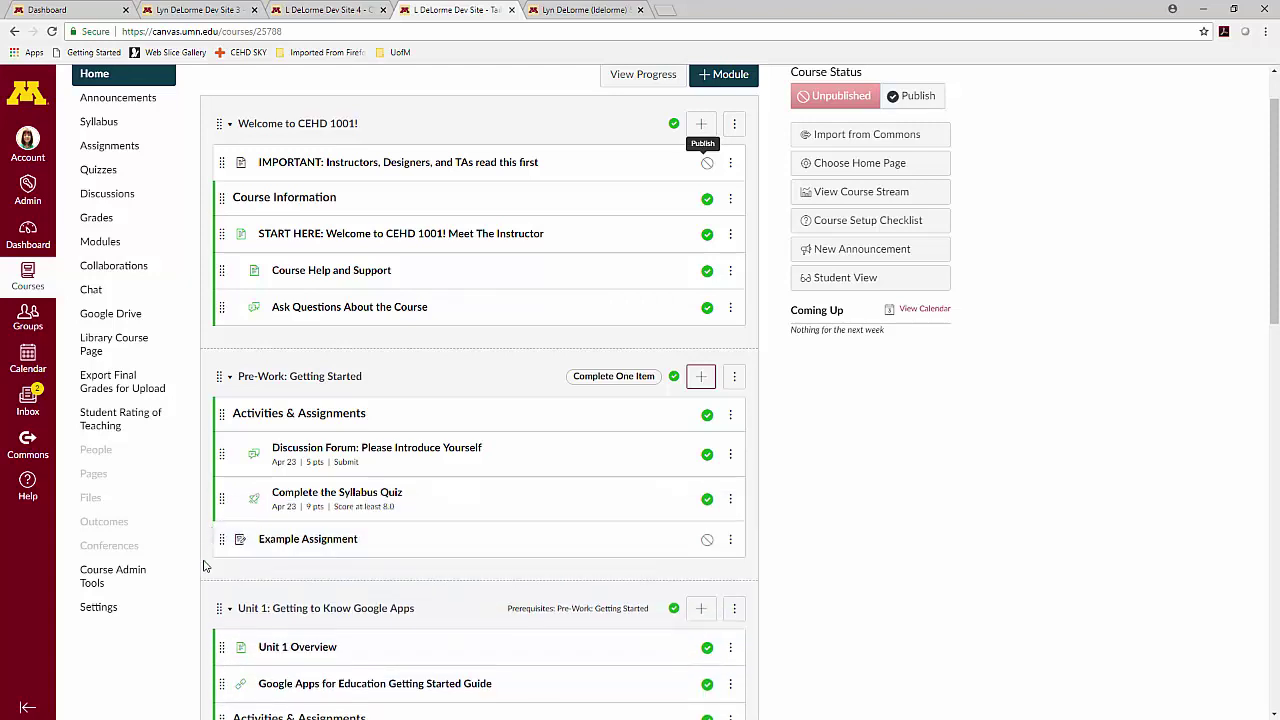
Open Example Assignment for editing, look through its content, grading, submission and due date settings, and return to the course home page
left_click(325, 544)
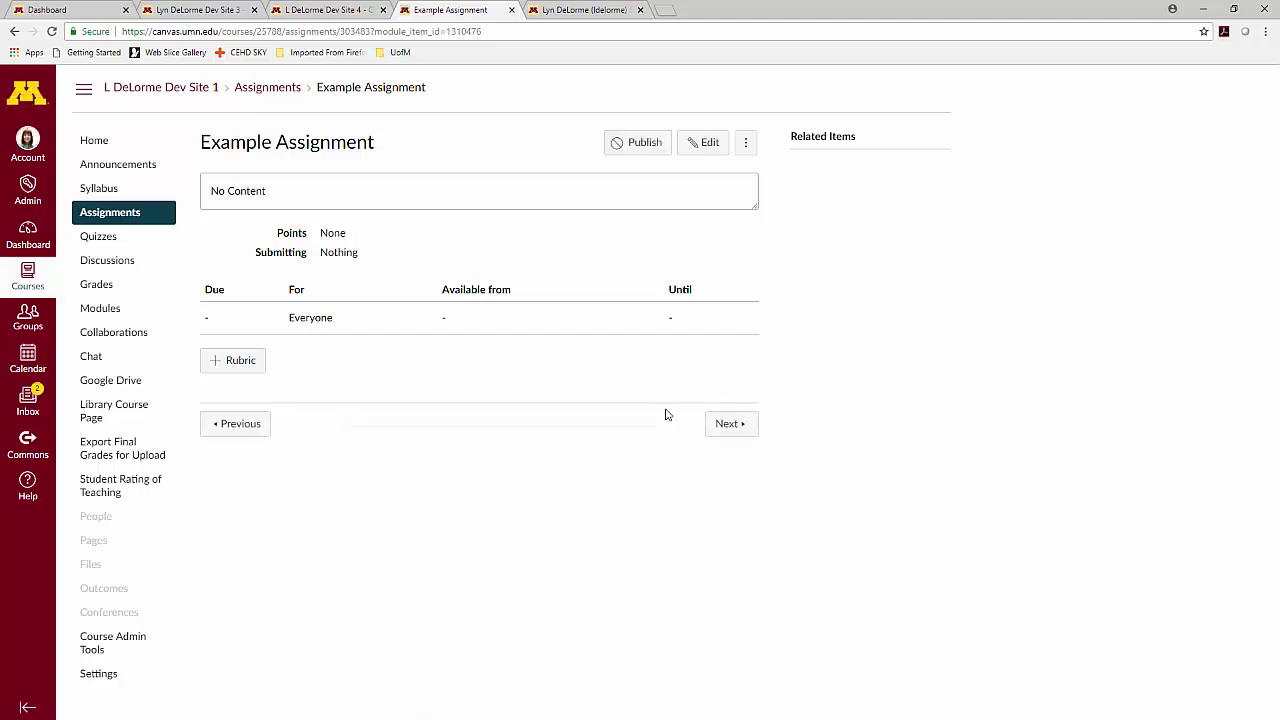
left_click(704, 145)
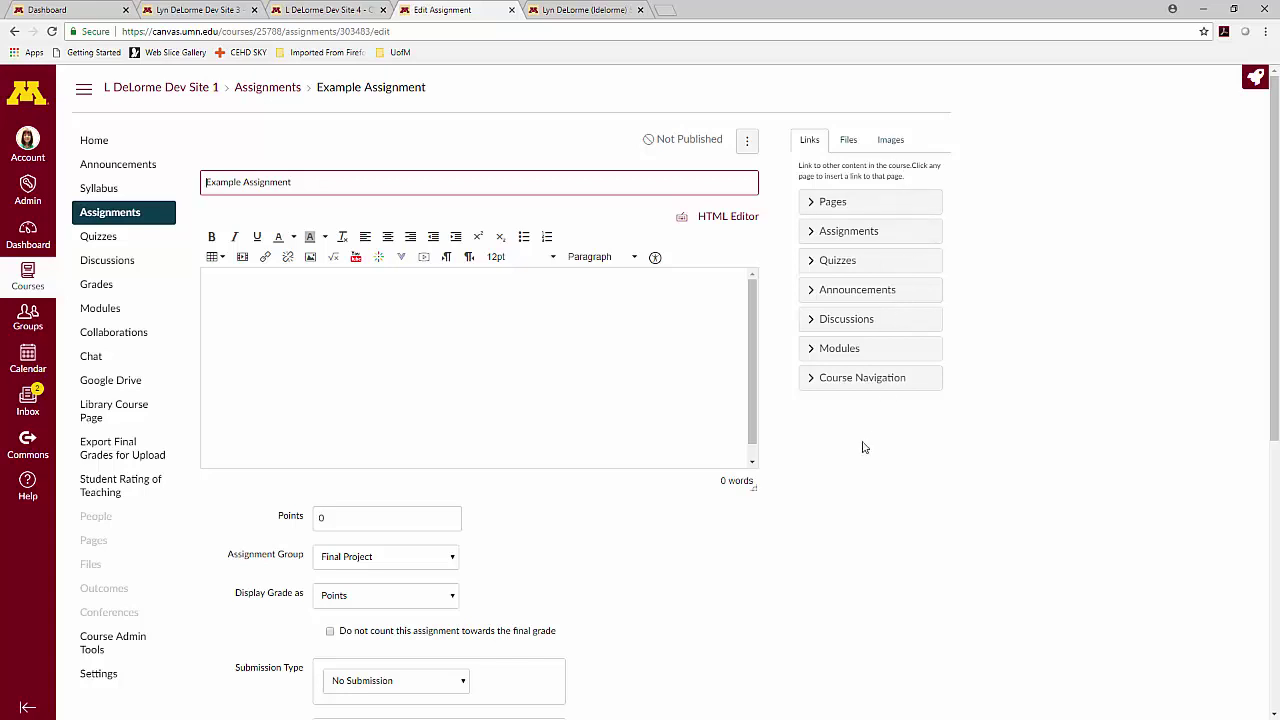
scroll(632, 533, "down", 4)
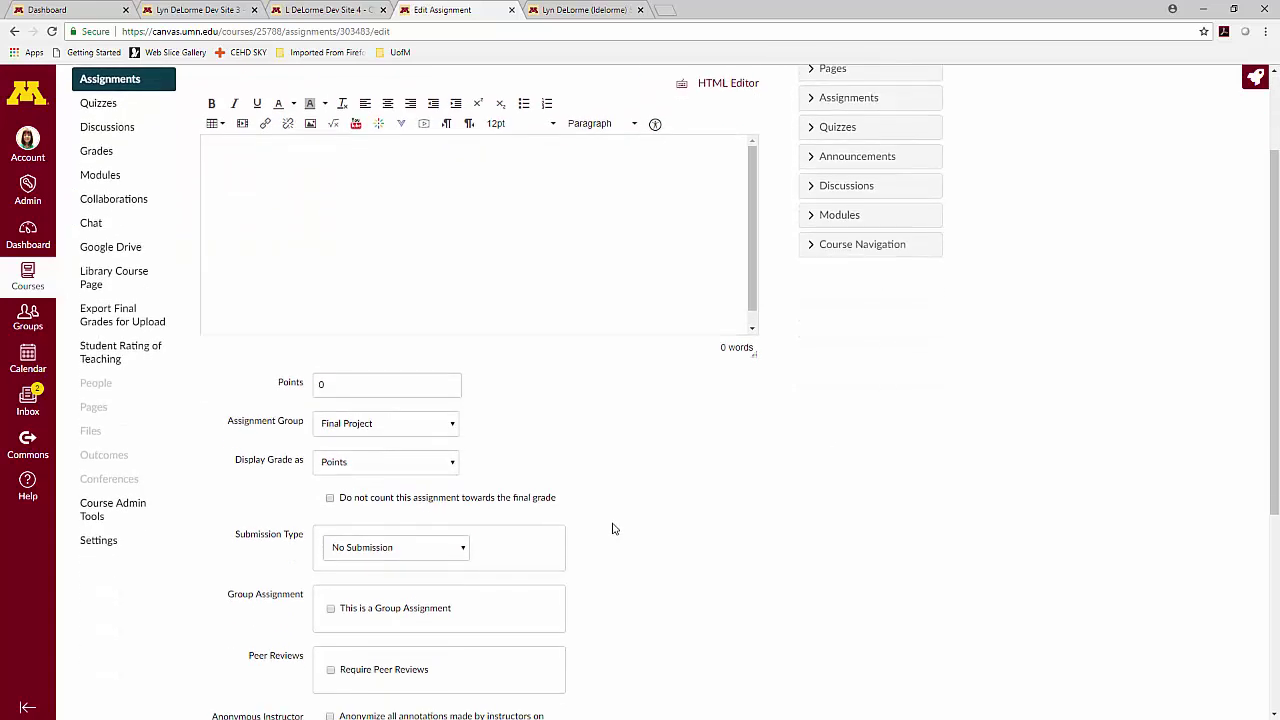
scroll(612, 529, "down", 1)
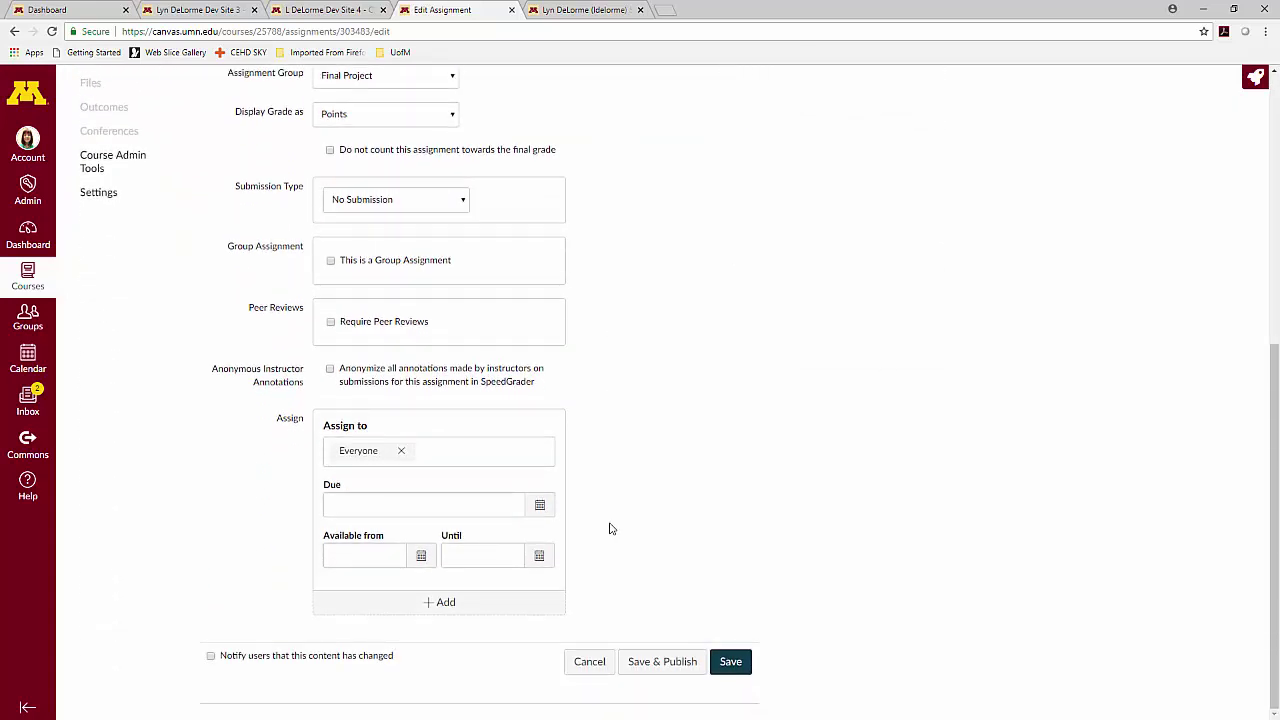
scroll(612, 529, "up", 5)
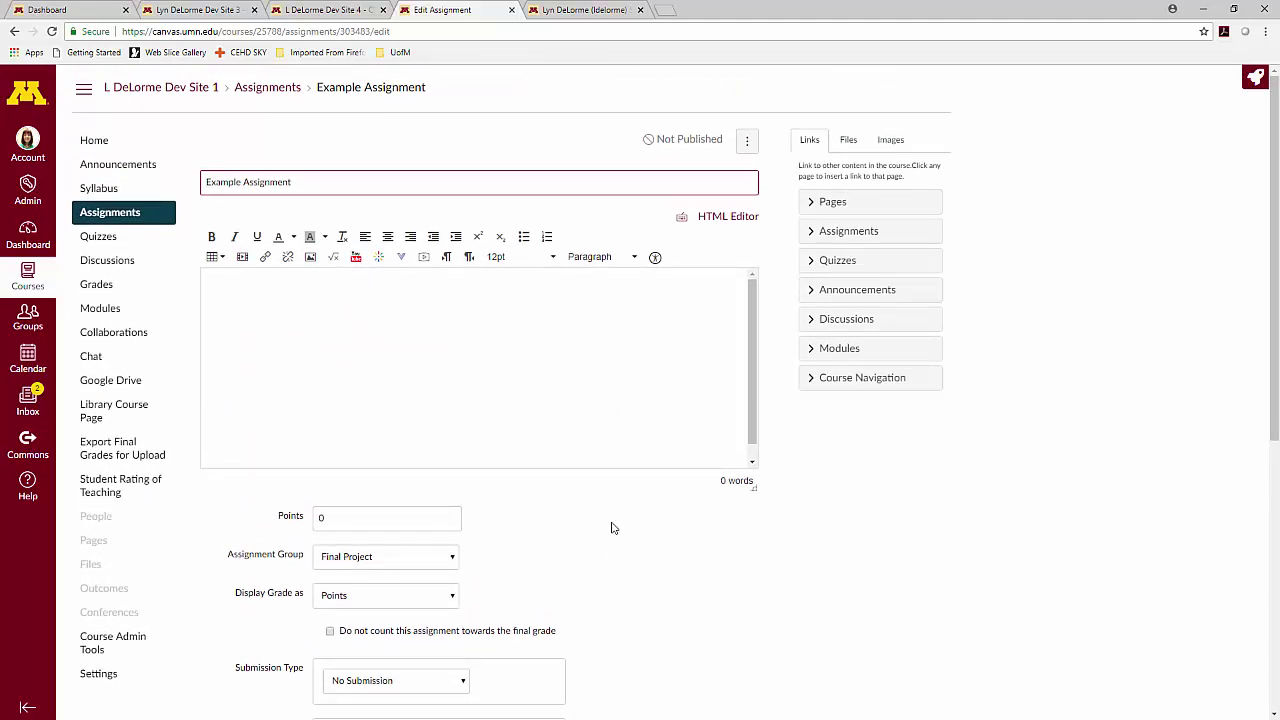
scroll(625, 535, "down", 1)
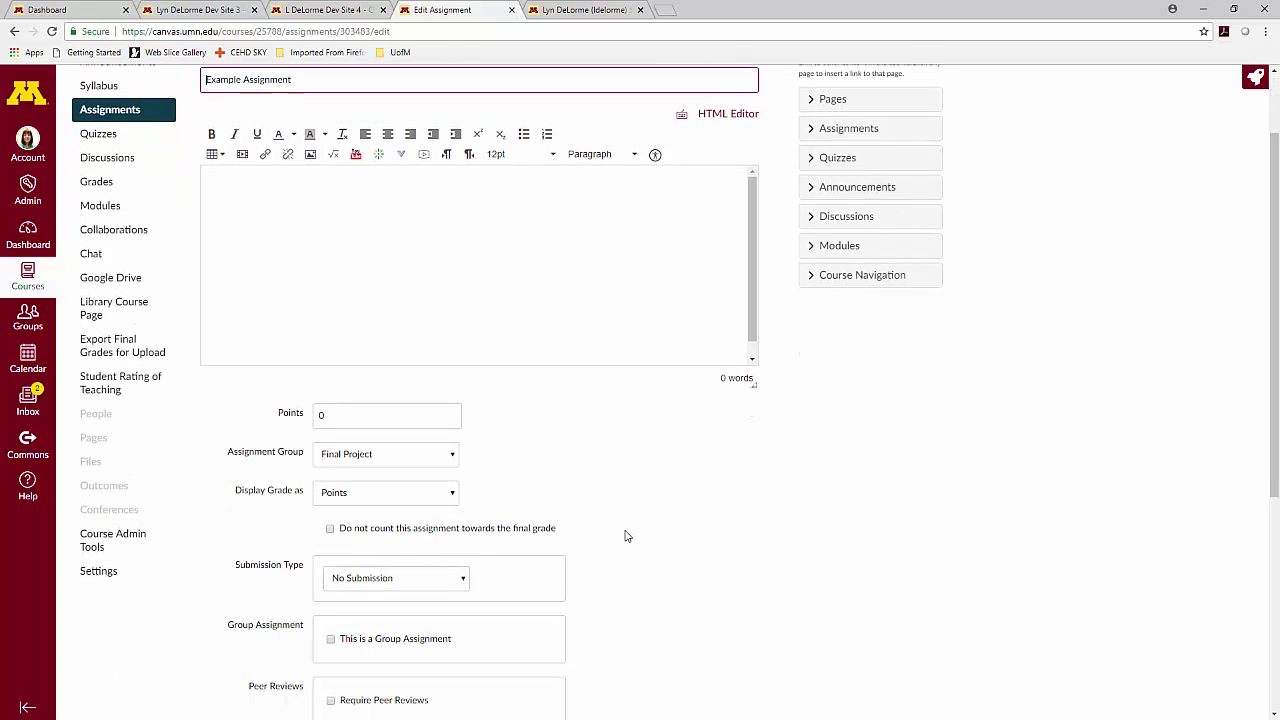
scroll(626, 536, "up", 1)
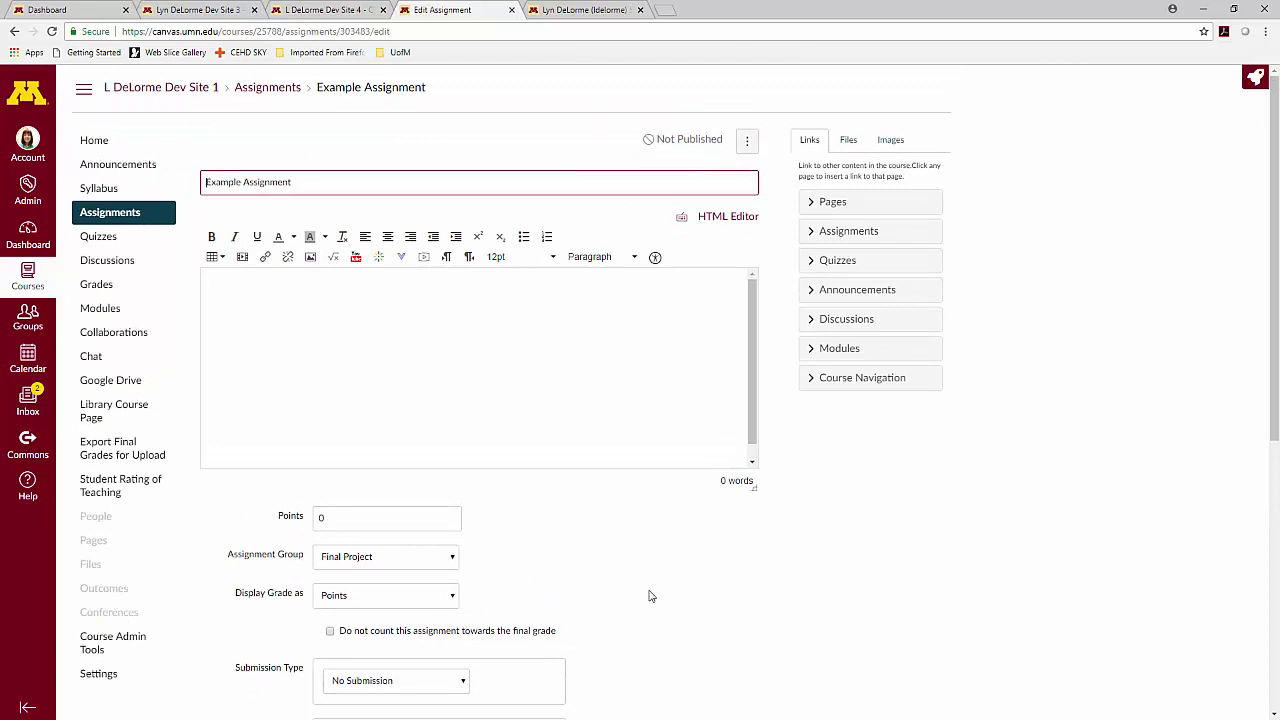
left_click(110, 141)
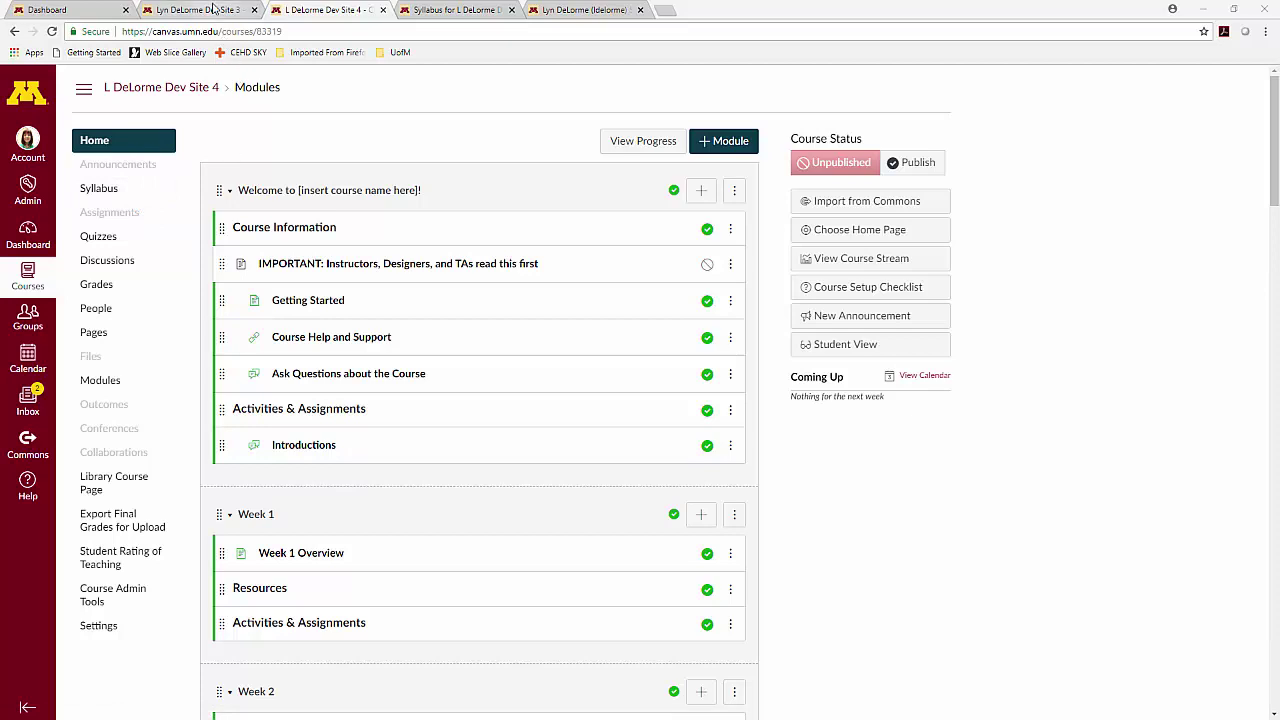
Compare the Syllabus page of the blank Dev Site 3 course with the filled-in Syllabus page of the Dev Site 1 course
left_click(215, 10)
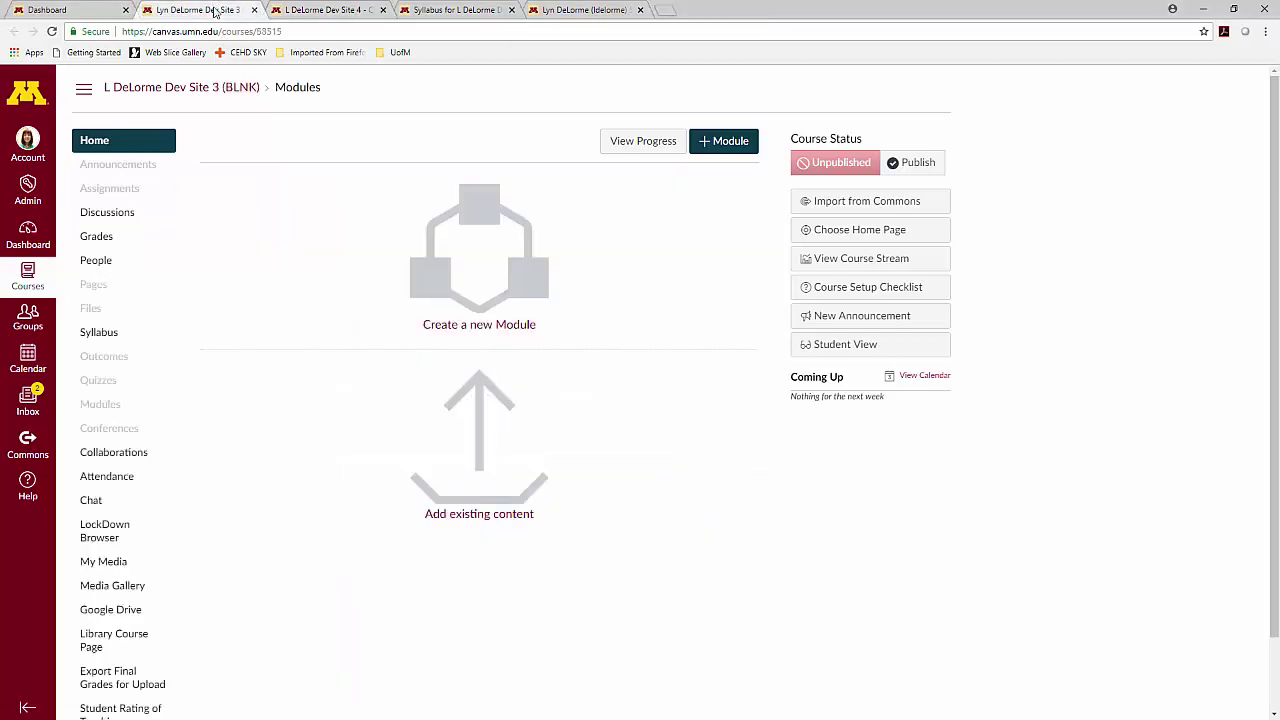
left_click(108, 336)
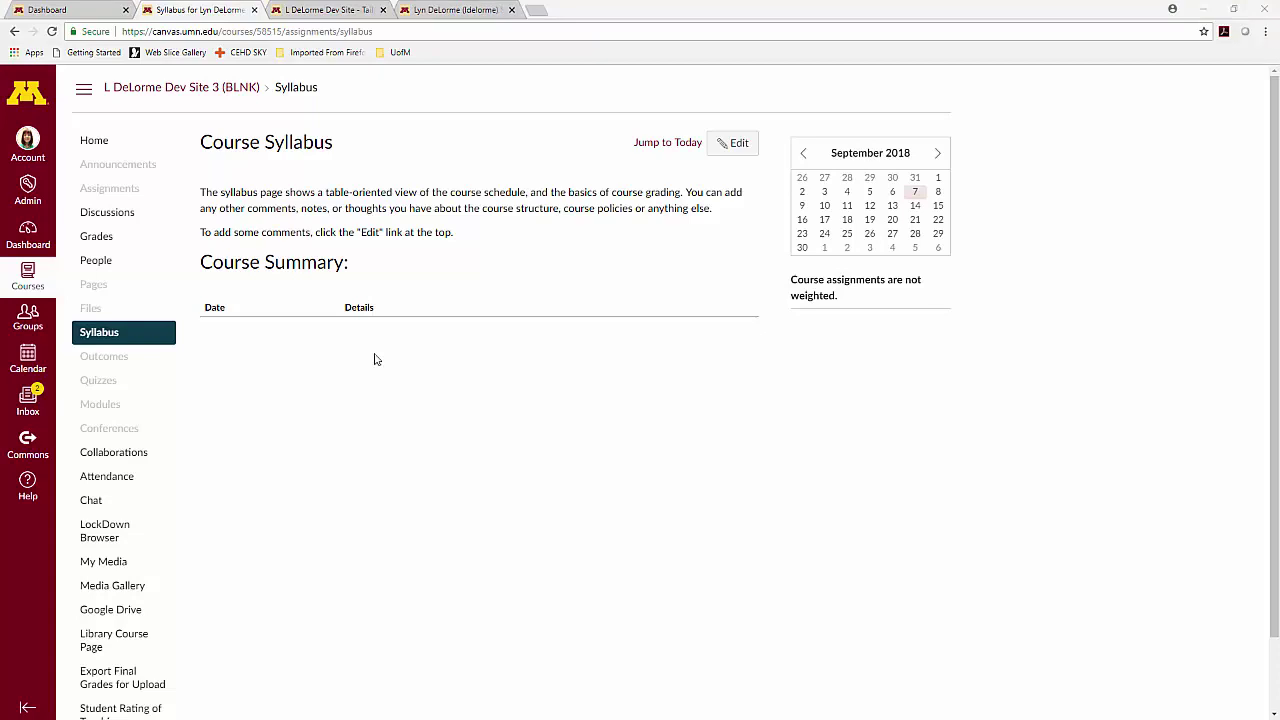
left_click(325, 14)
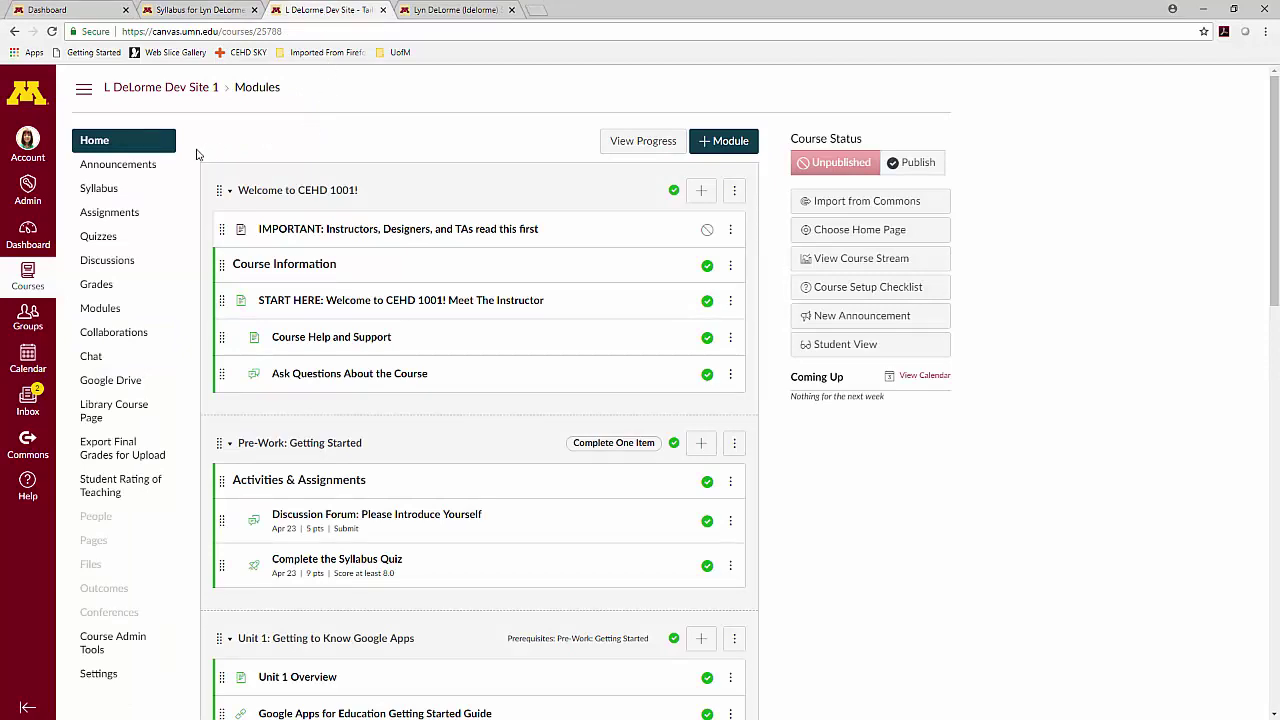
left_click(100, 189)
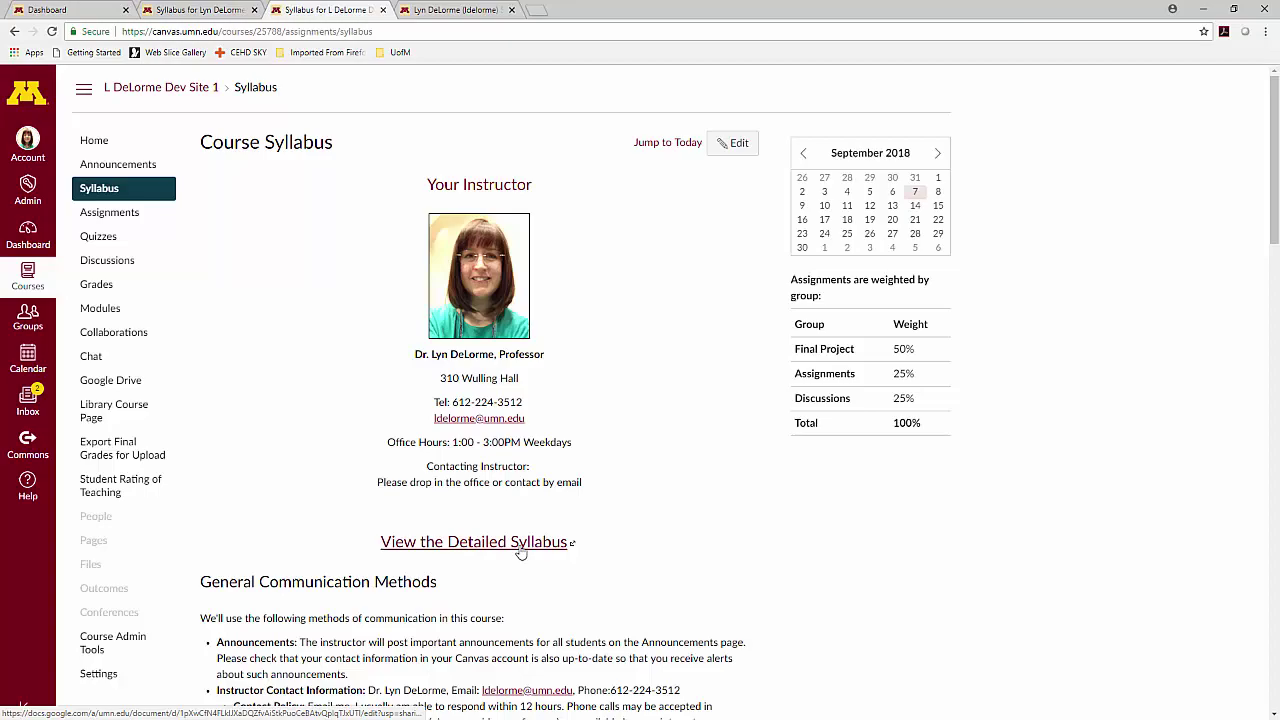
scroll(580, 600, "down", 5)
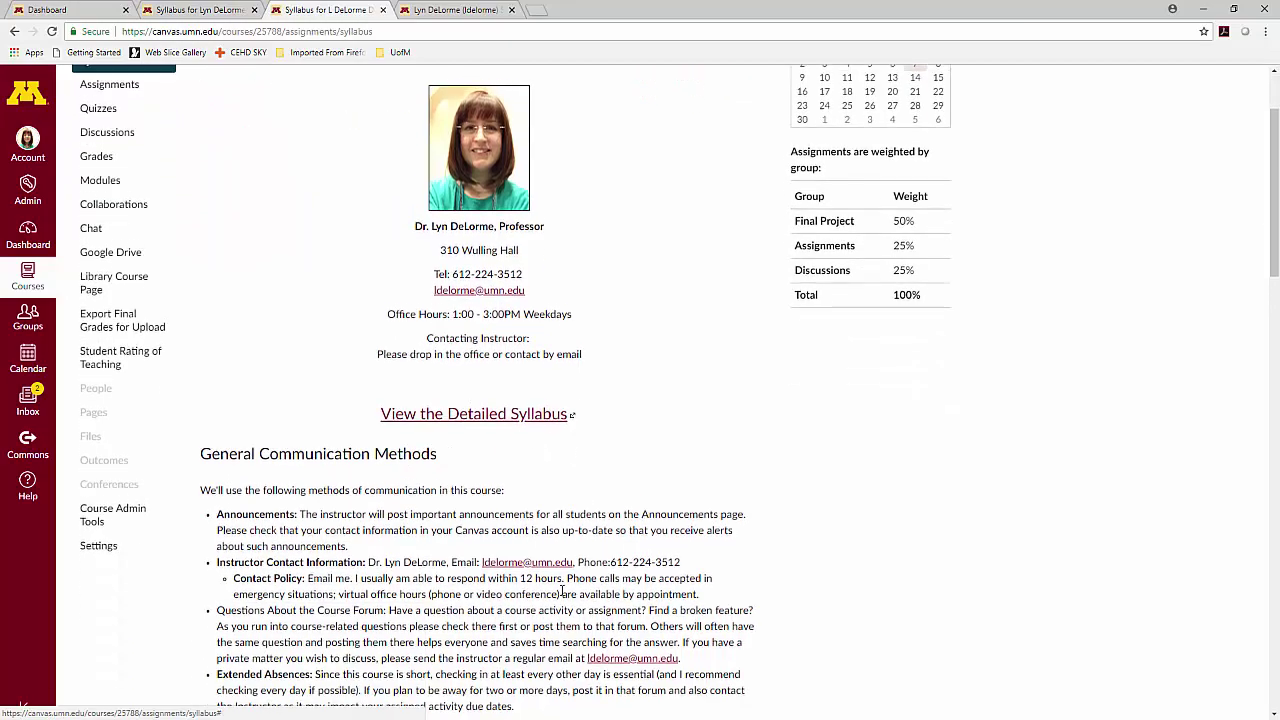
scroll(500, 598, "down", 4)
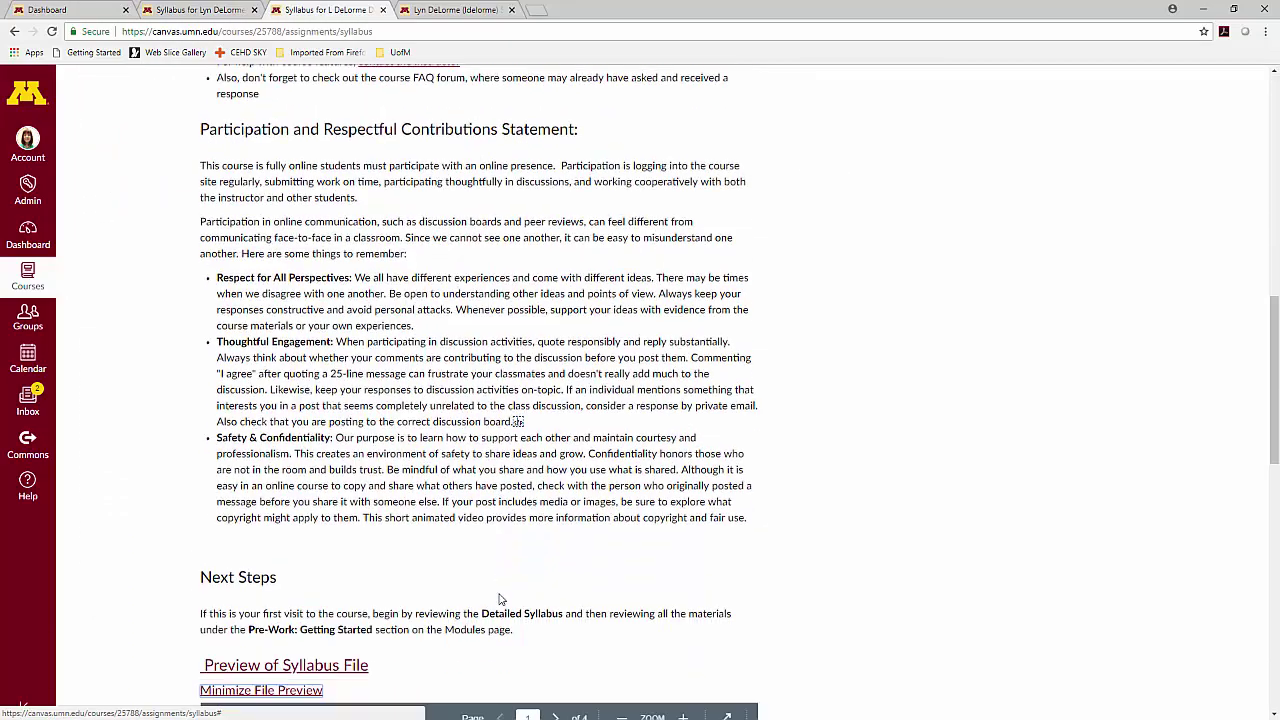
Look through the contribution statement, Next Steps section and embedded syllabus file preview on the Dev Site 1 syllabus page
scroll(471, 384, "up", 1)
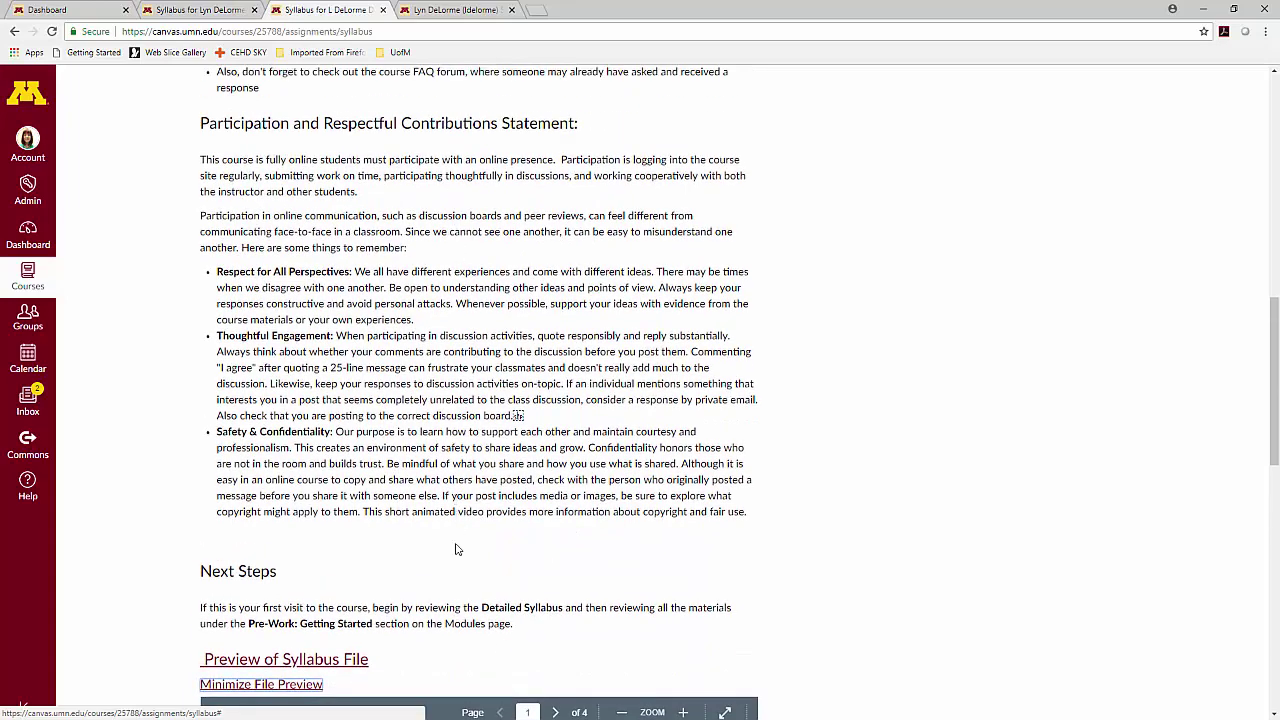
scroll(782, 584, "down", 2)
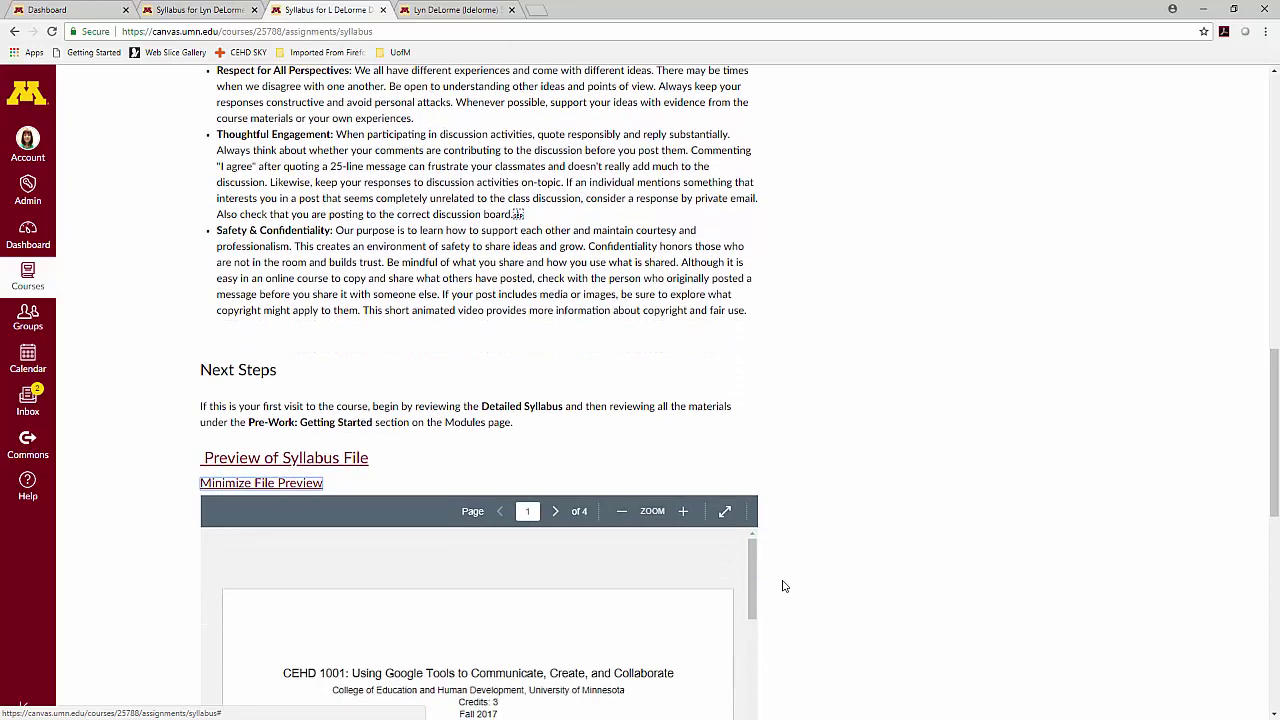
scroll(784, 586, "down", 4)
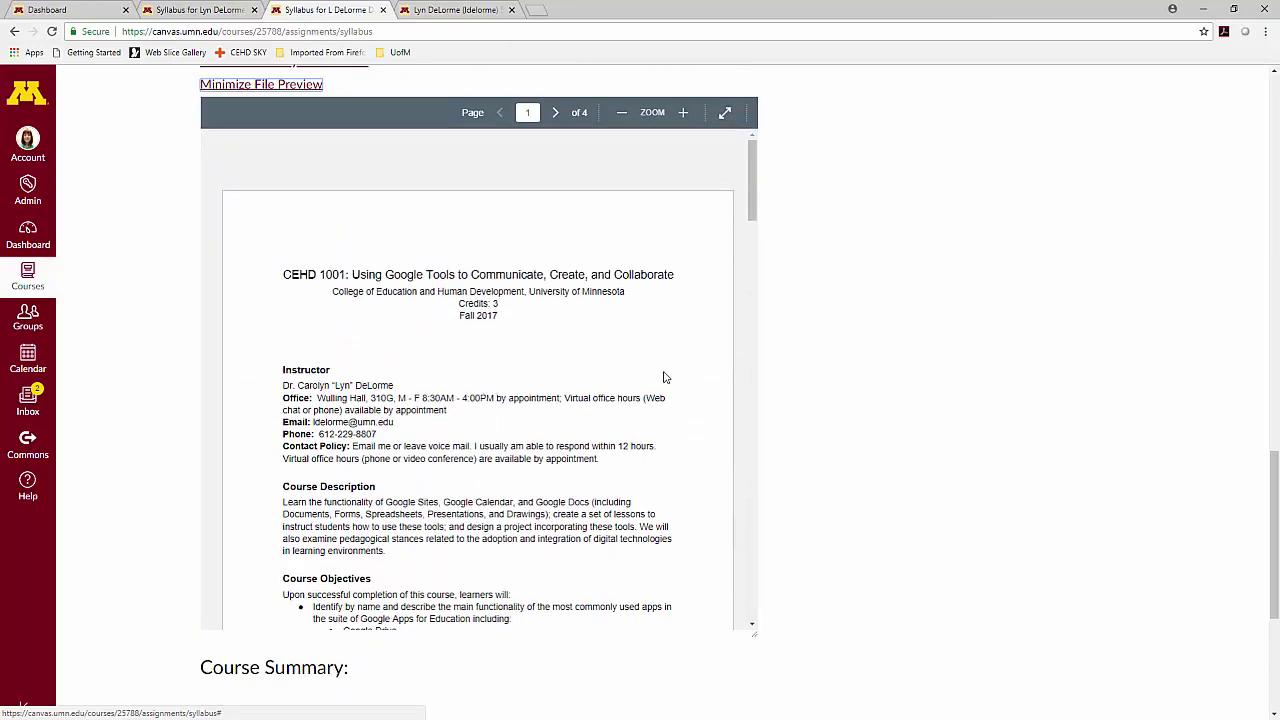
mouse_move(753, 215)
left_mouse_down()
mouse_move(752, 340)
mouse_move(746, 192)
left_mouse_up()
scroll(817, 223, "up", 6)
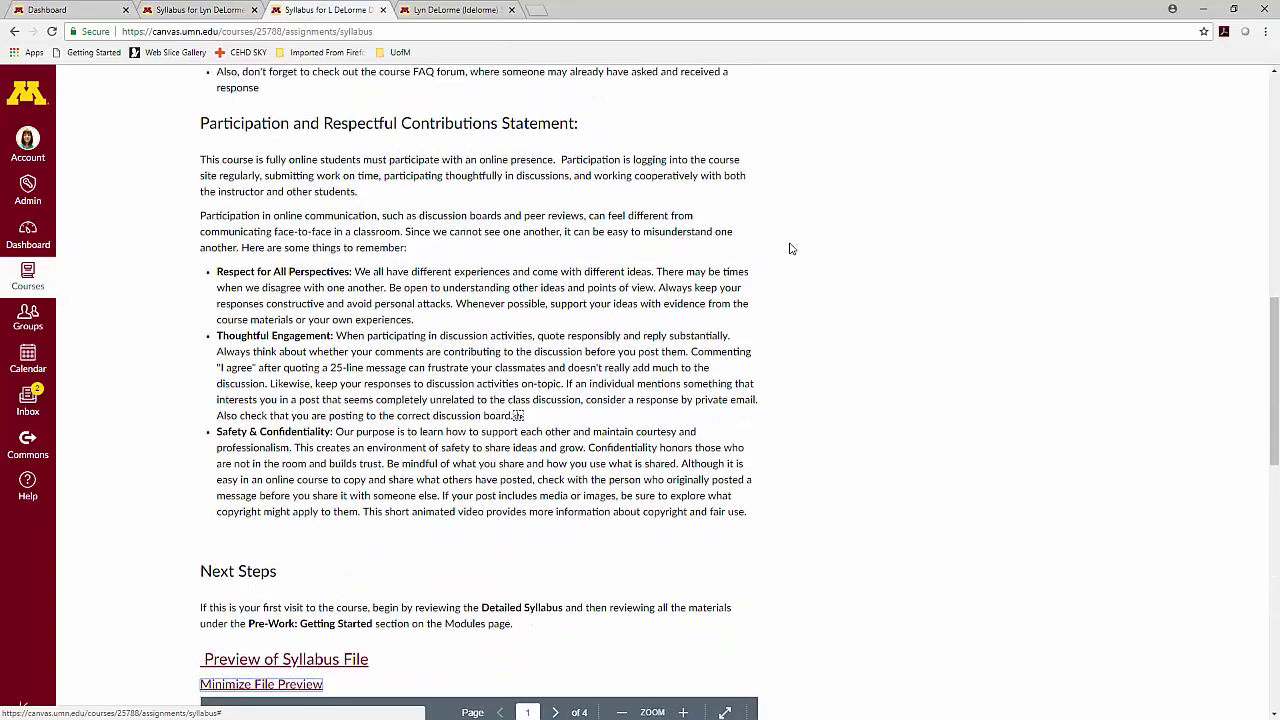
scroll(790, 248, "up", 9)
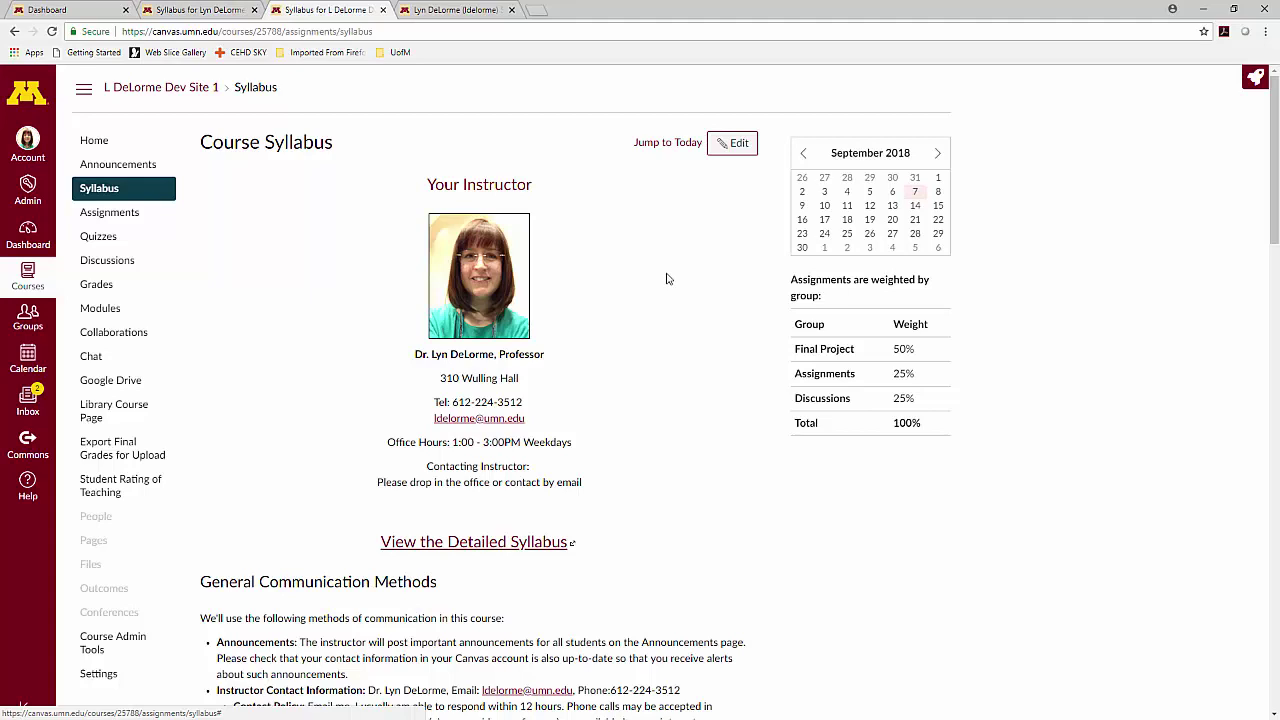
Open the course syllabus for editing, select the "View the Detailed Syllabus" link text and save the syllabus
left_click(735, 143)
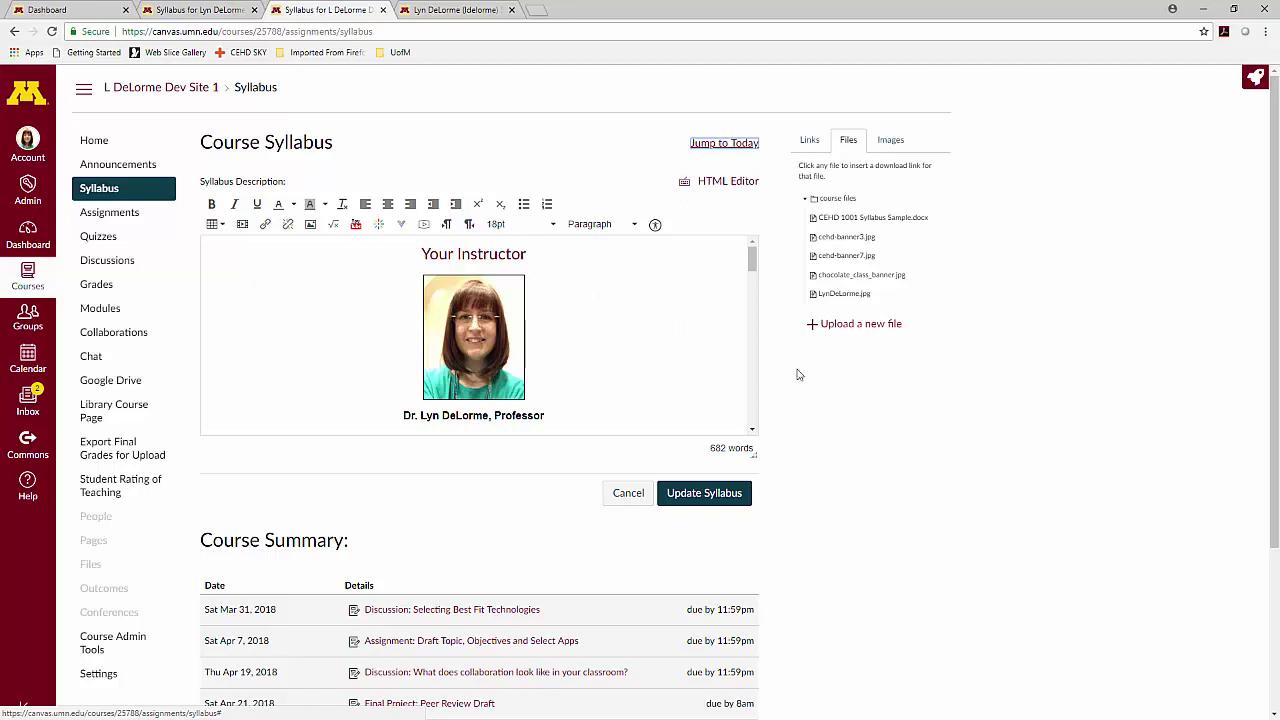
left_click(753, 268)
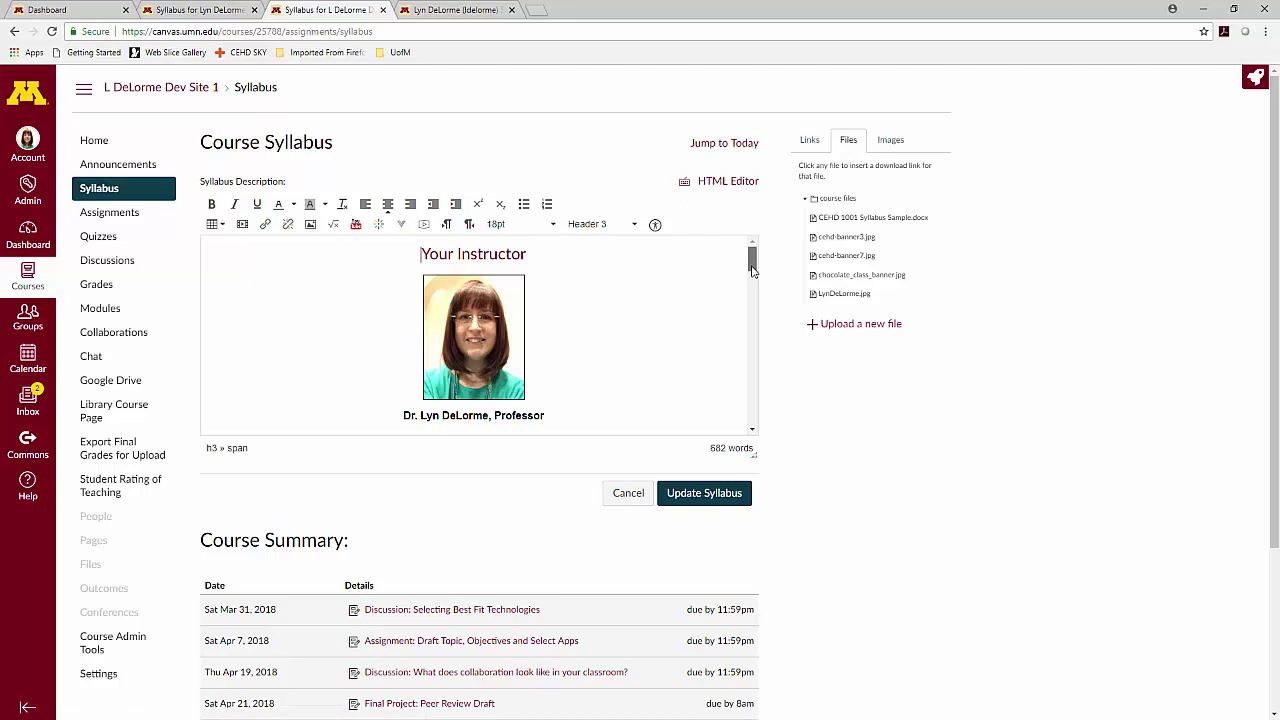
left_click_drag(753, 268, 746, 312)
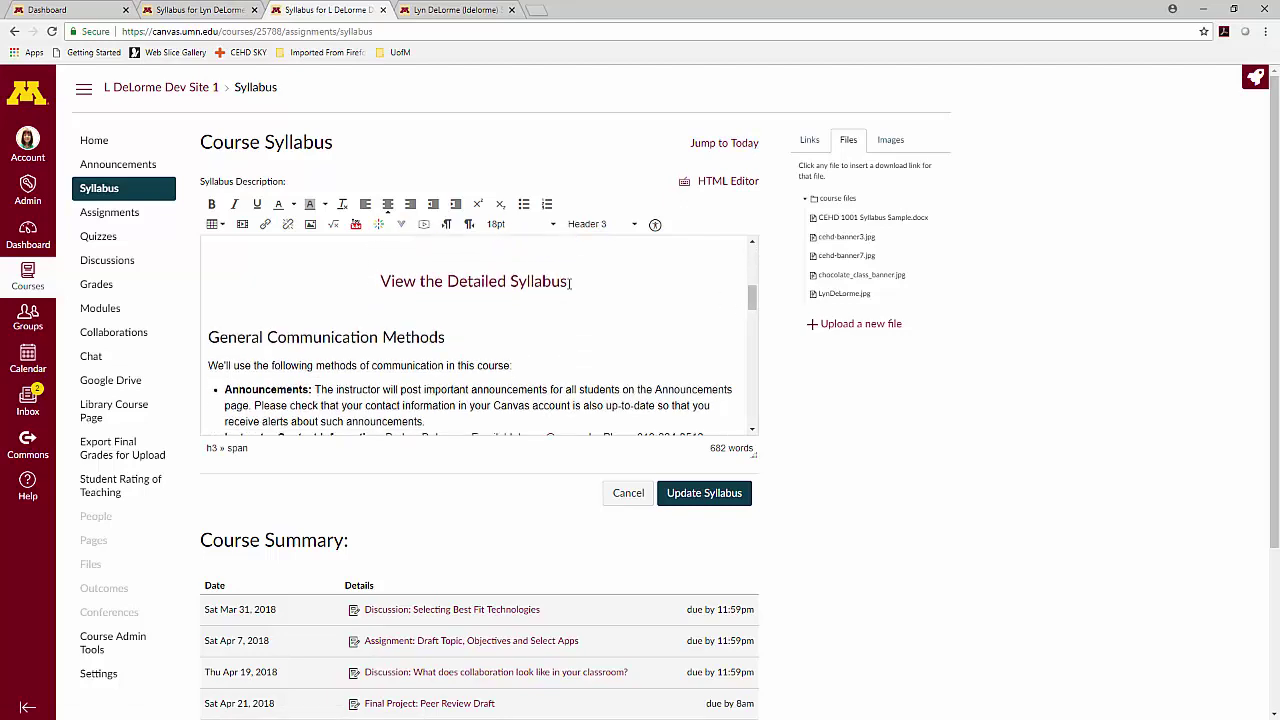
left_click_drag(570, 283, 367, 281)
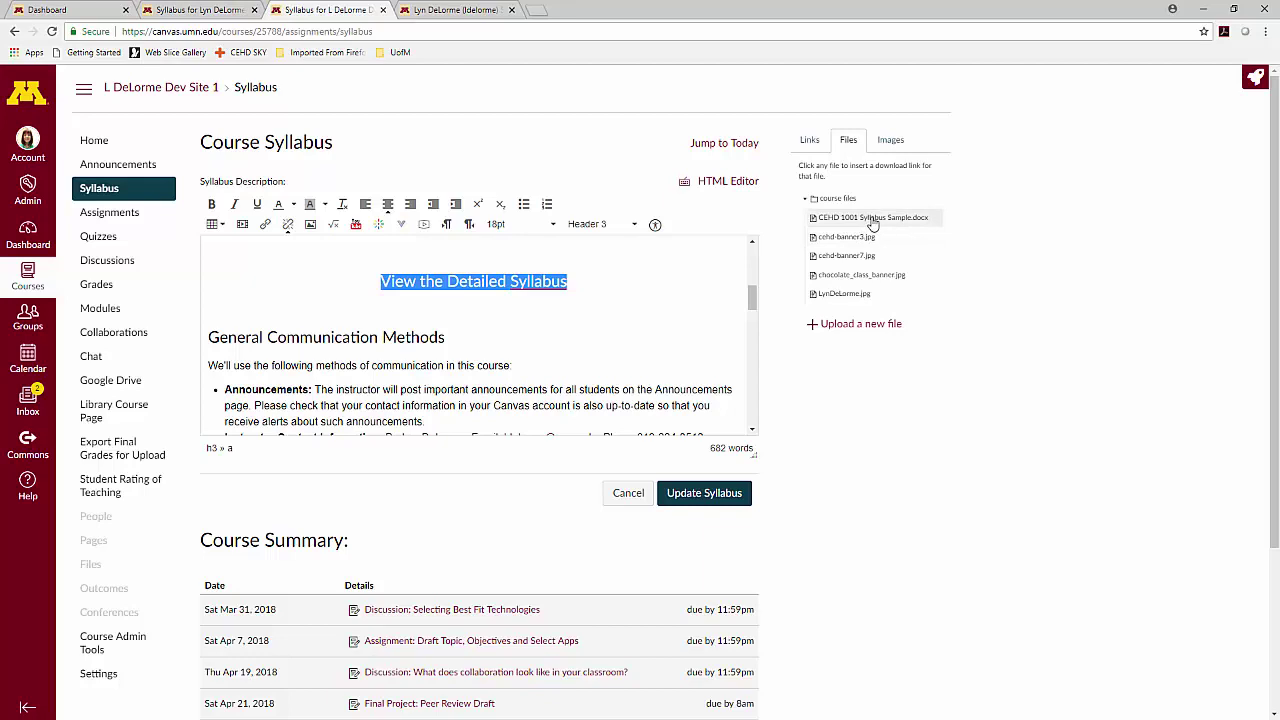
left_click(704, 493)
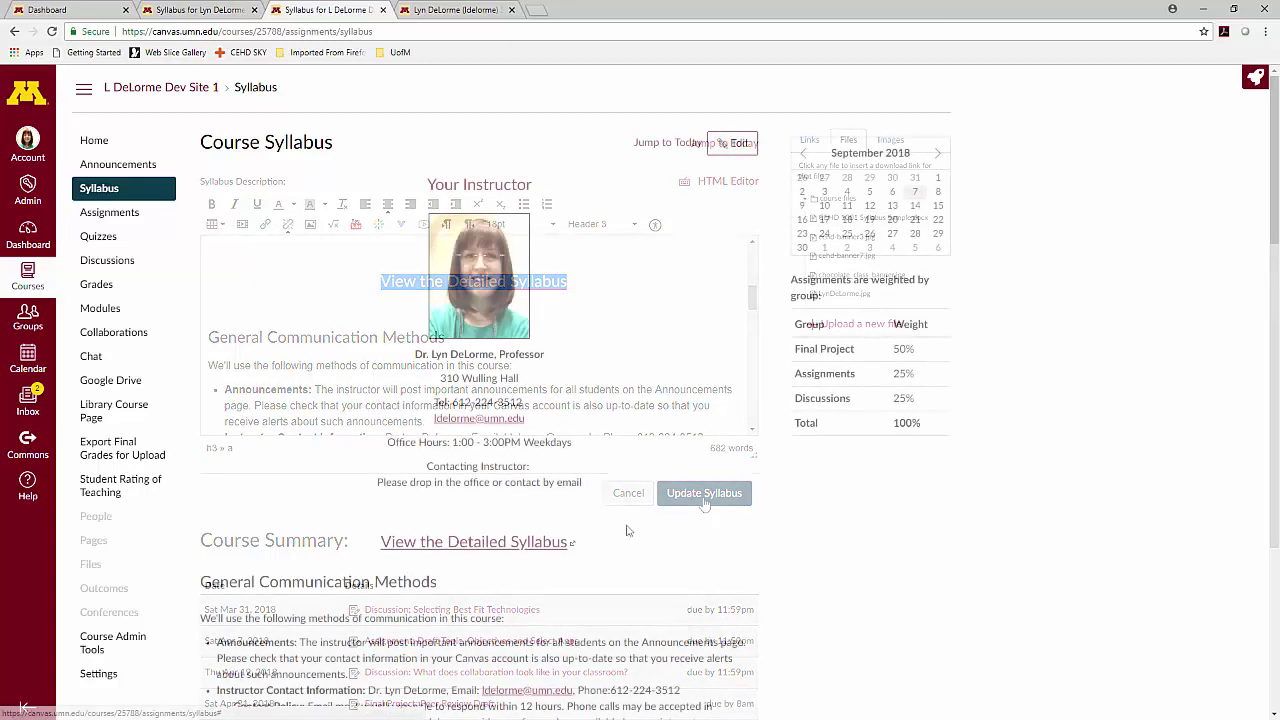
Review the saved syllabus page through to the dated assignments in the Course Summary
scroll(628, 531, "down", 7)
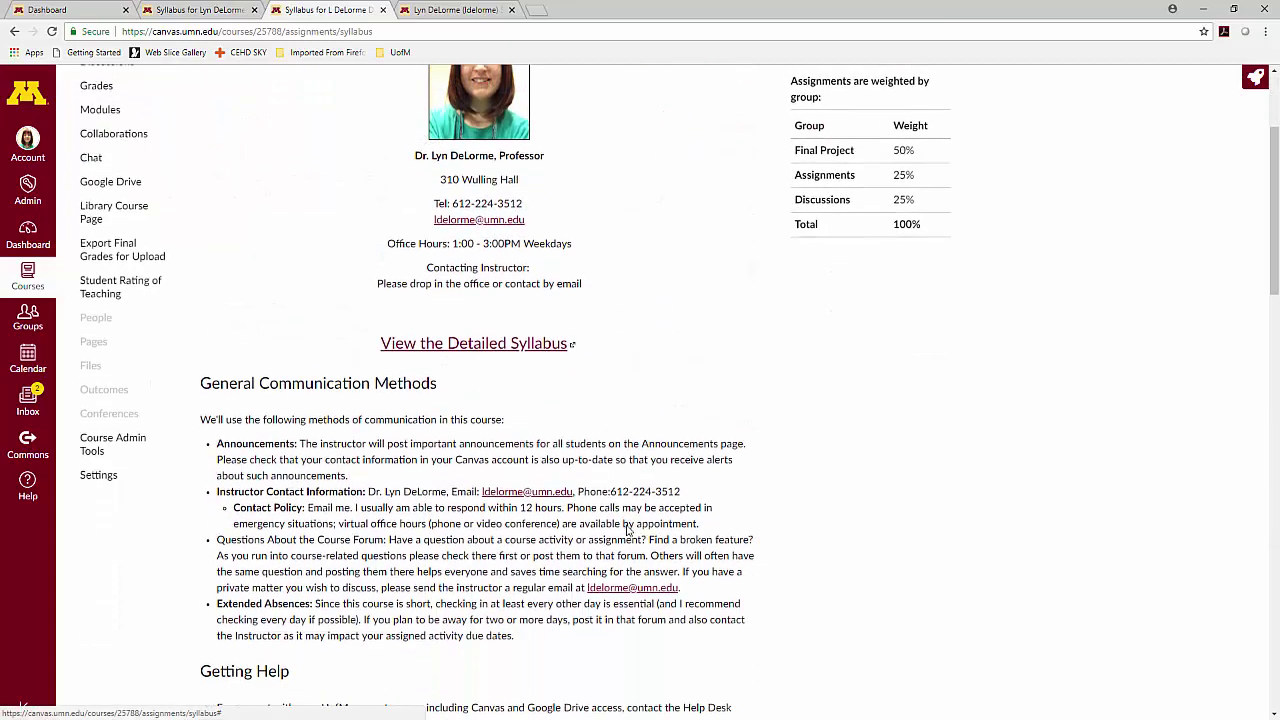
scroll(628, 531, "down", 5)
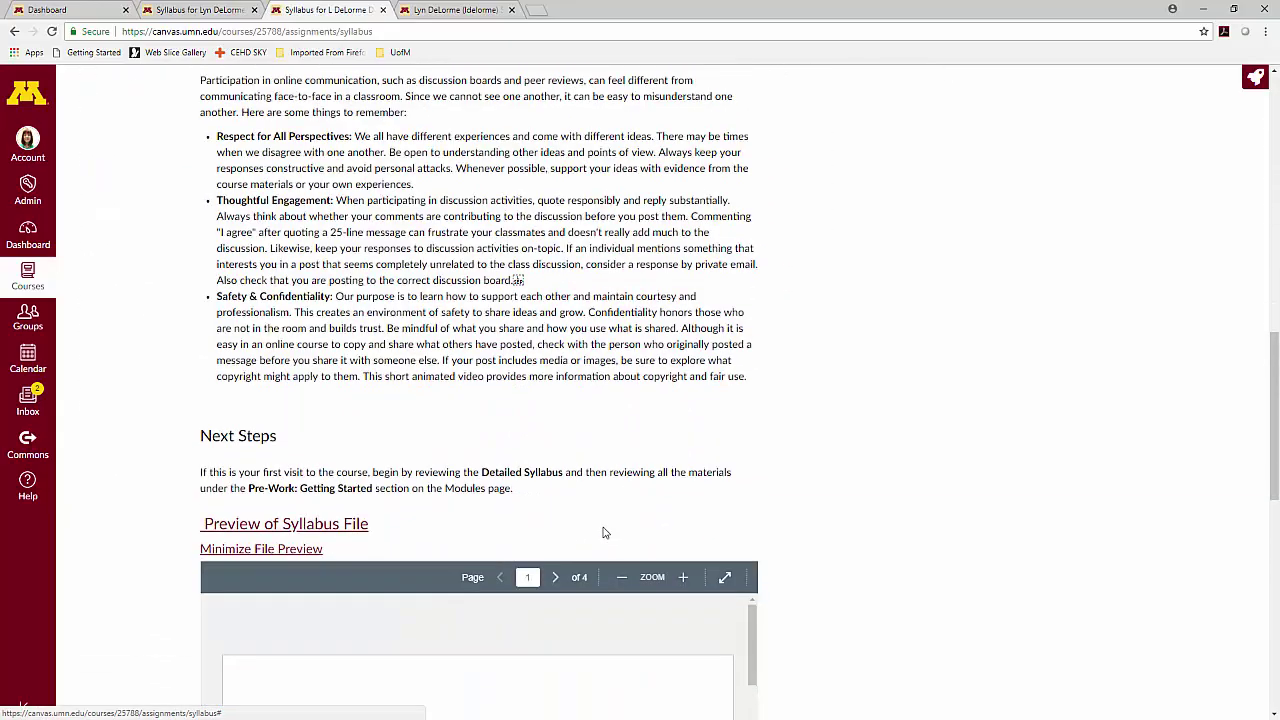
scroll(717, 534, "down", 5)
scroll(810, 556, "down", 4)
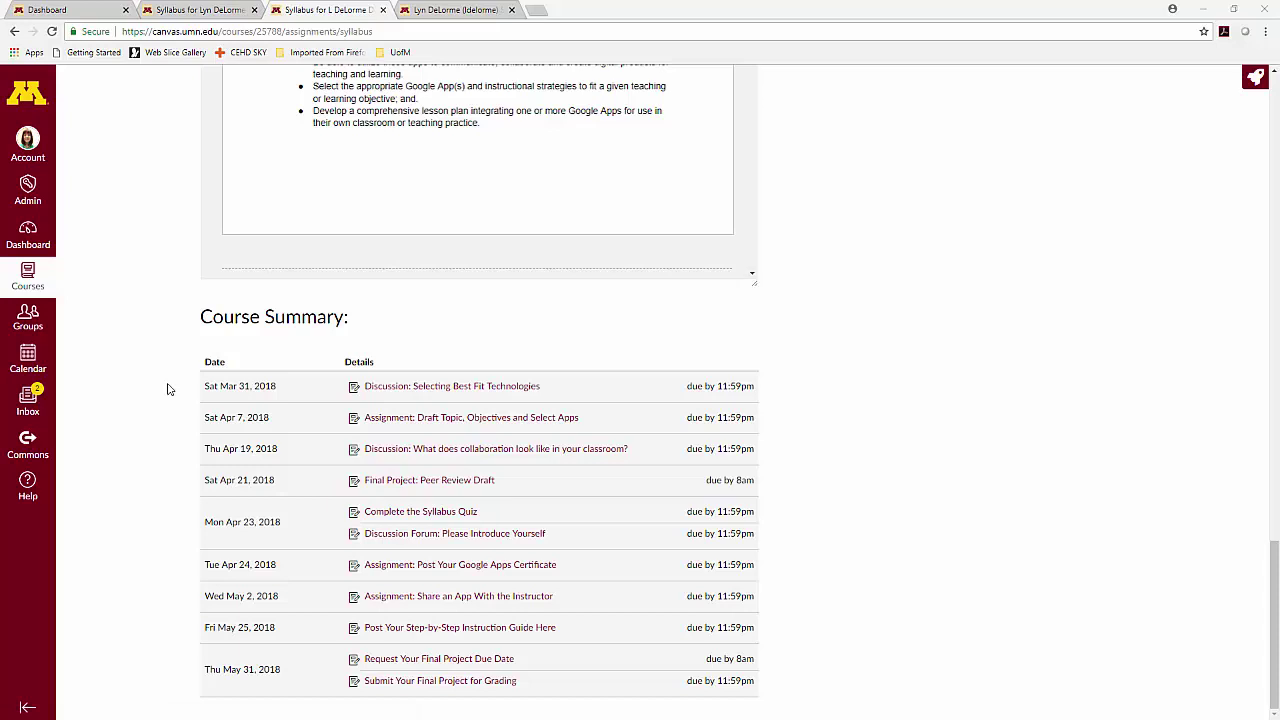
Open the Calendar, check the personal calendar's color options, and show and hide the "CEHD: Getting Started with Canvas" calendar
left_click(20, 362)
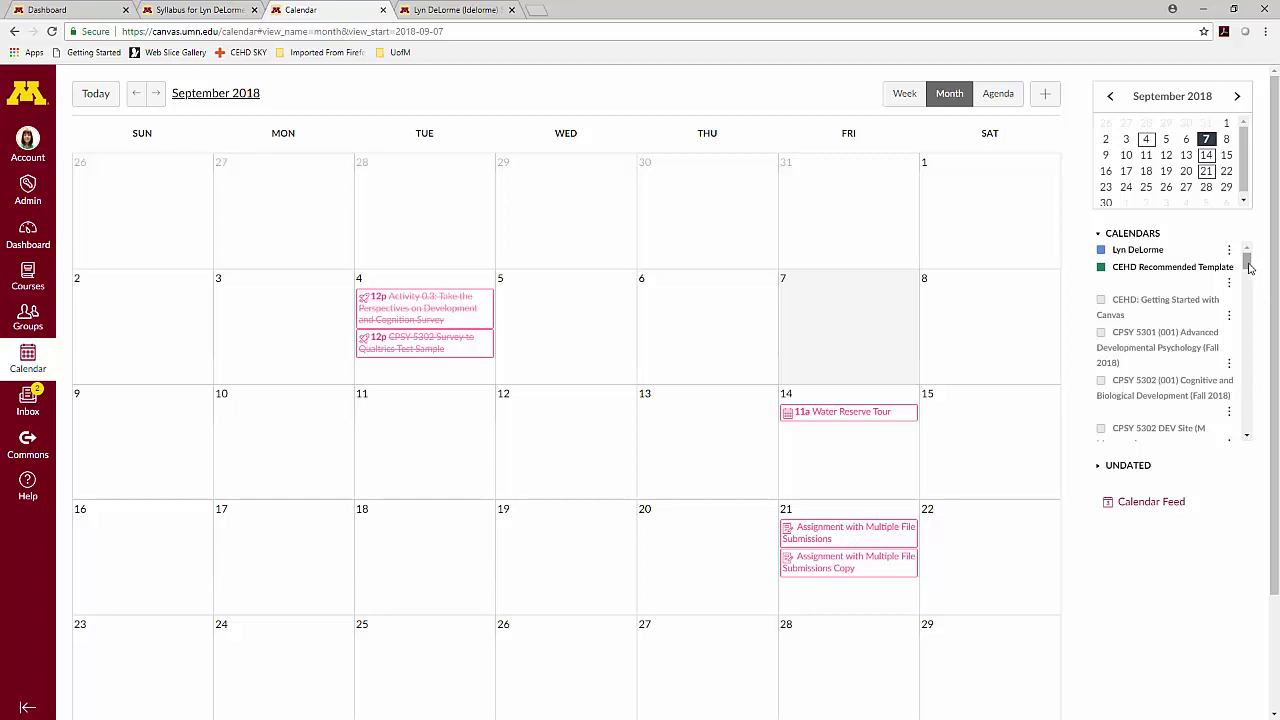
mouse_move(1248, 265)
left_mouse_down()
mouse_move(1248, 303)
mouse_move(1243, 265)
left_mouse_up()
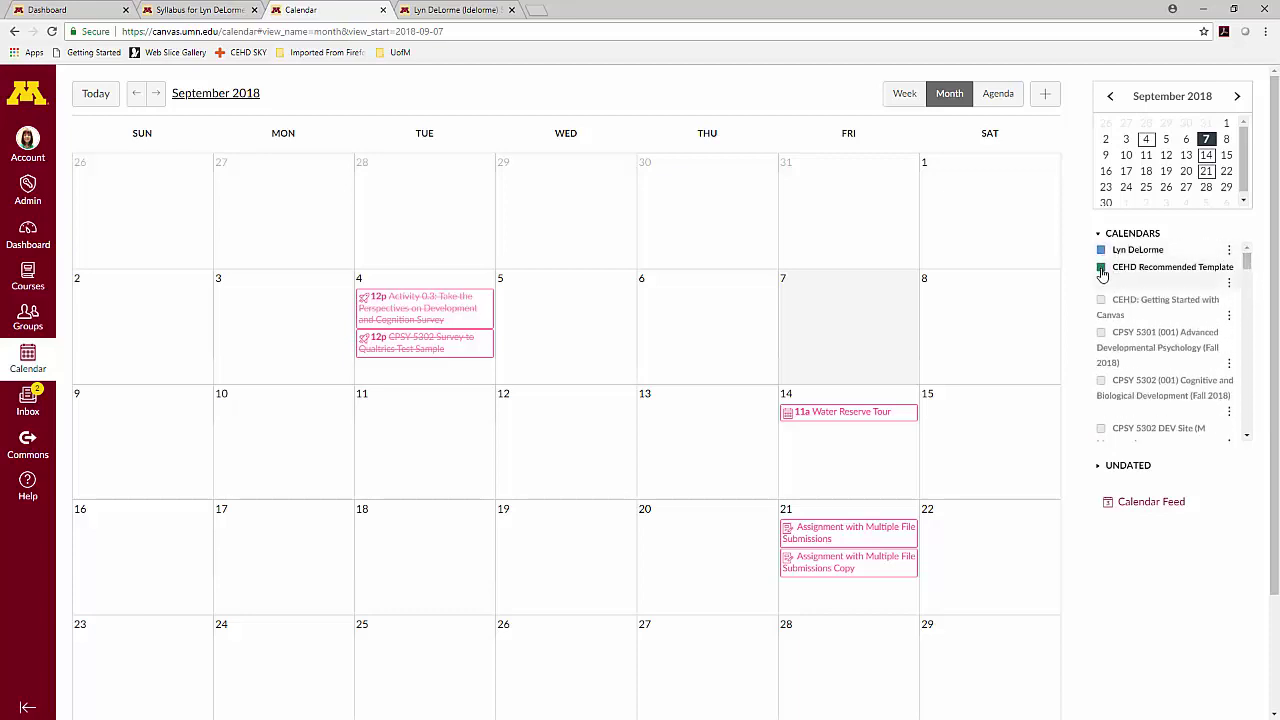
left_click(1229, 251)
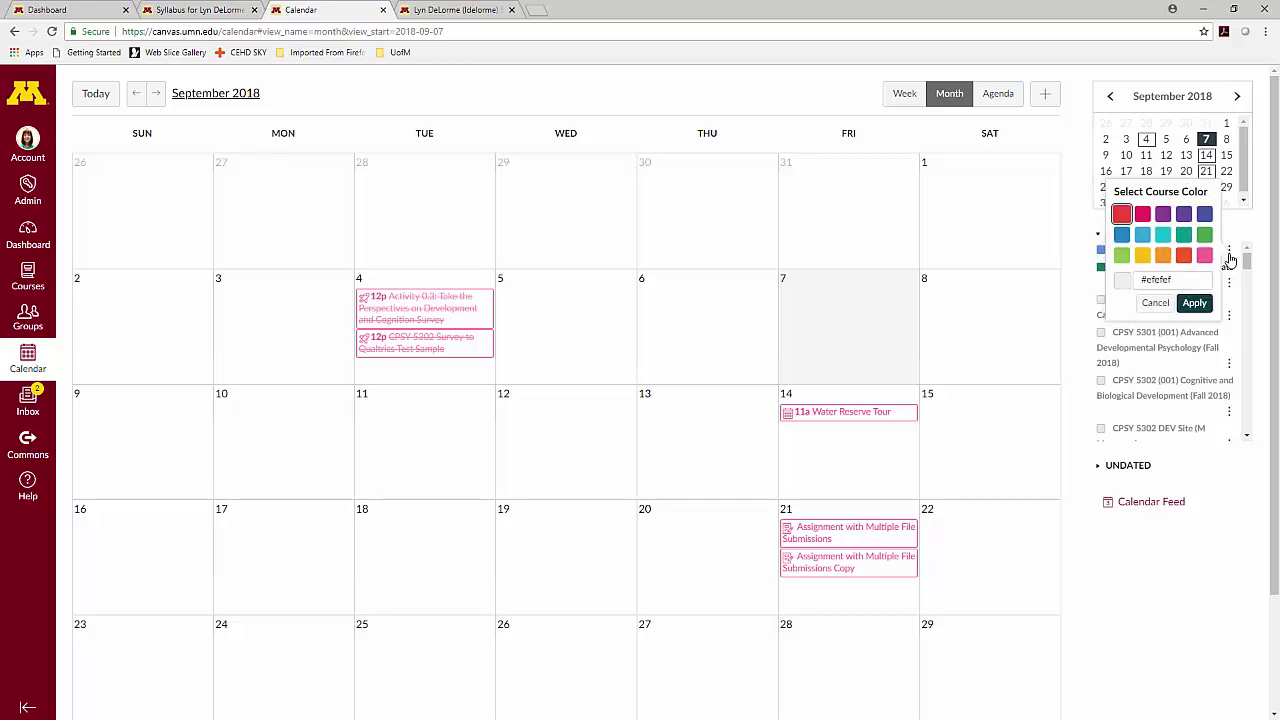
left_click(1075, 263)
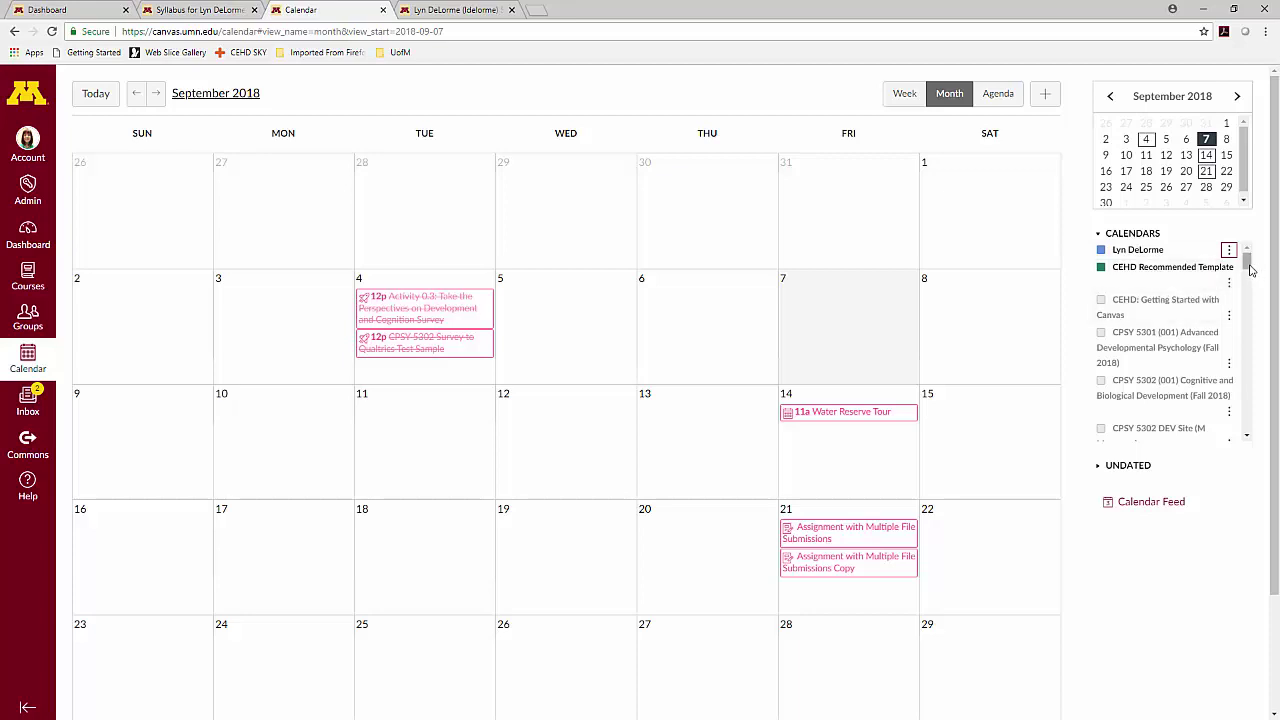
mouse_move(1246, 262)
left_mouse_down()
mouse_move(1246, 288)
mouse_move(1246, 258)
left_mouse_up()
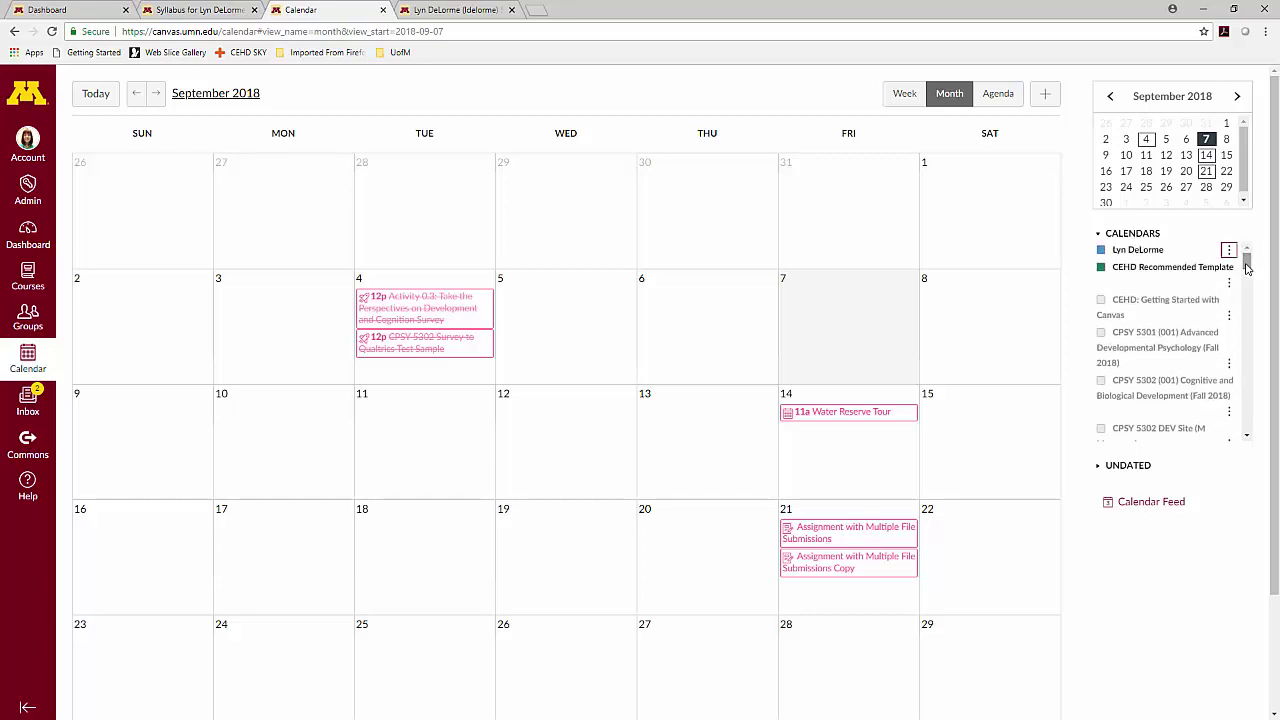
left_click(1101, 300)
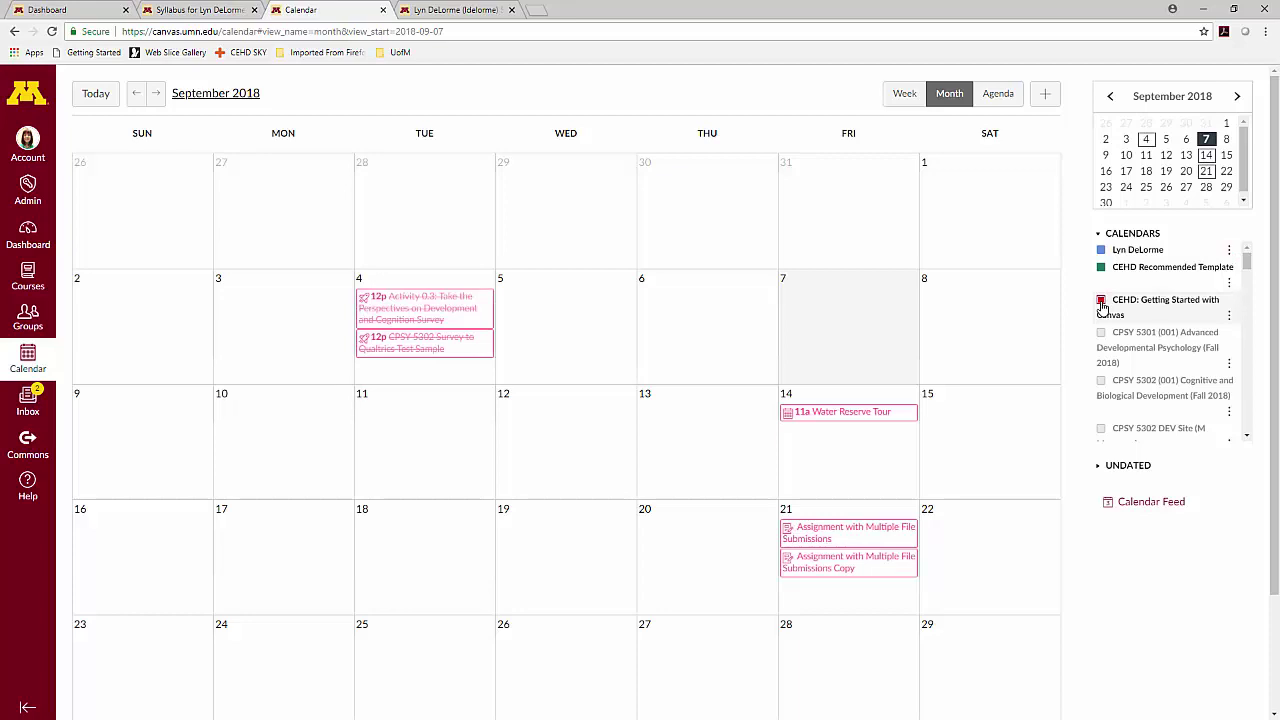
left_click(1101, 302)
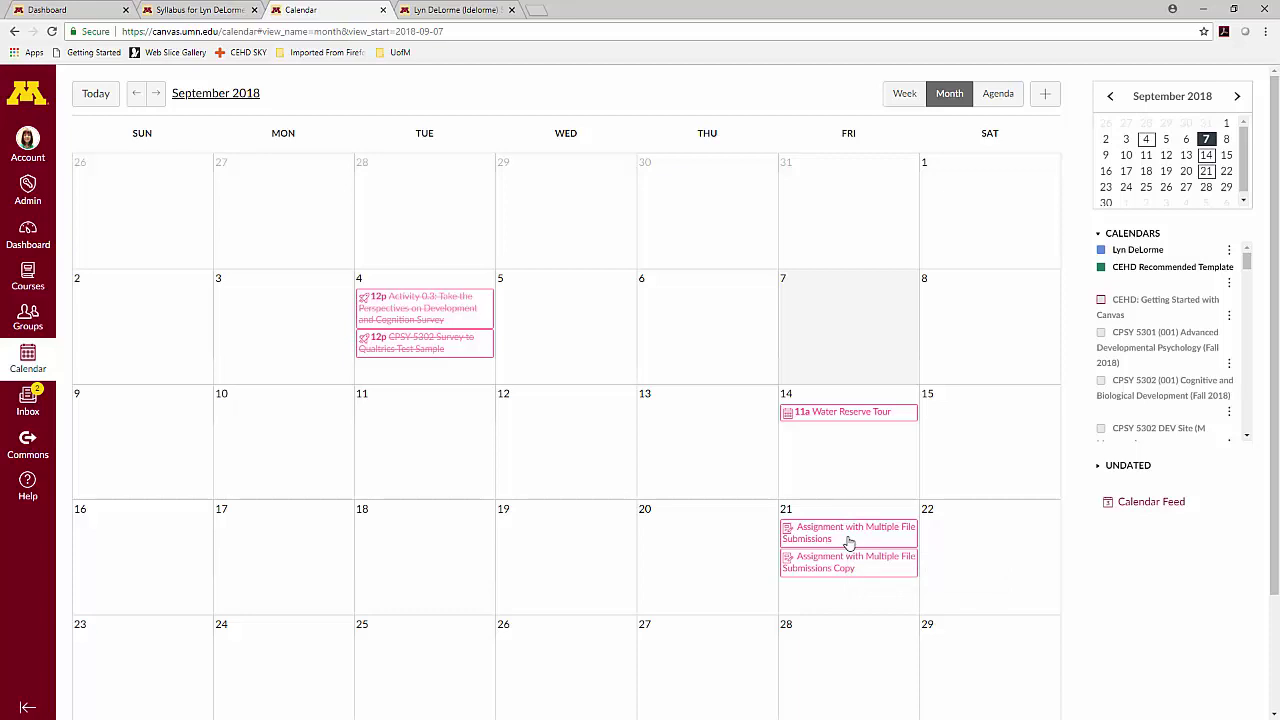
Move "Assignment with Multiple File Submissions" to September 19 in the calendar, and view the Calendar Feed link
left_click_drag(847, 540, 569, 564)
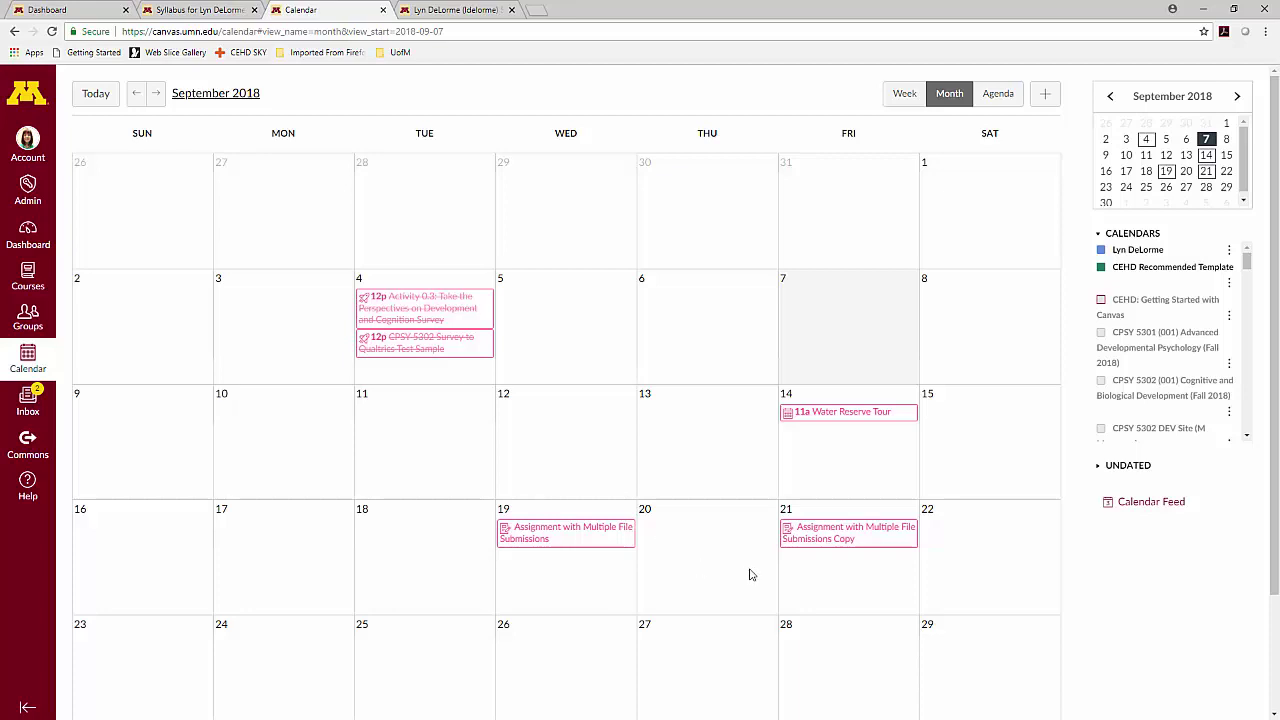
left_click(1150, 502)
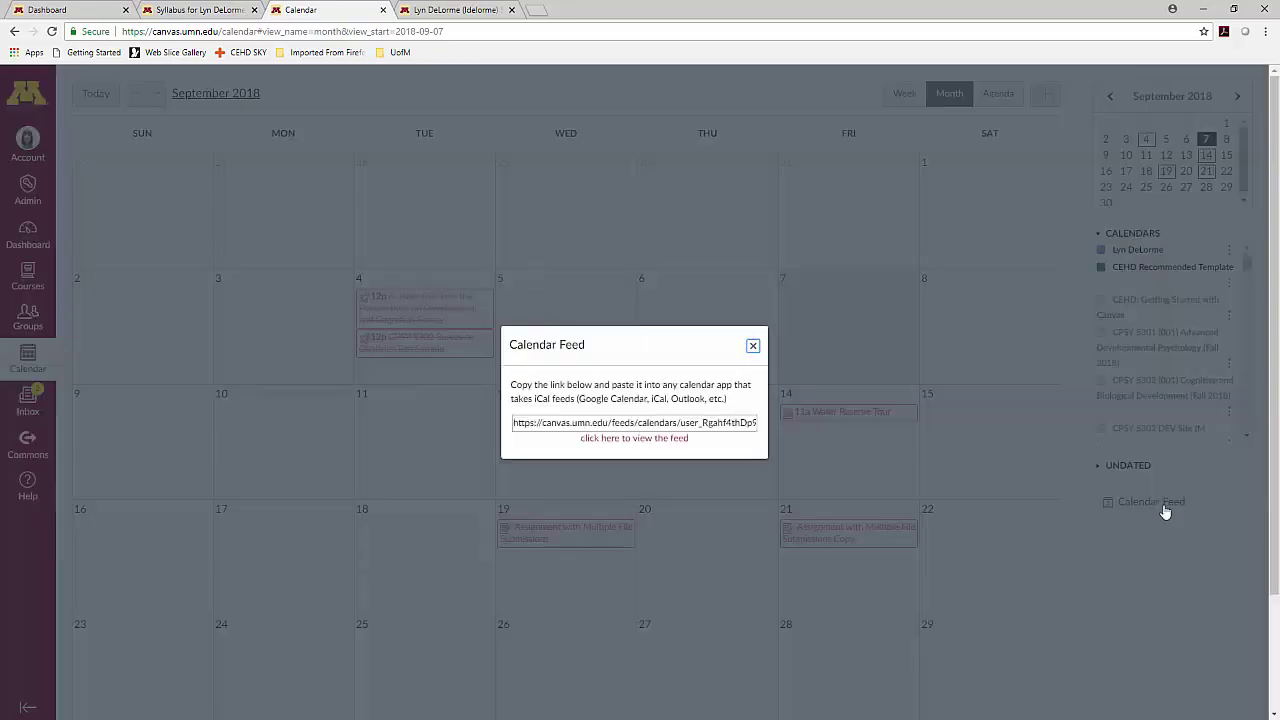
left_click(663, 423)
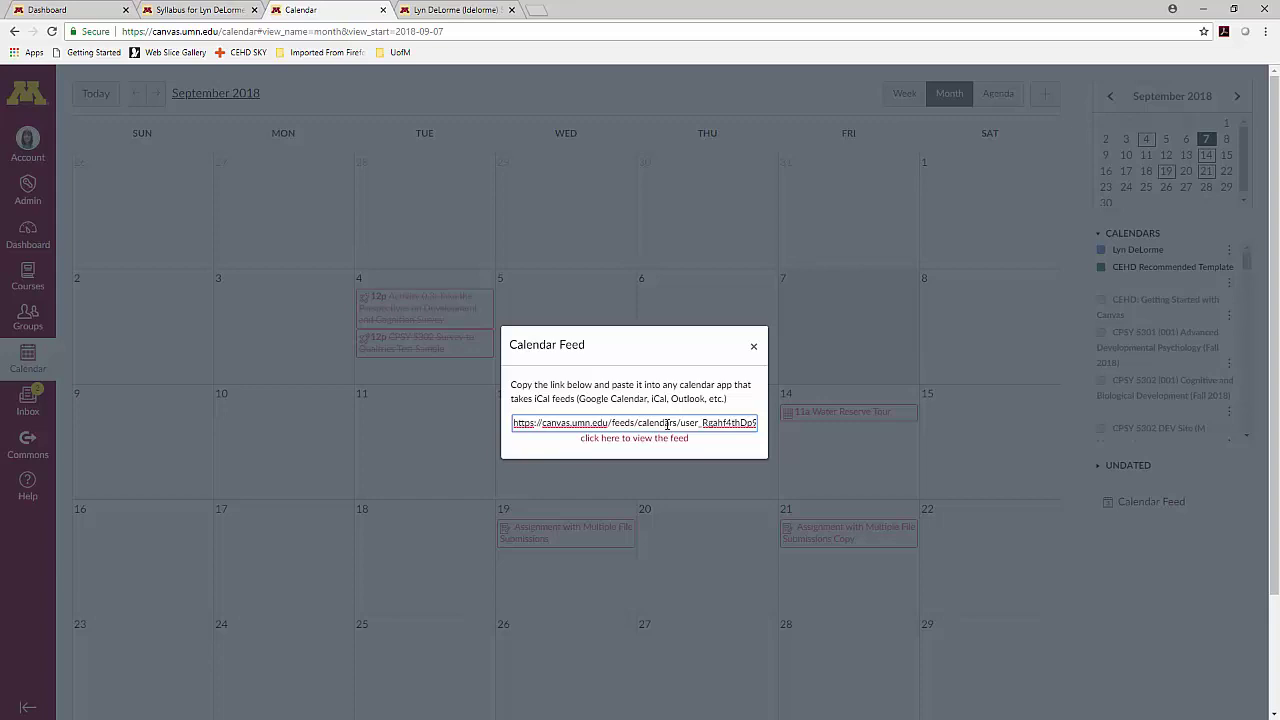
left_click(753, 347)
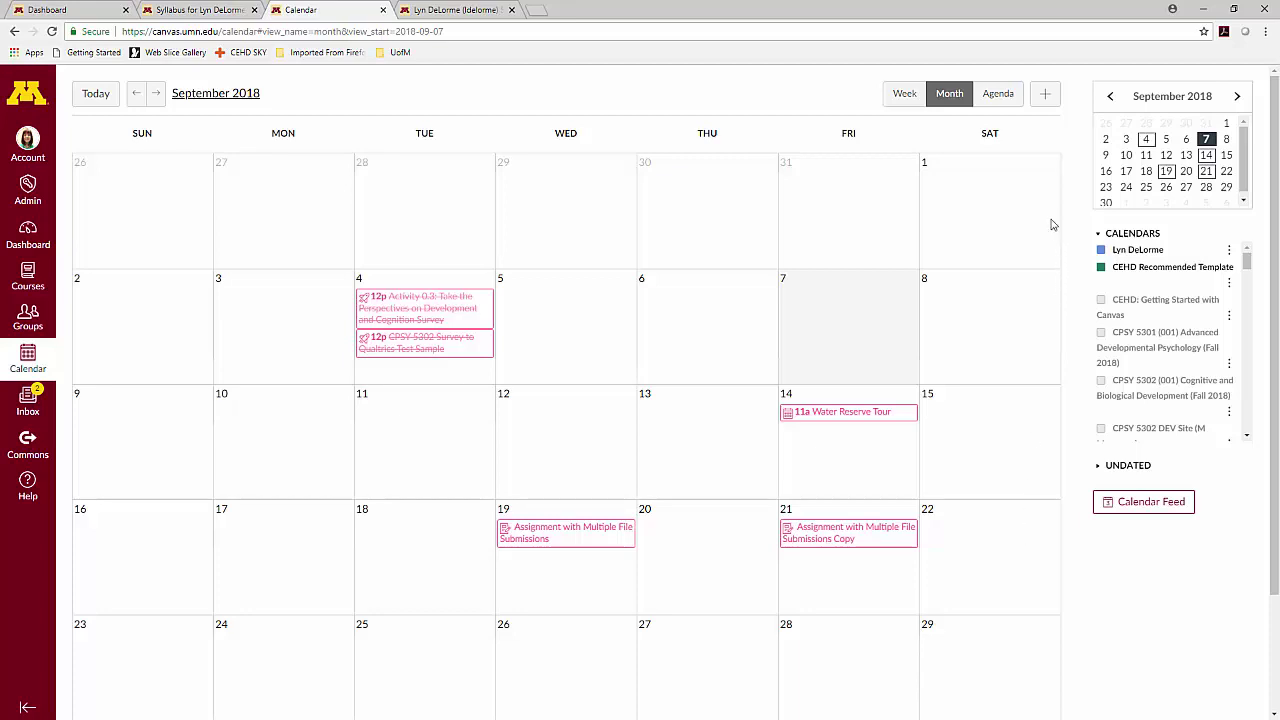
Start a new calendar entry and look through its Event, Assignment, To Do and Appointment Group forms
left_click(1046, 104)
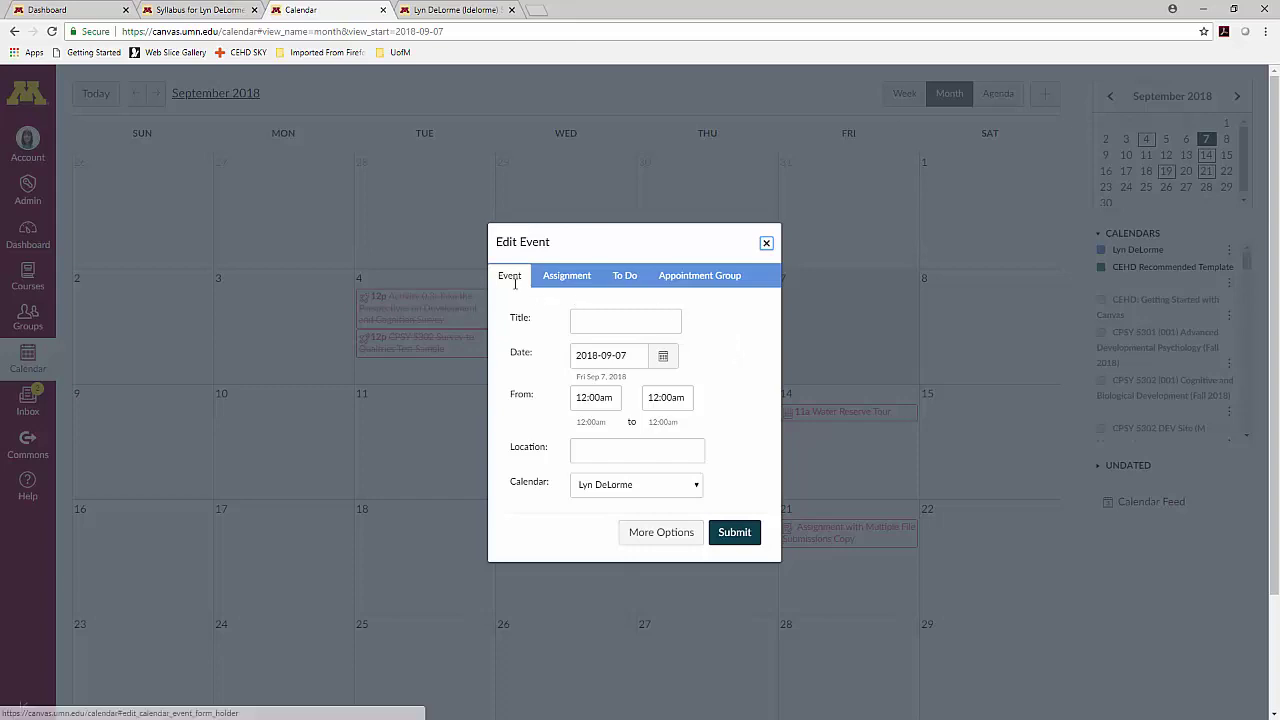
left_click(571, 284)
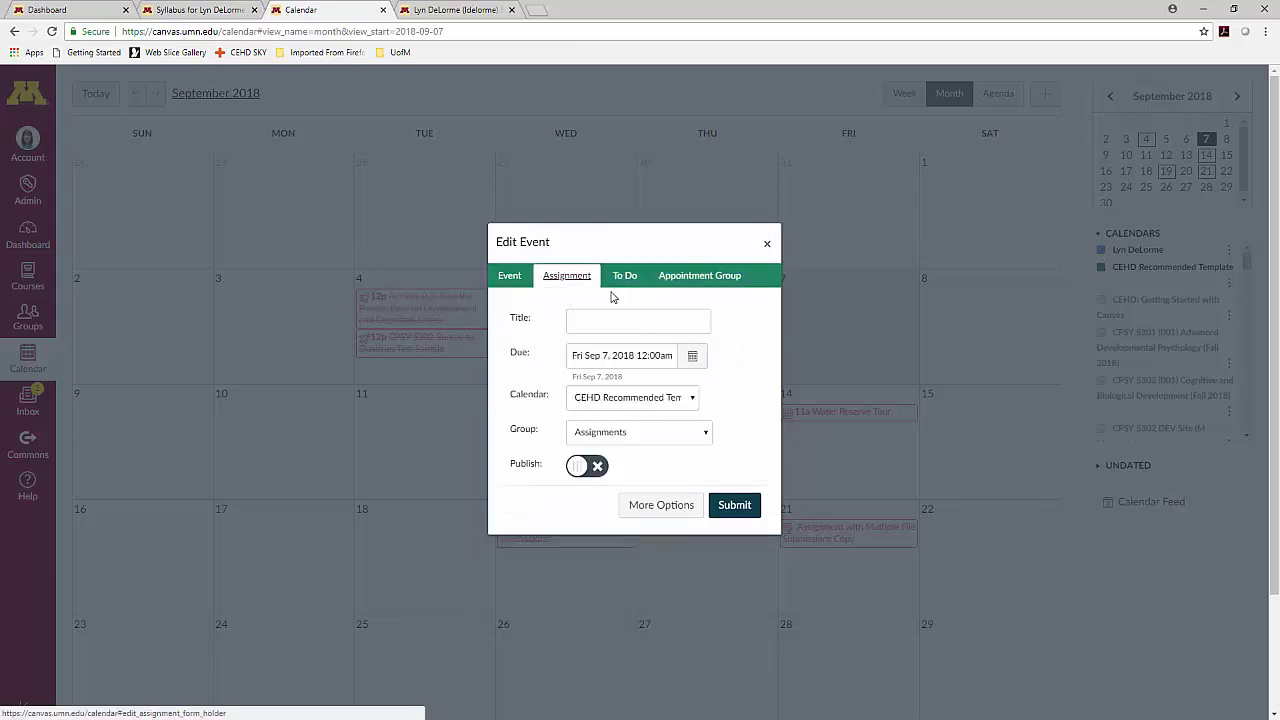
left_click(622, 277)
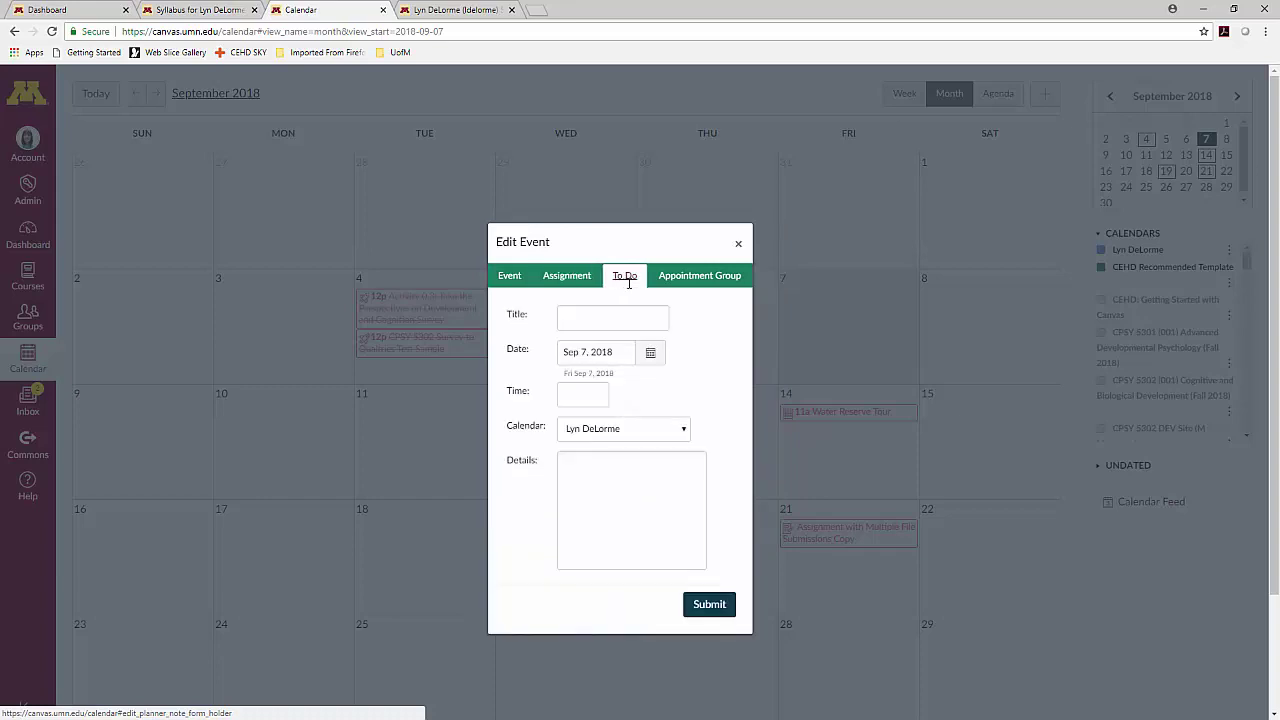
left_click(689, 280)
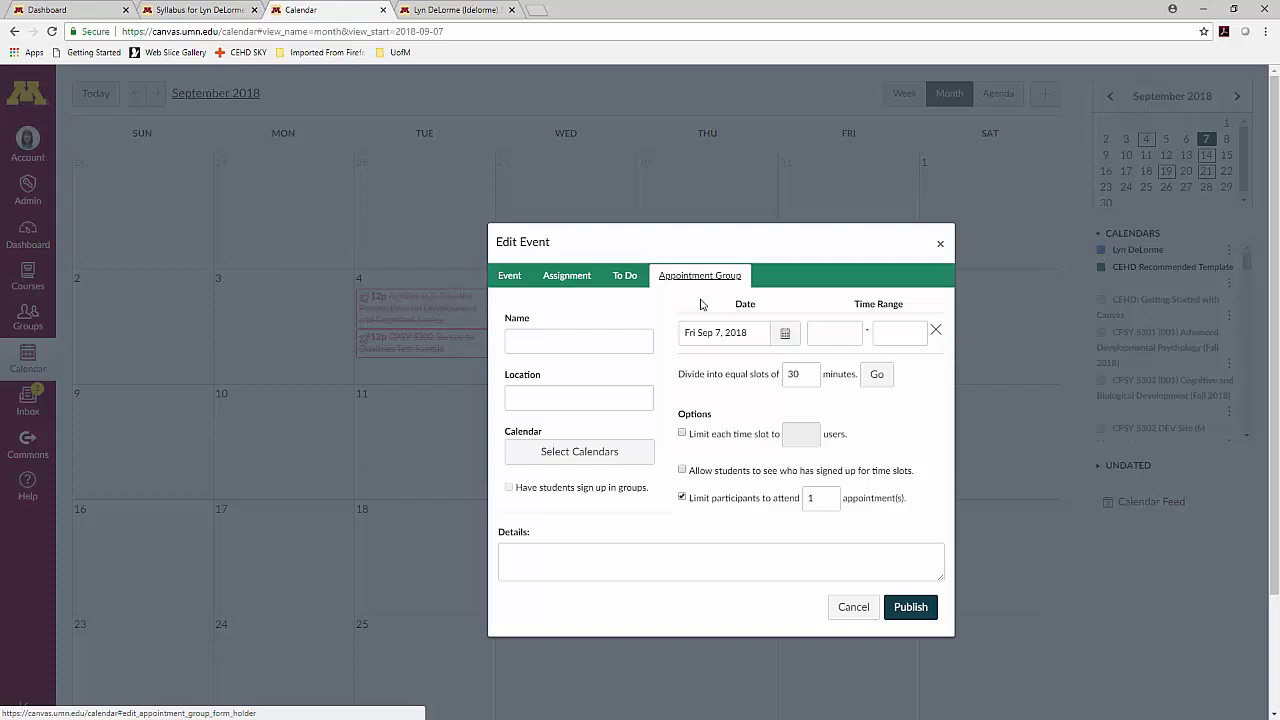
left_click(510, 276)
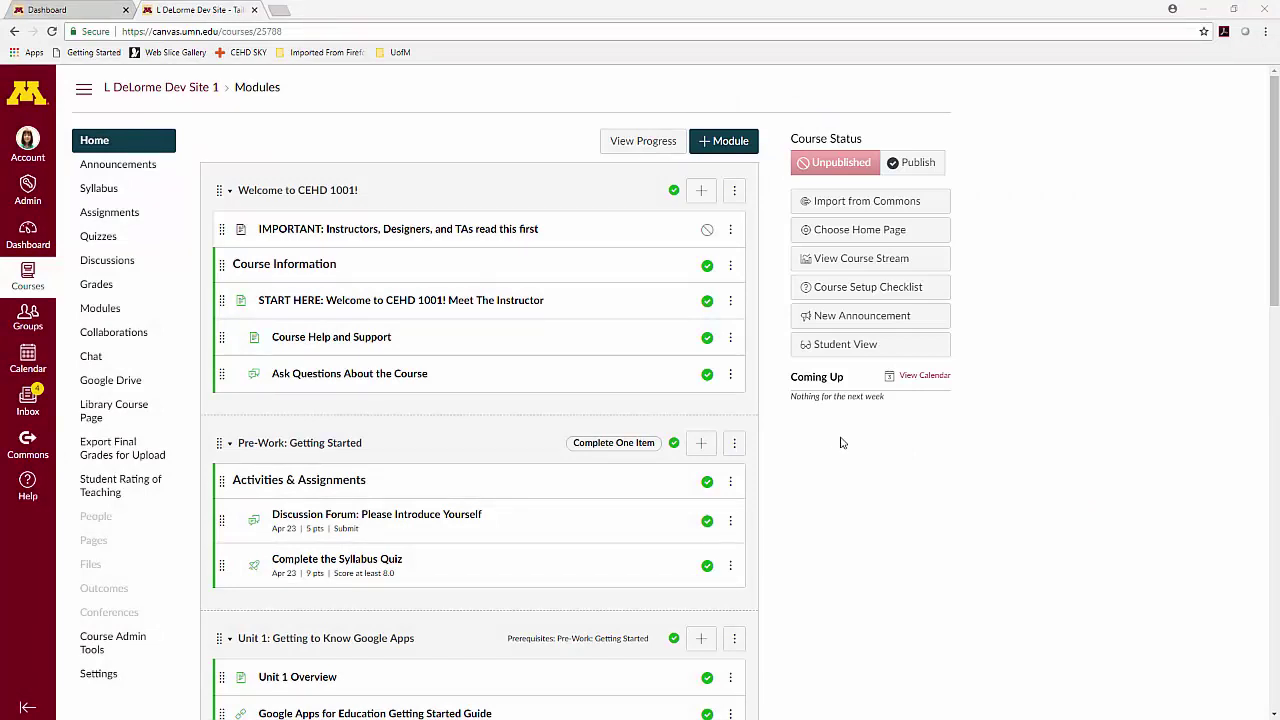
View the Dev Site 1 course home page in Student View and leave Student View again
left_click(888, 349)
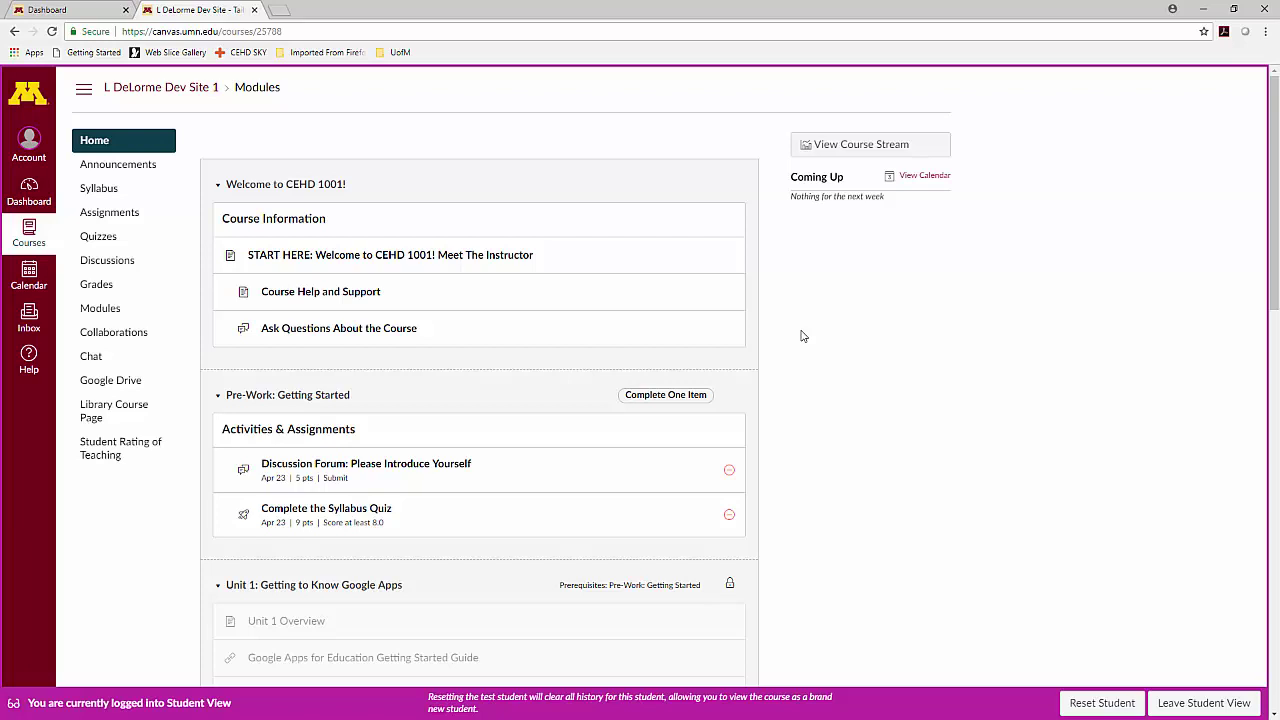
left_click(1178, 706)
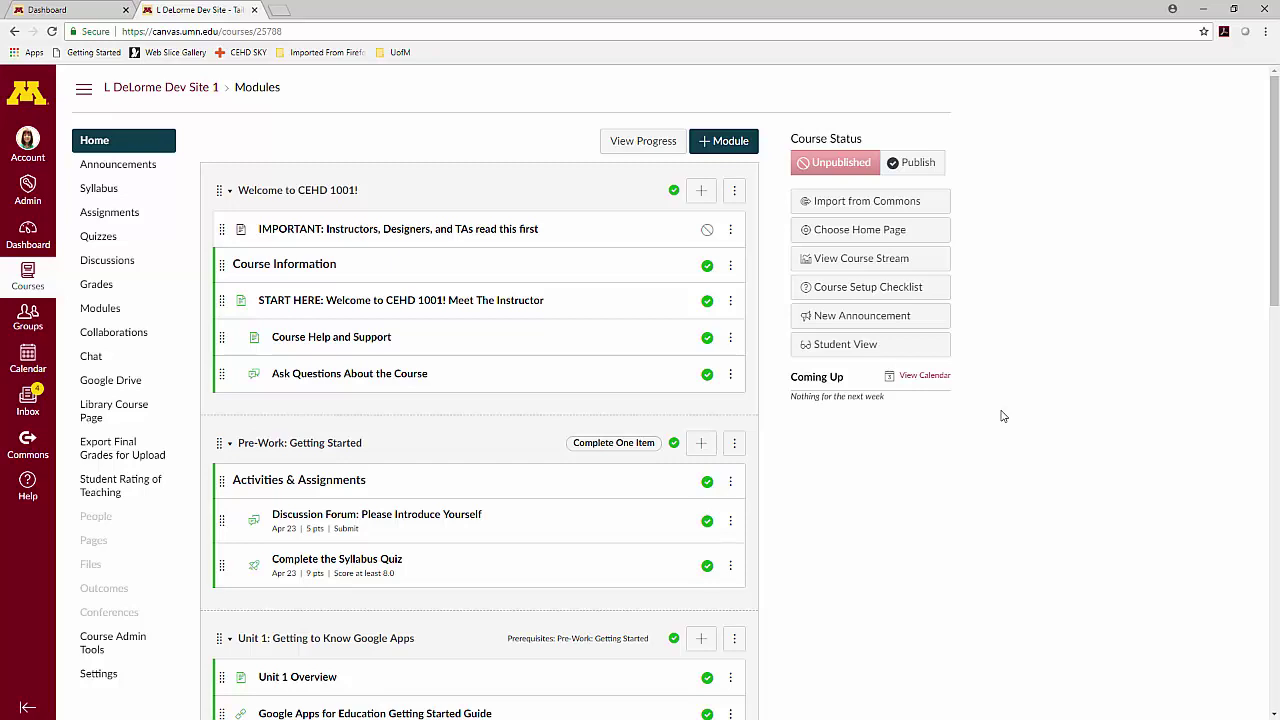
Open Import from Commons for the Dev Site 1 course and search the shared resources for "CEHD"
left_click(905, 203)
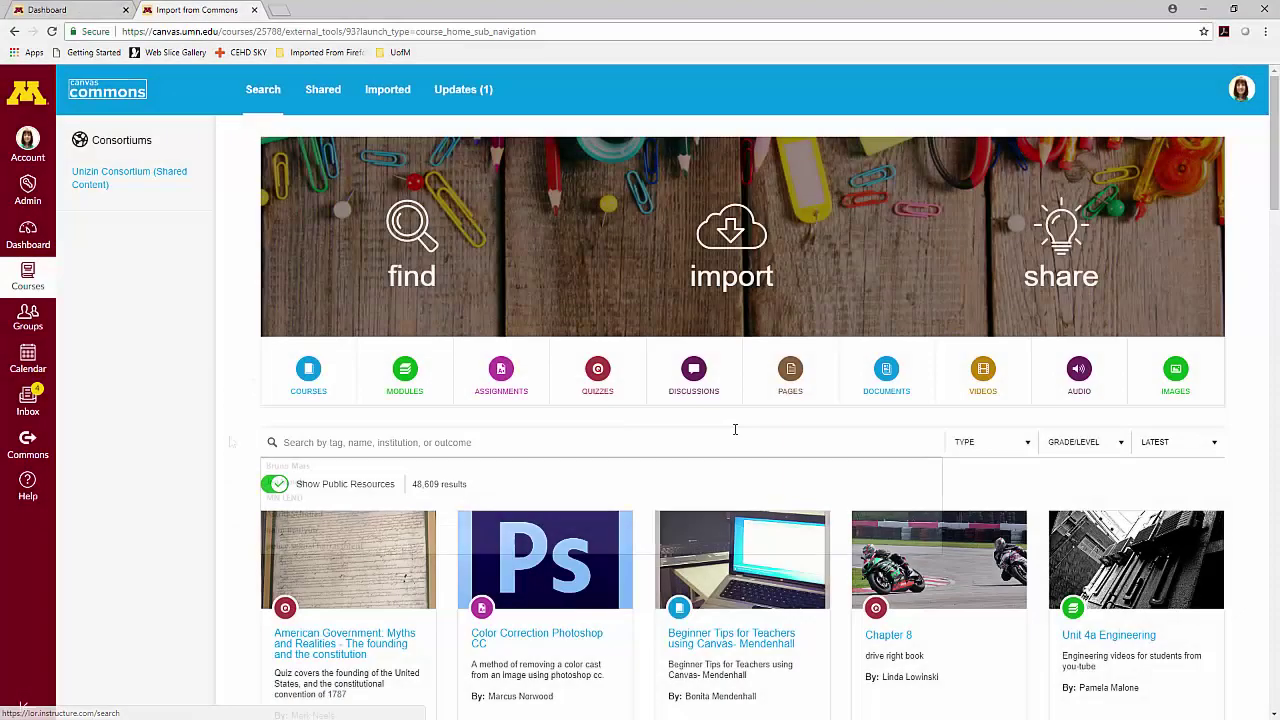
left_click(735, 432)
type("CEHD")
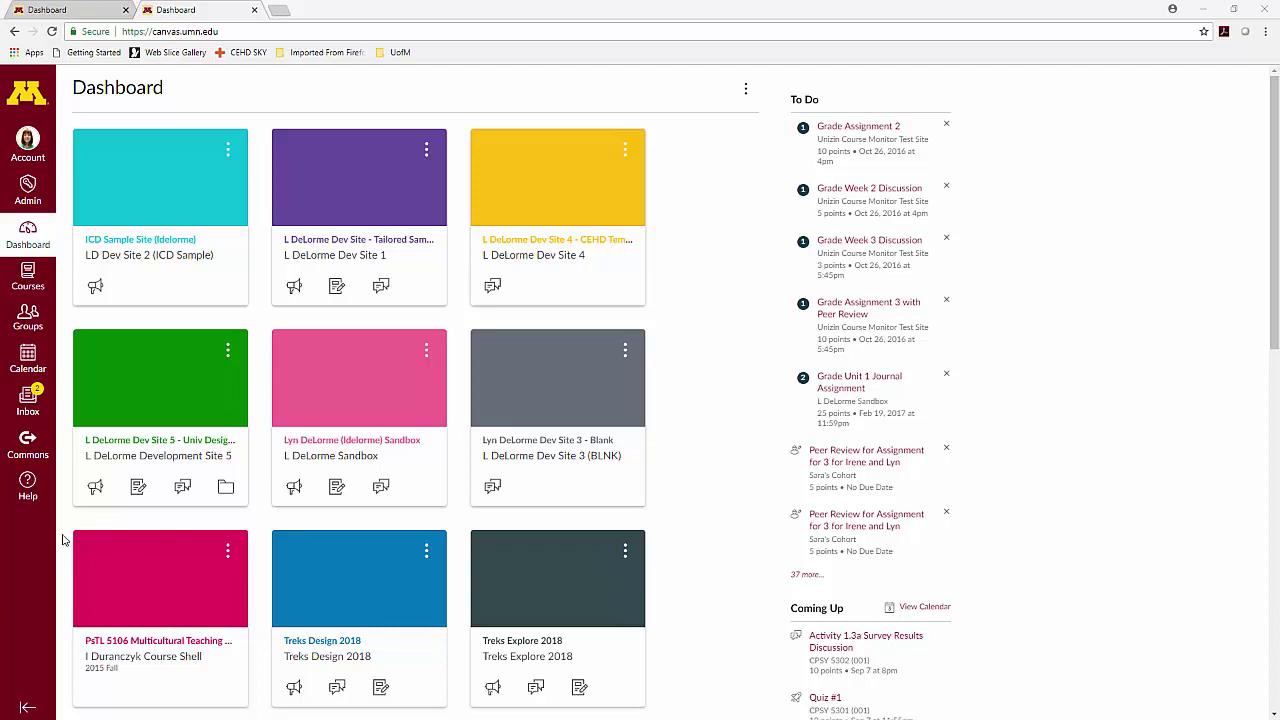
Open the Canvas Guides search page from the Help options
left_click(30, 495)
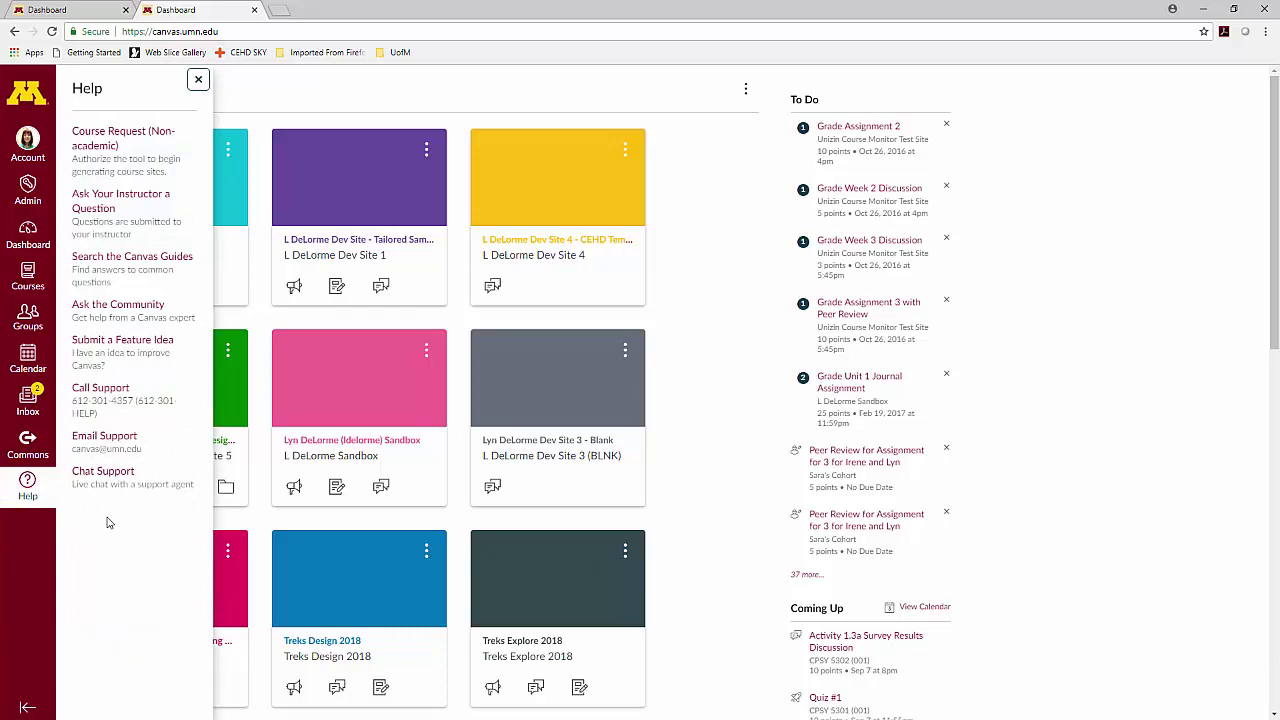
left_click(155, 264)
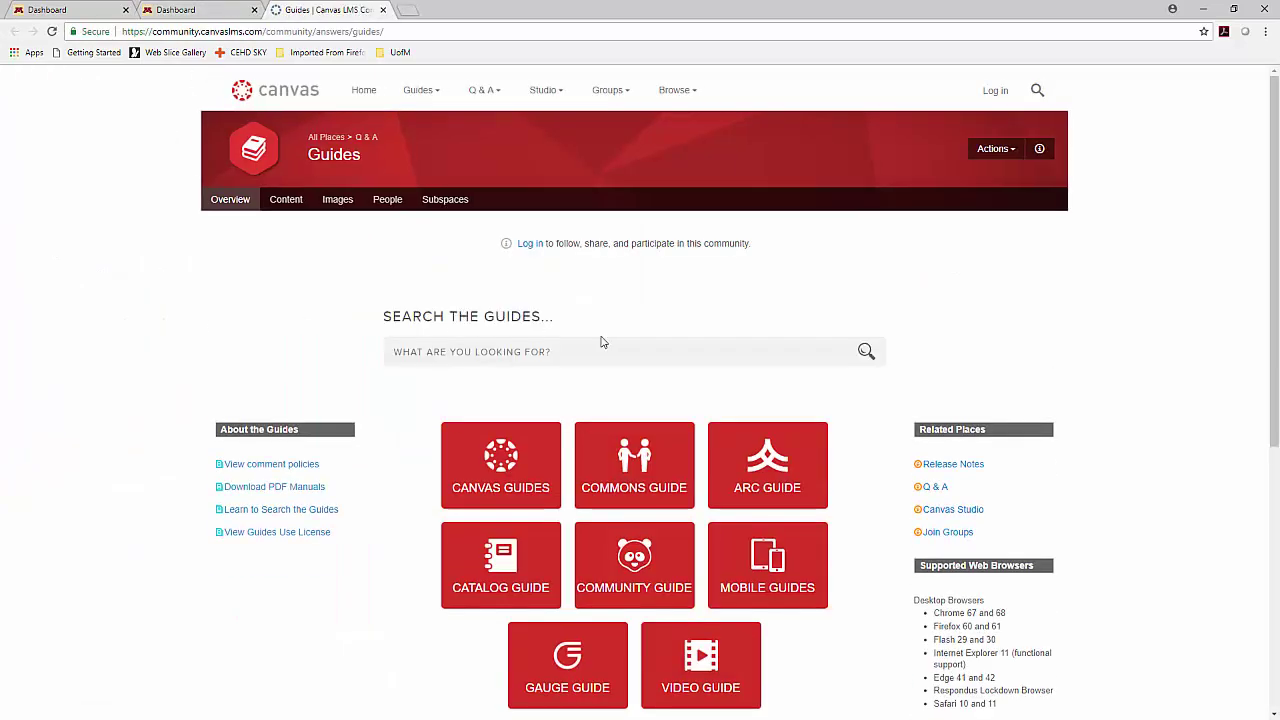
Open the Video Guide from the Canvas Guides page and go to its Instructors section
scroll(643, 371, "down", 2)
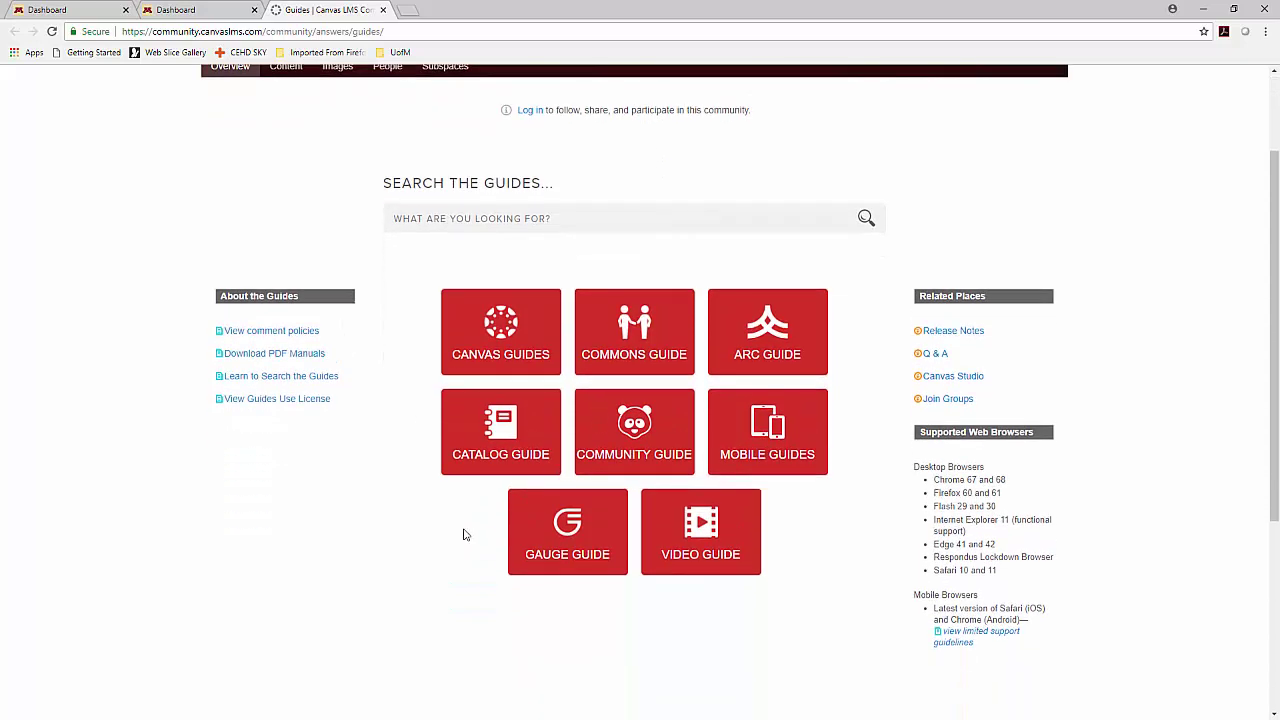
left_click(713, 560)
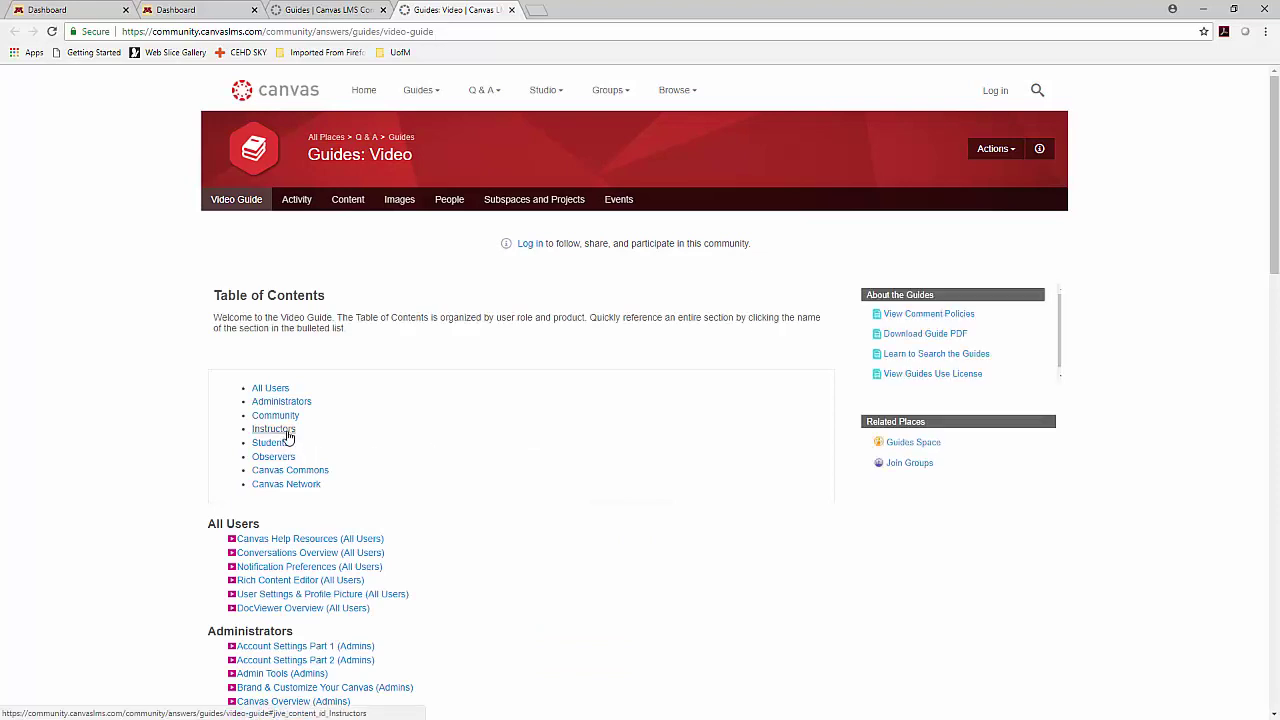
left_click(287, 432)
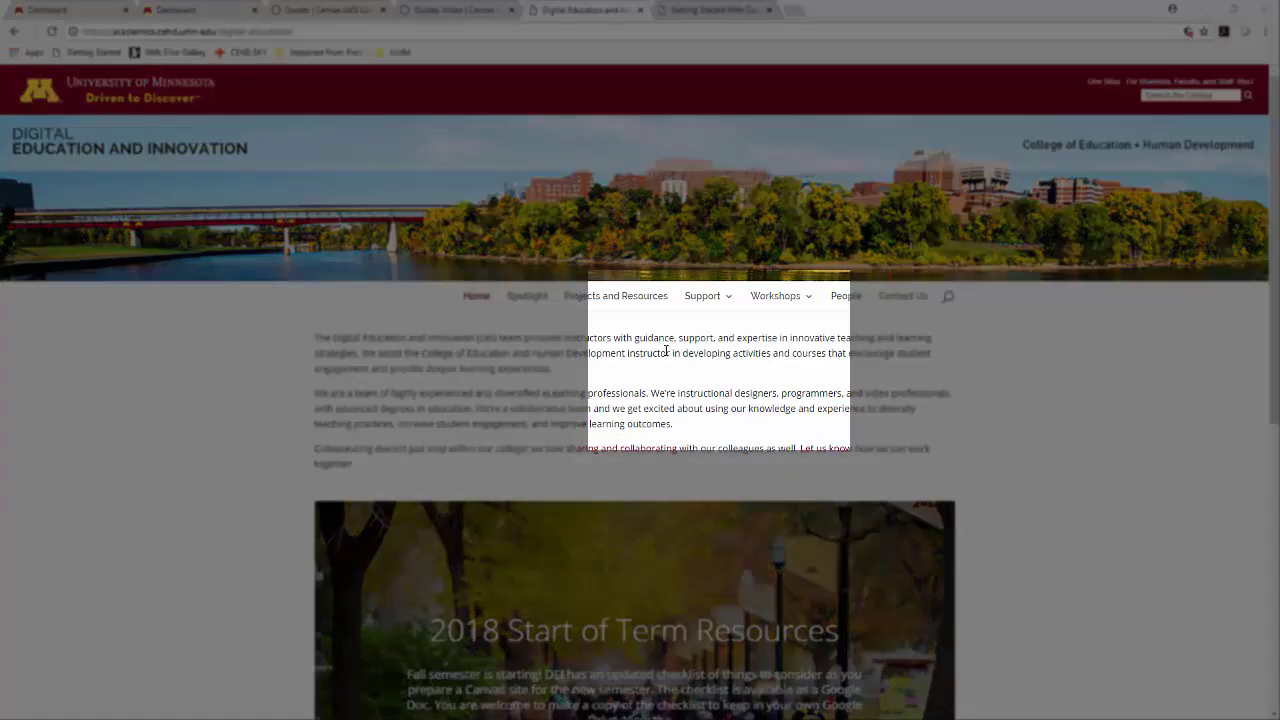
On the Digital Education and Innovation site, open the Getting Started With Canvas support page and look through its resources
mouse_move(706, 298)
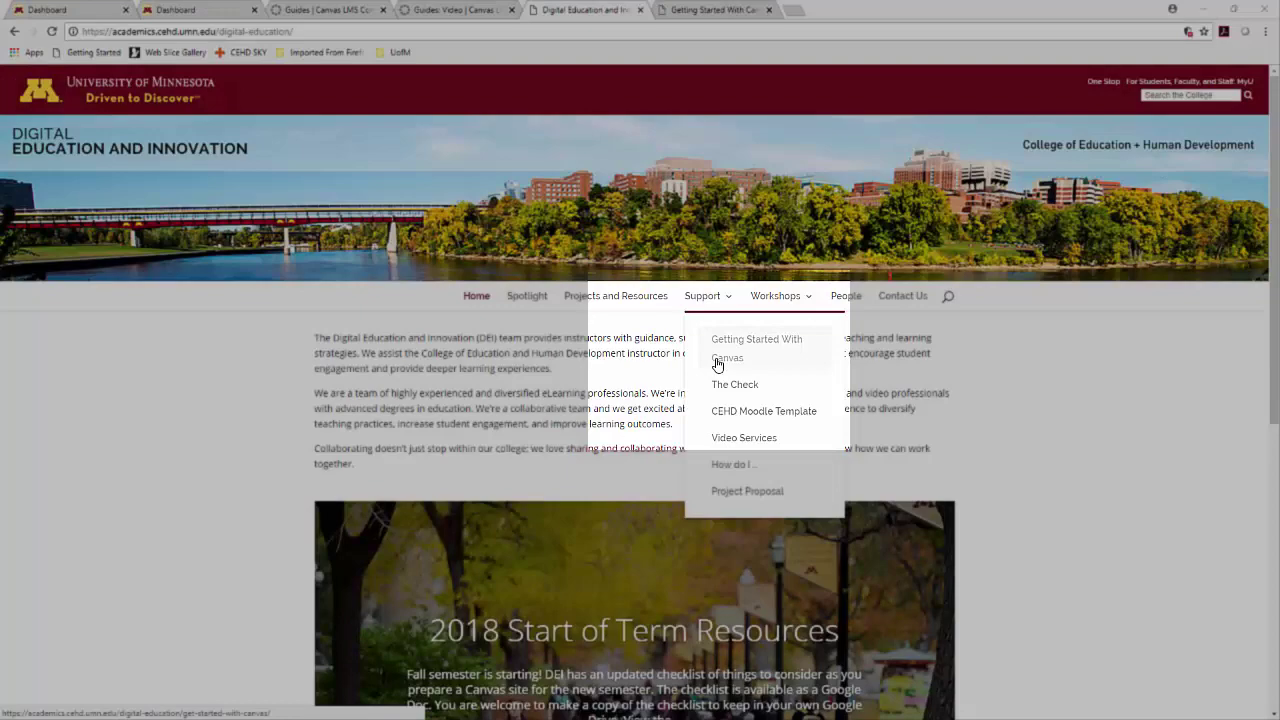
left_click(723, 360)
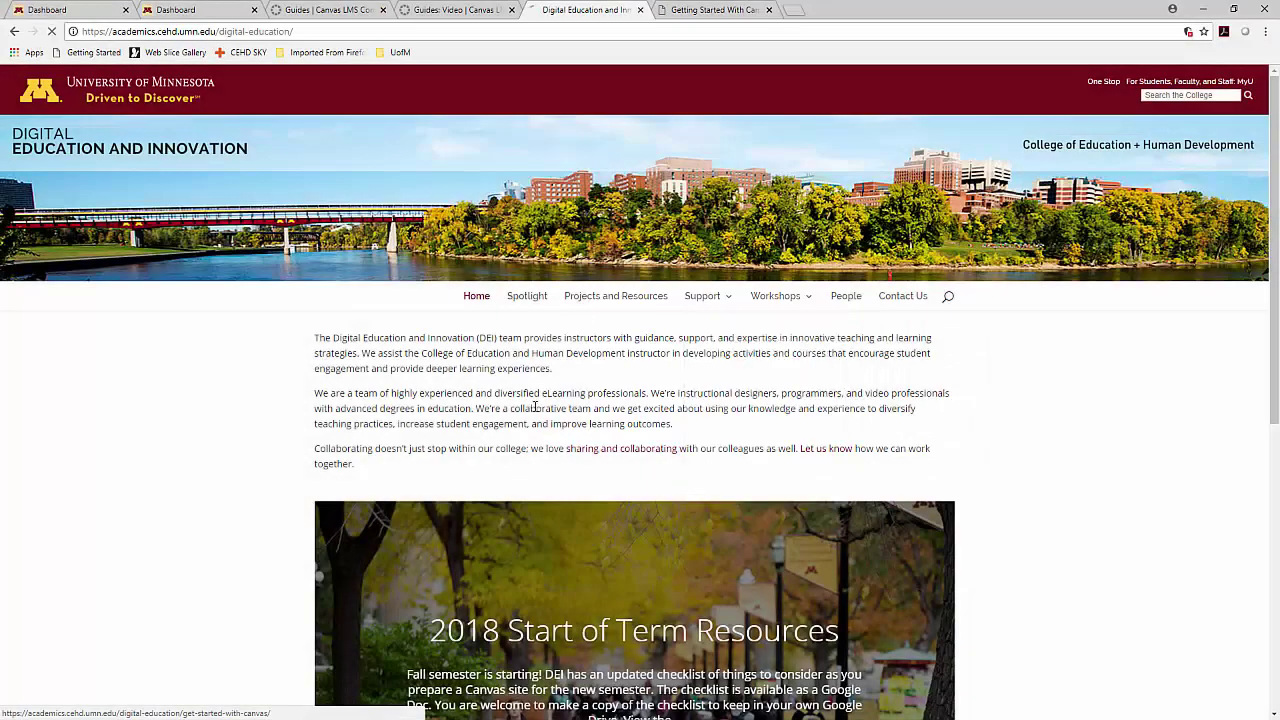
scroll(280, 520, "down", 5)
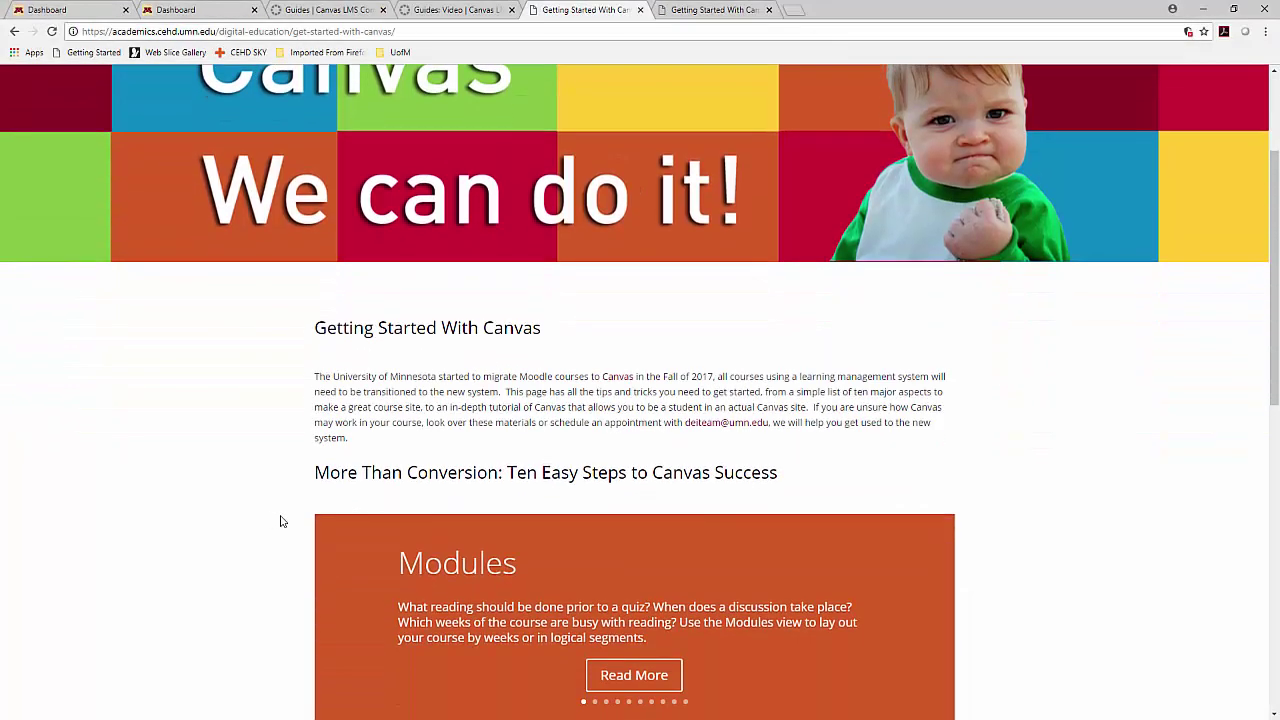
scroll(280, 520, "down", 2)
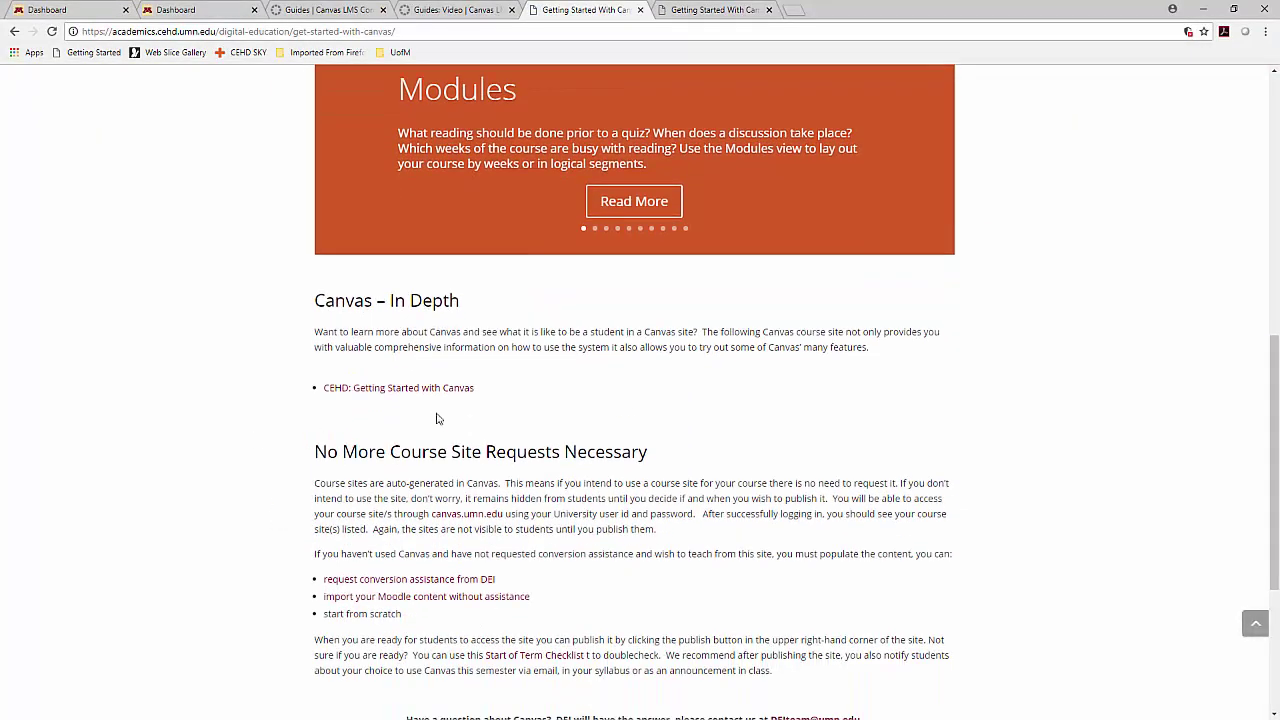
Open the "CEHD: Getting Started with Canvas" course site and look through its modules
left_click(442, 392)
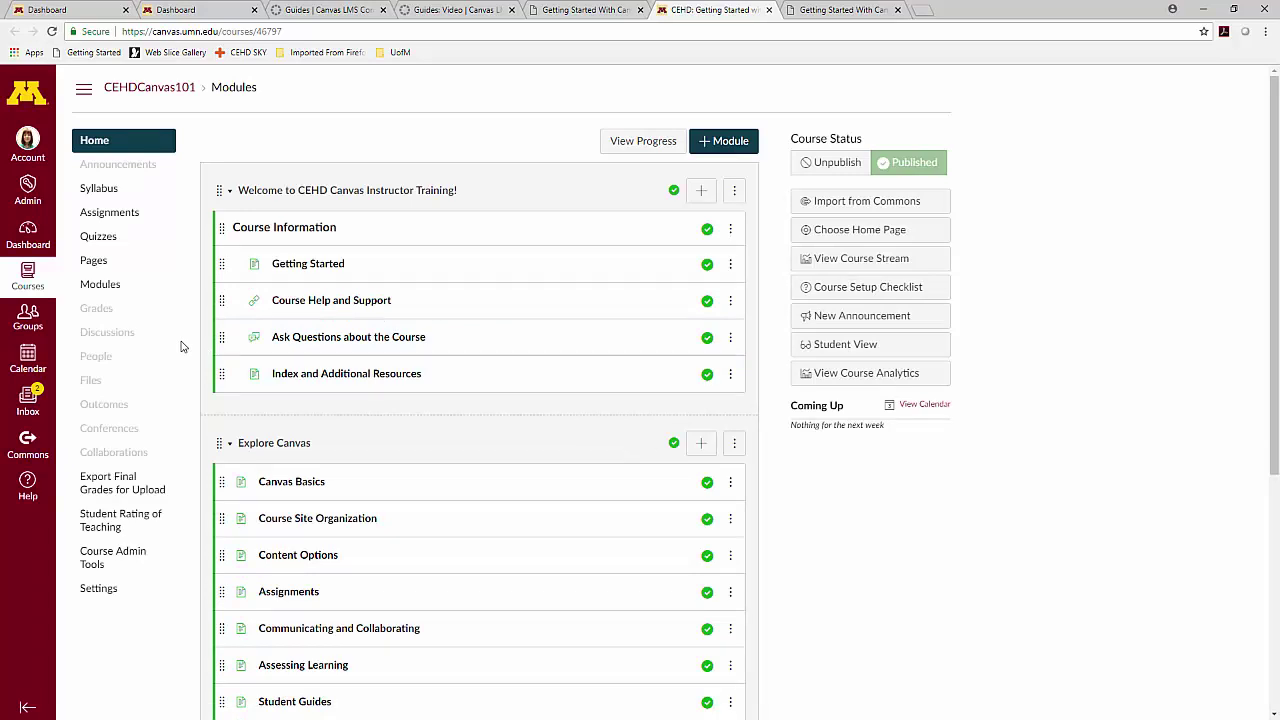
scroll(180, 349, "down", 4)
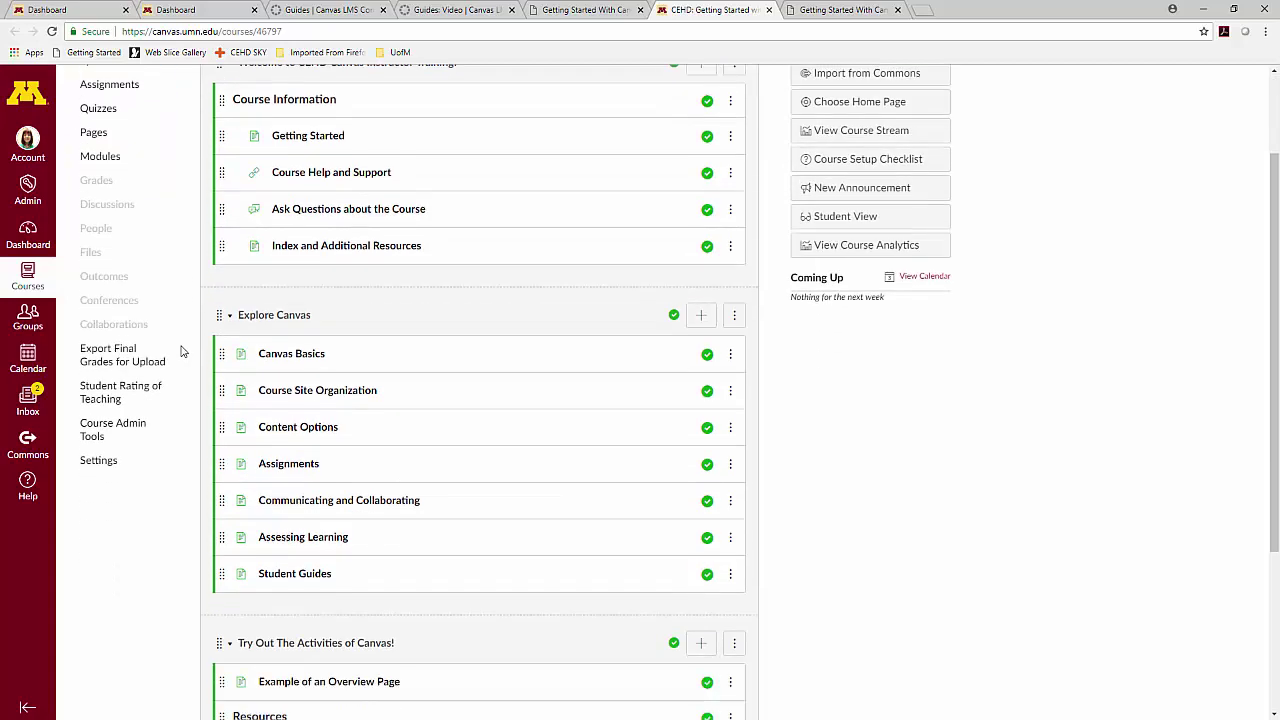
scroll(180, 450, "down", 1)
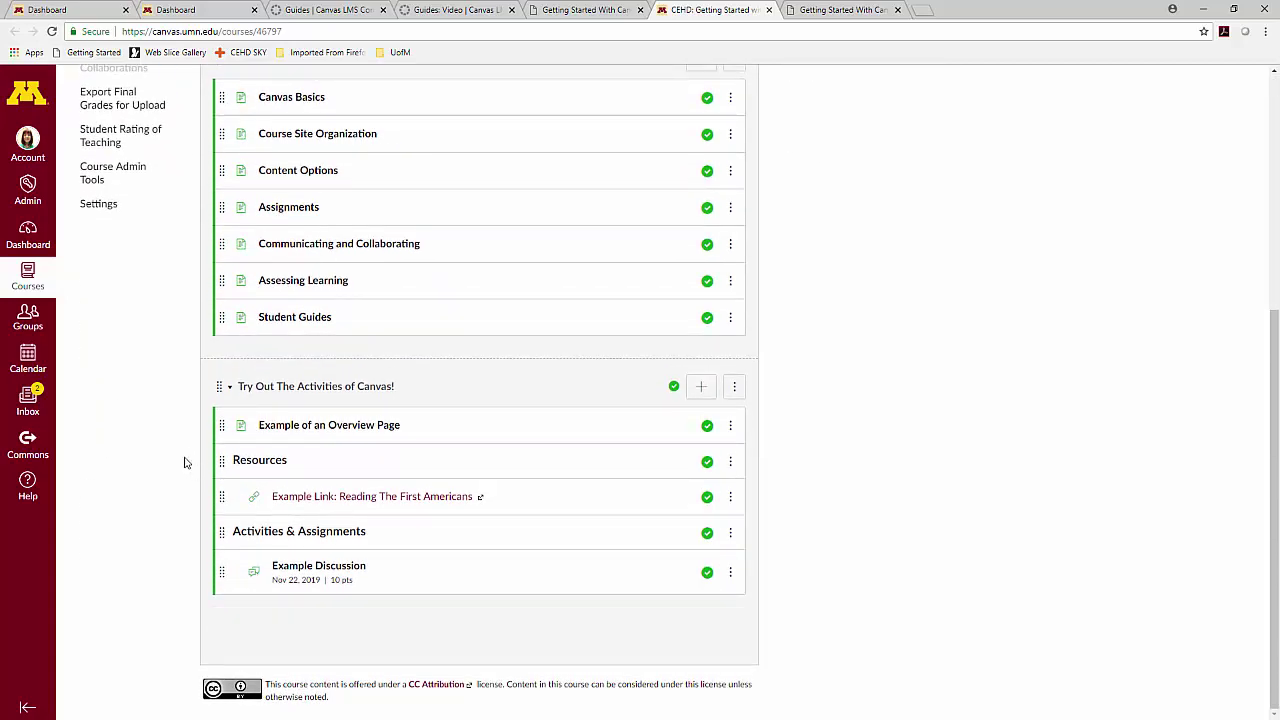
scroll(184, 462, "up", 5)
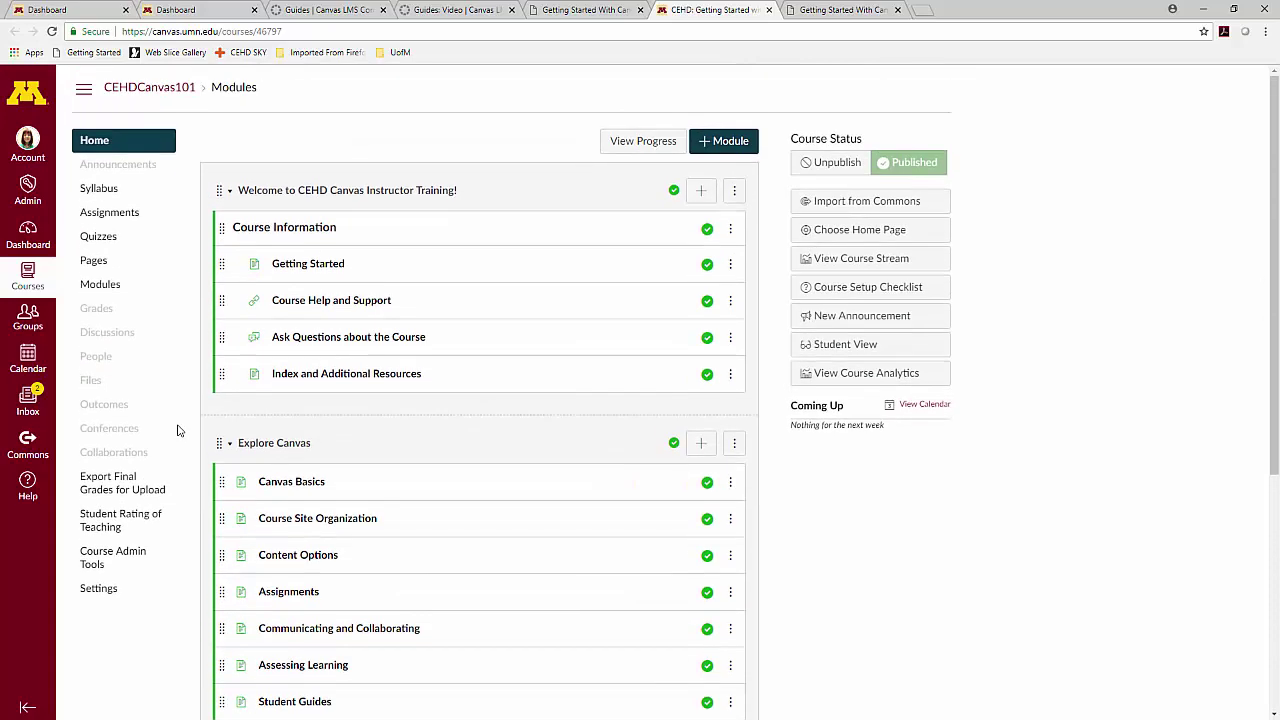